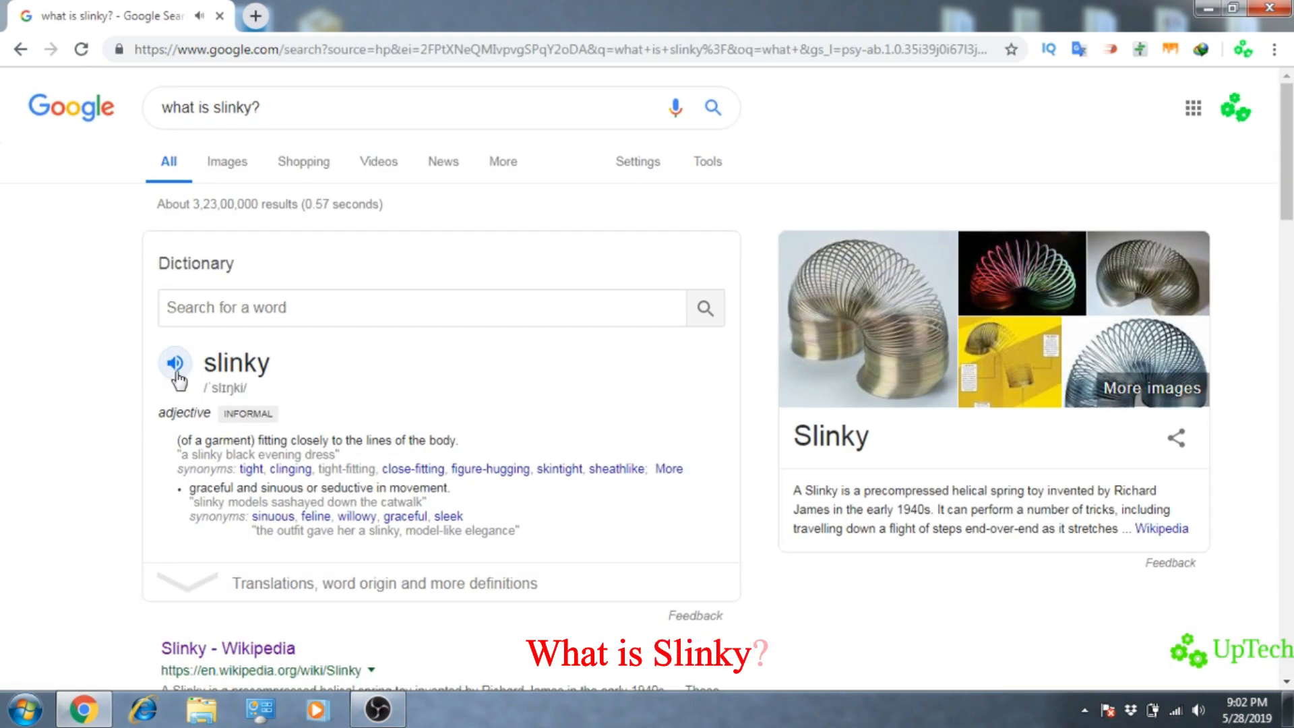
Step: Read the search results and the Wikipedia article explaining what a Slinky is
scroll(236, 603, "down", 2)
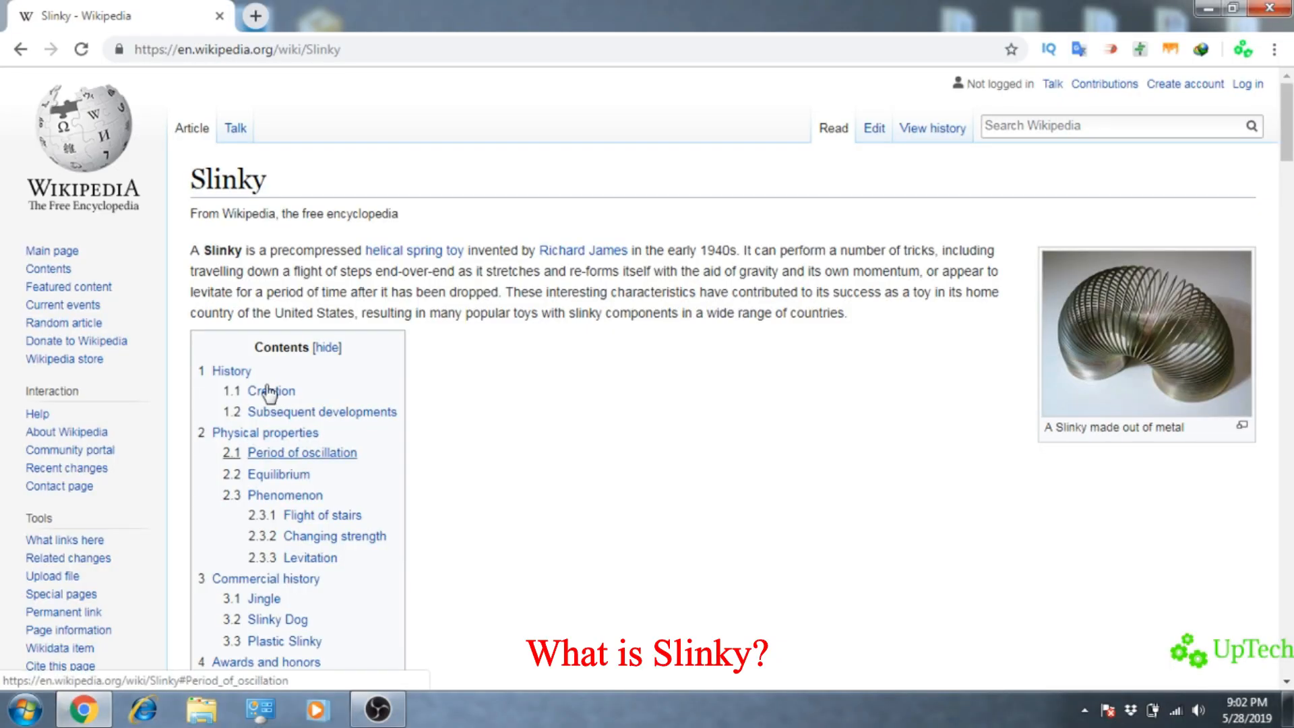
scroll(371, 347, "down", 13)
scroll(369, 349, "up", 6)
scroll(369, 349, "up", 7)
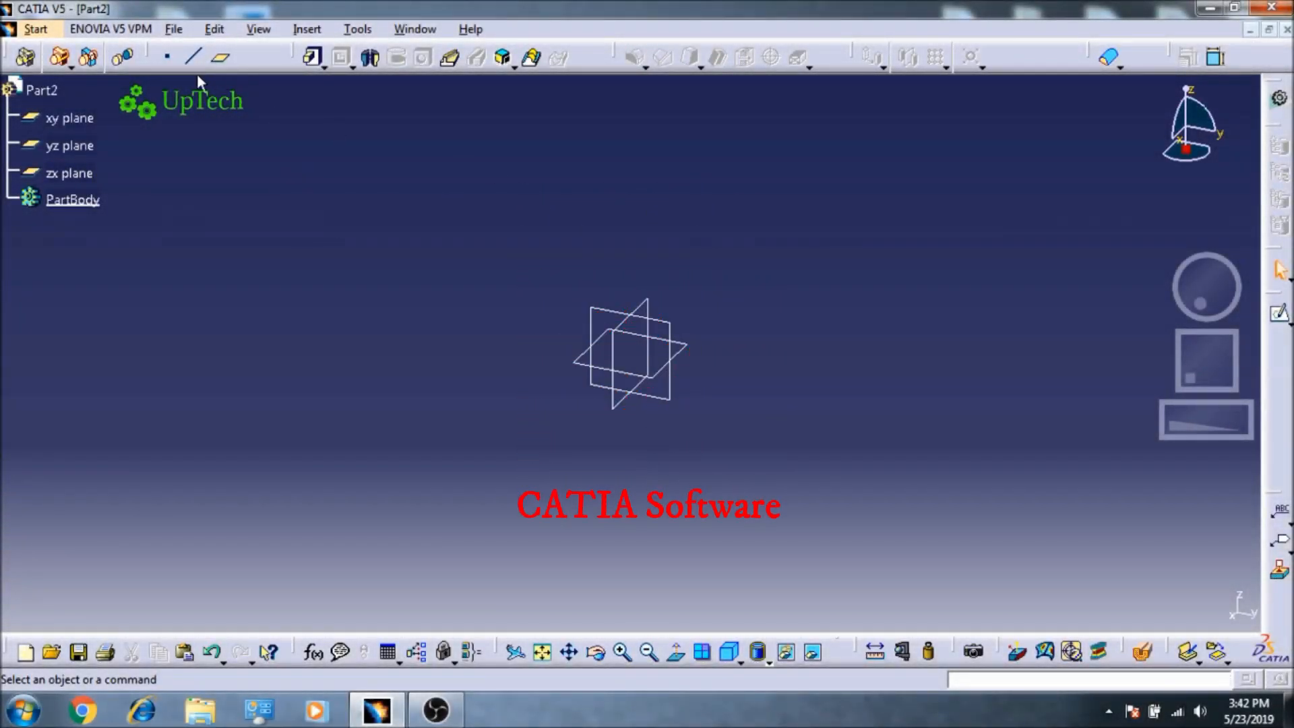
Step: Switch the part to the Generative Shape Design workbench and reposition the floating Wireframe tools
left_click(35, 29)
mouse_move(76, 91)
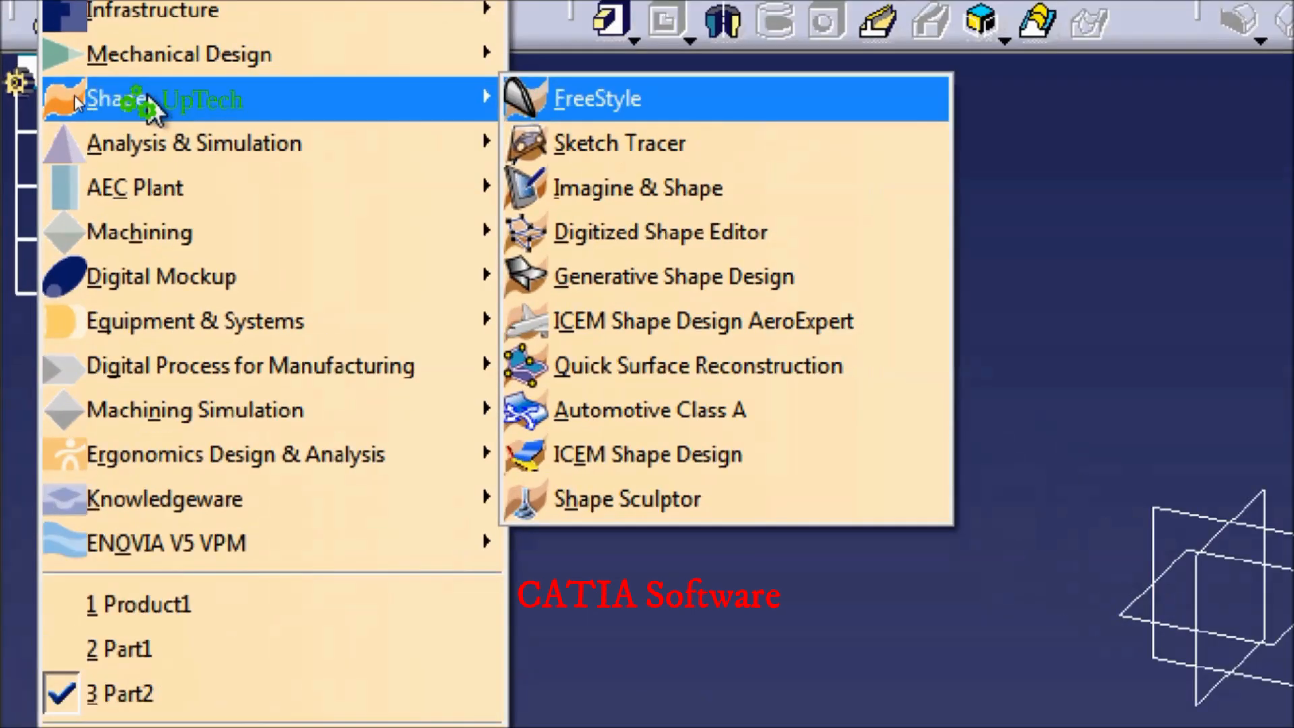
left_click(735, 276)
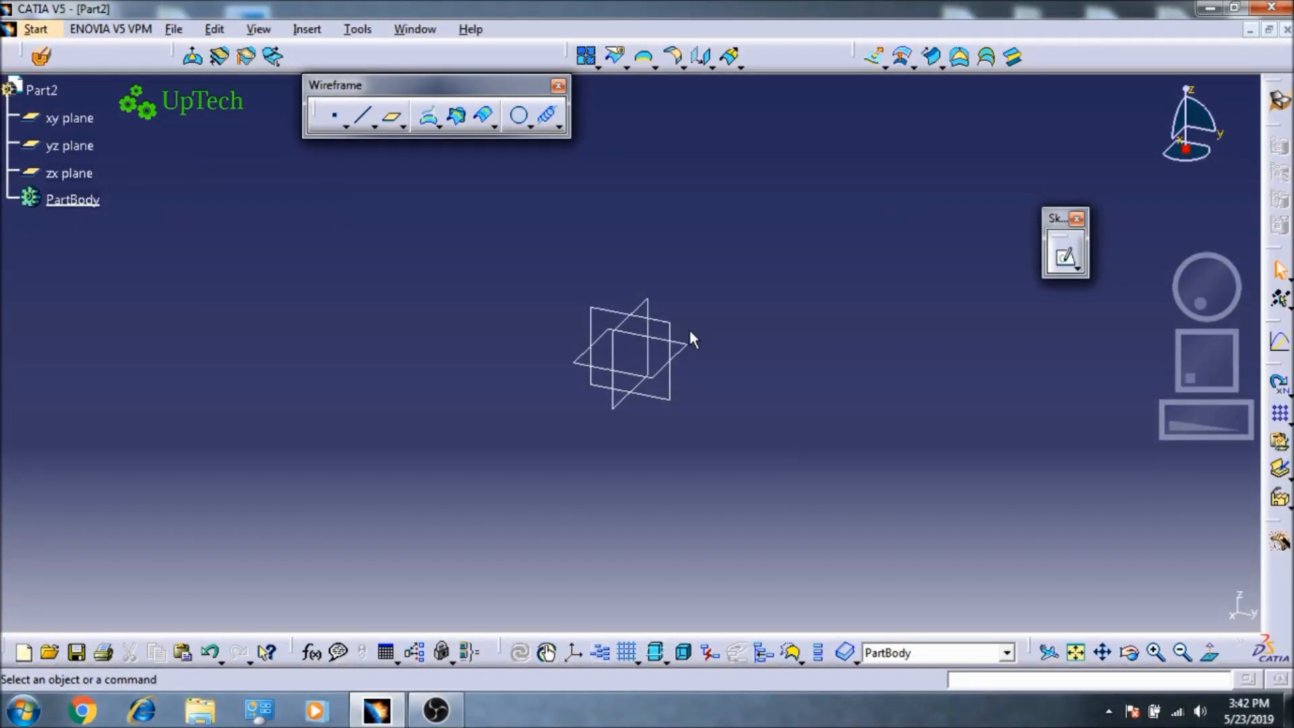
mouse_move(504, 82)
left_mouse_down()
mouse_move(498, 114)
mouse_move(507, 100)
left_mouse_up()
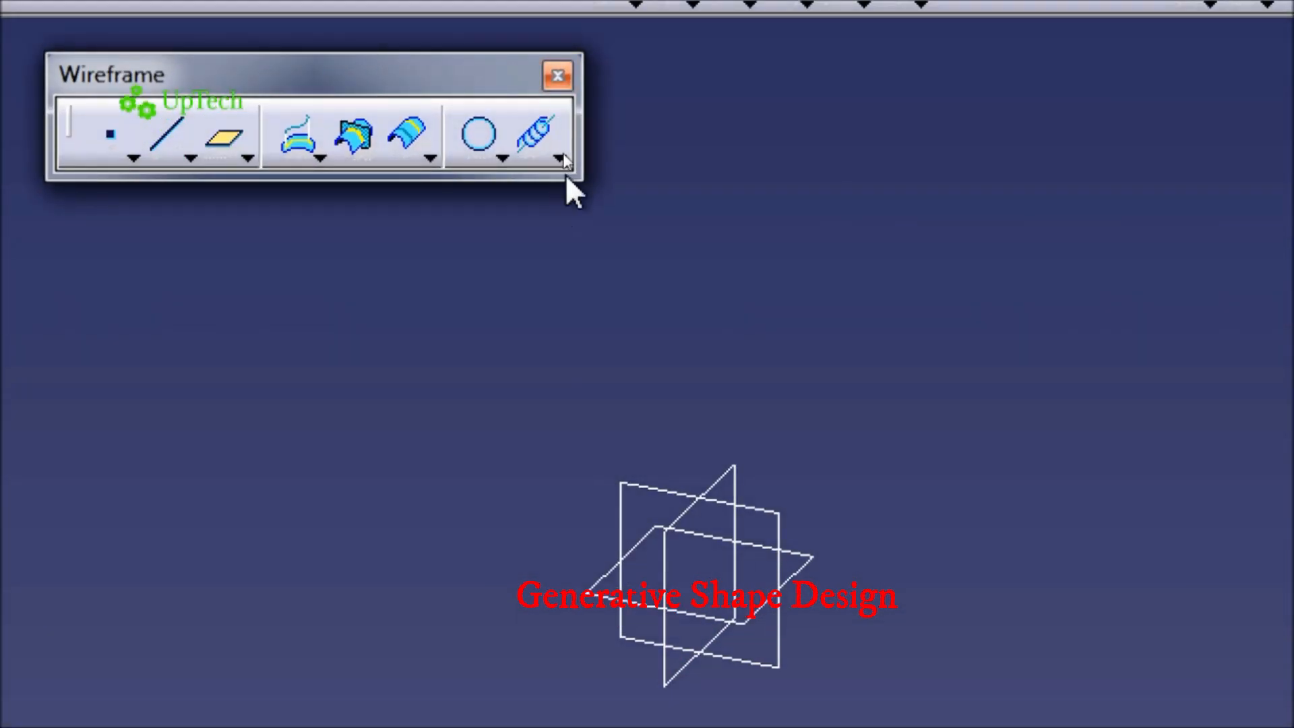
Step: Start a Helix and create its starting point at coordinates X 40, Y 0, Z 0 mm
left_click(562, 158)
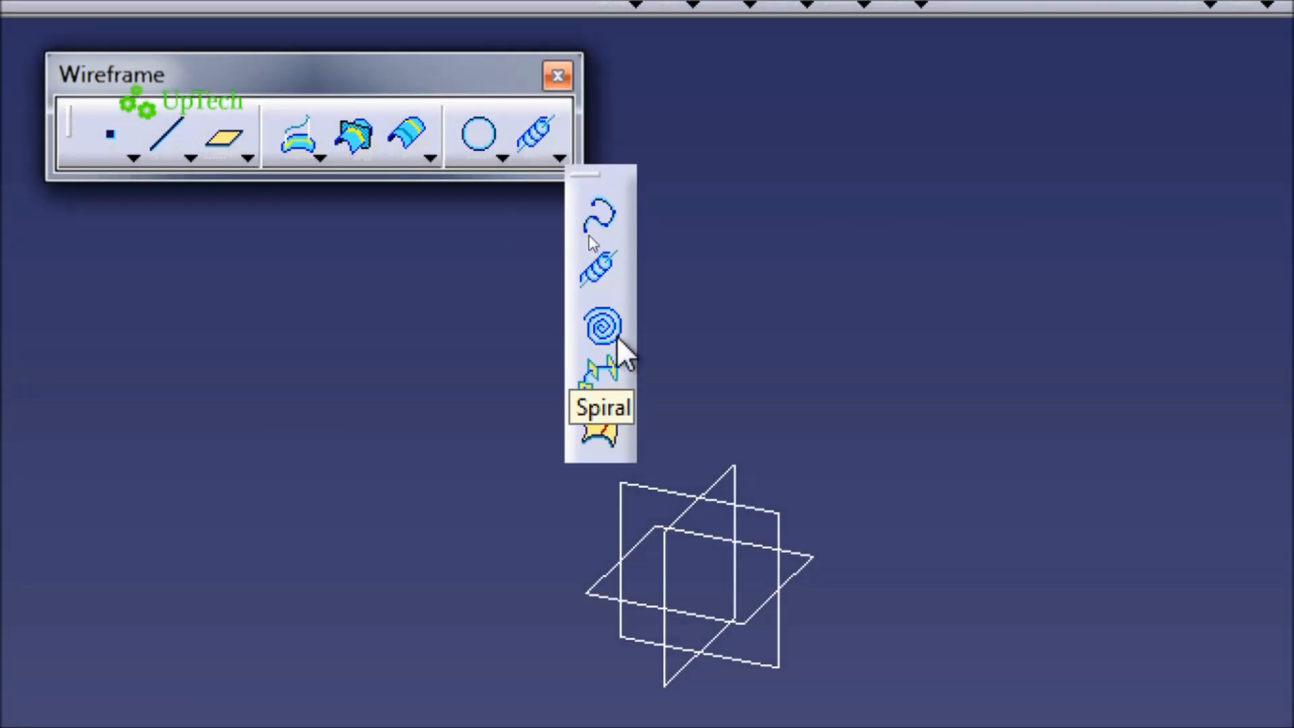
left_click(607, 286)
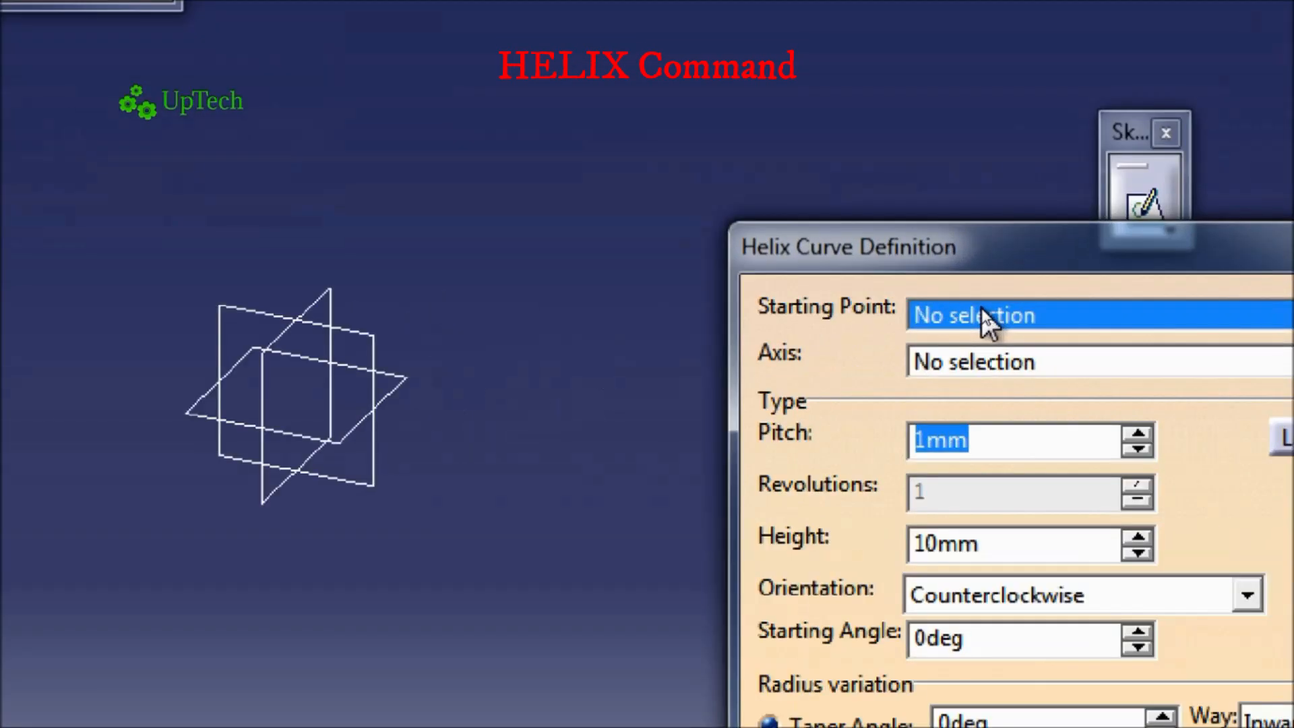
right_click(982, 312)
left_click(1042, 332)
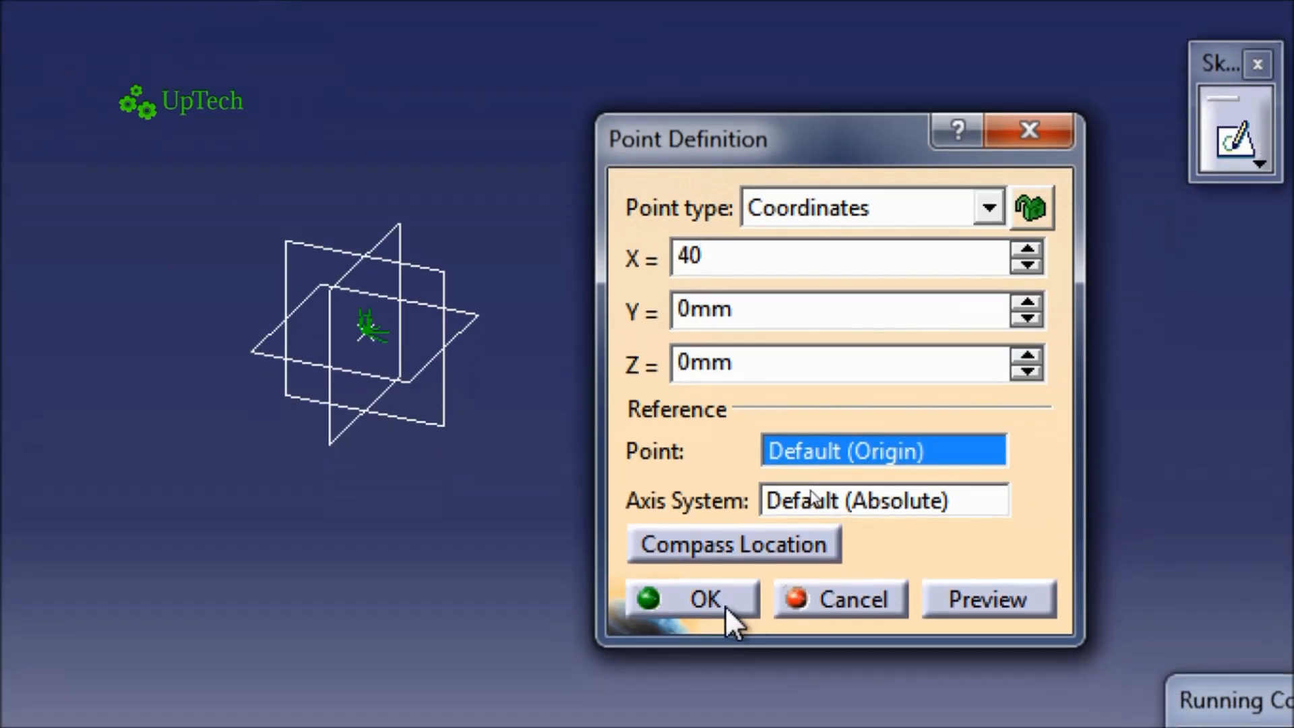
left_click(722, 673)
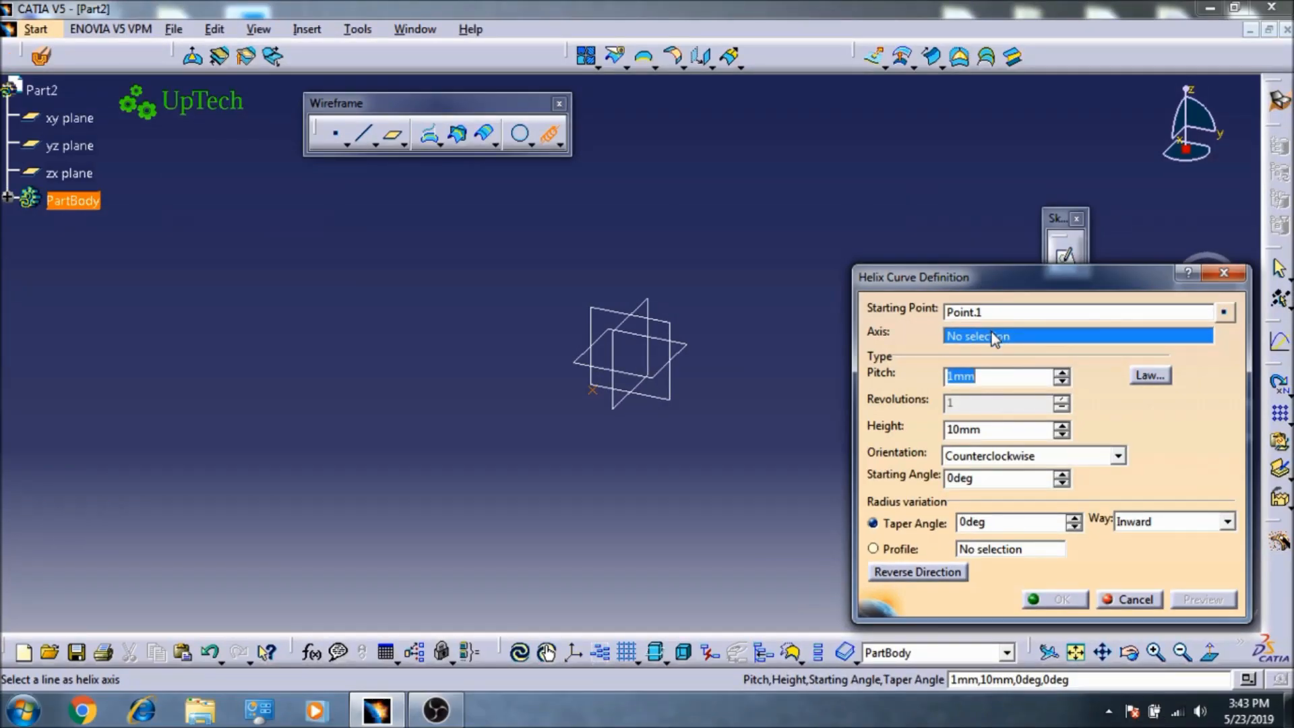
Step: Create the helix around the Z axis with a 2 mm pitch and 100 mm height
right_click(995, 338)
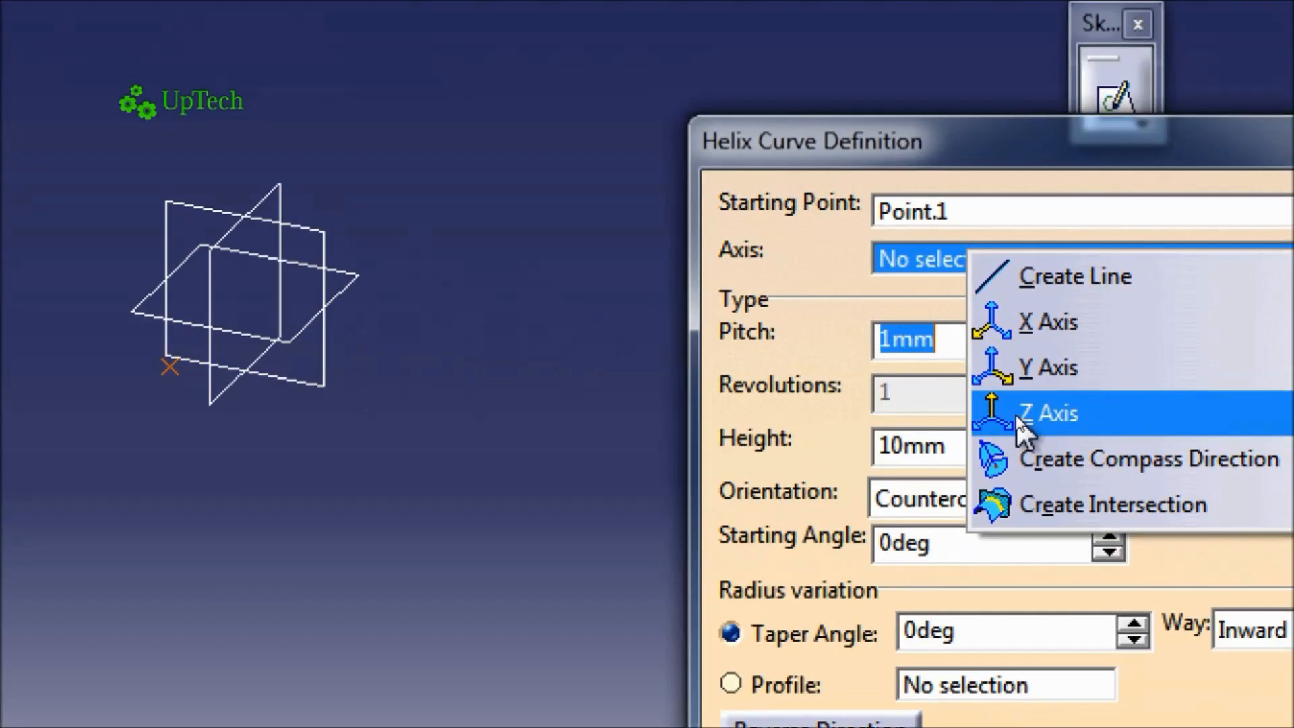
left_click(1017, 414)
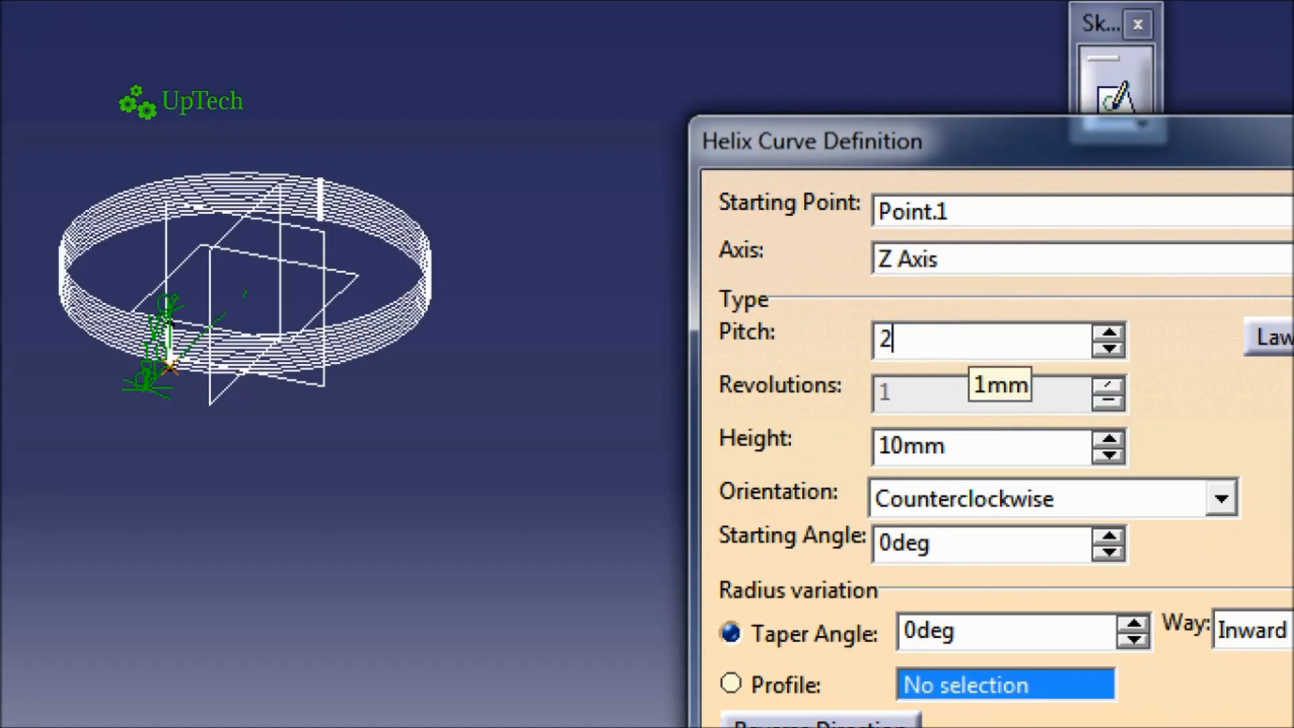
left_click(905, 448)
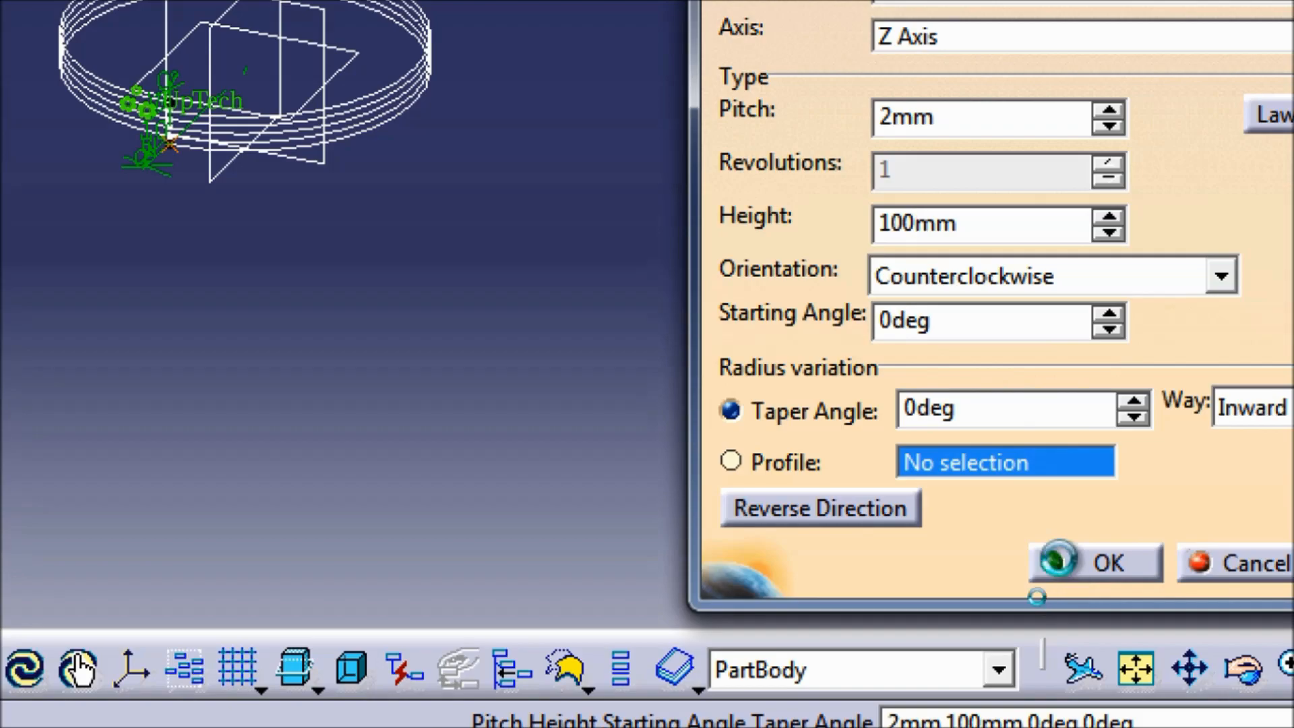
left_click(1075, 565)
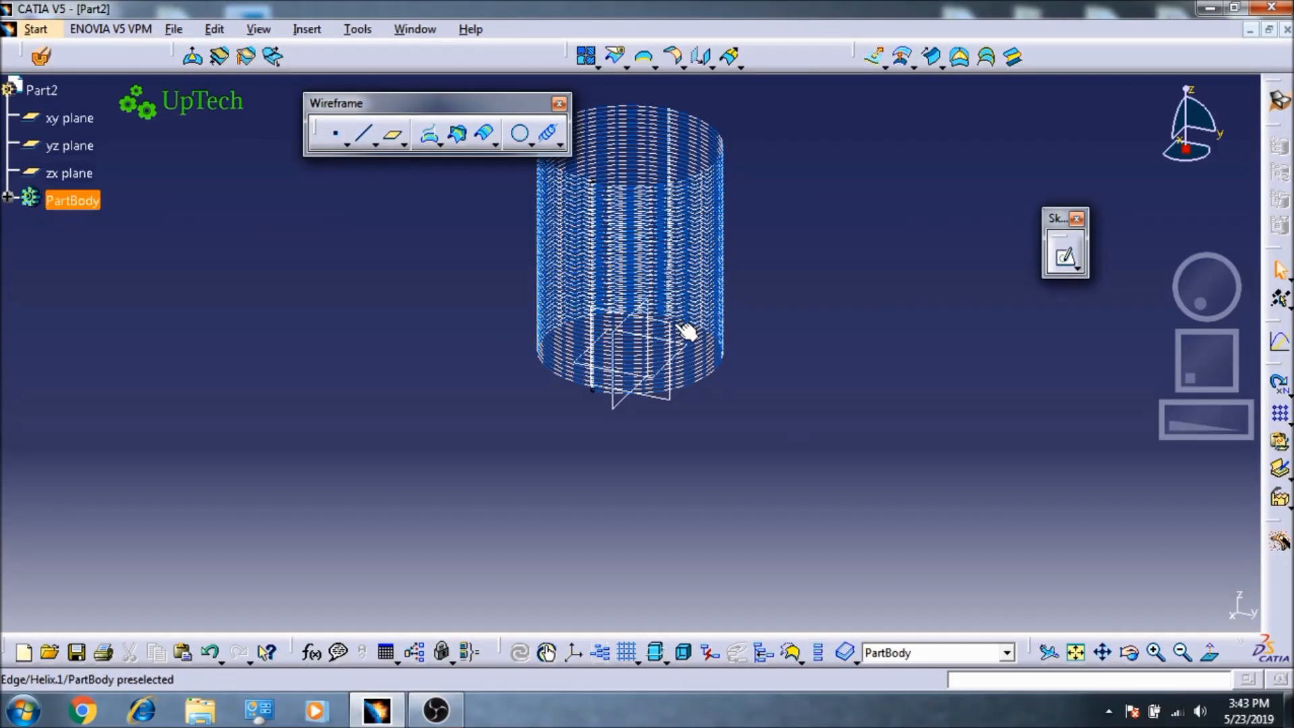
Step: Start a second, inner Helix and create its starting point at X 34, Y 0, Z 0 mm
middle_click_drag(686, 330, 934, 385)
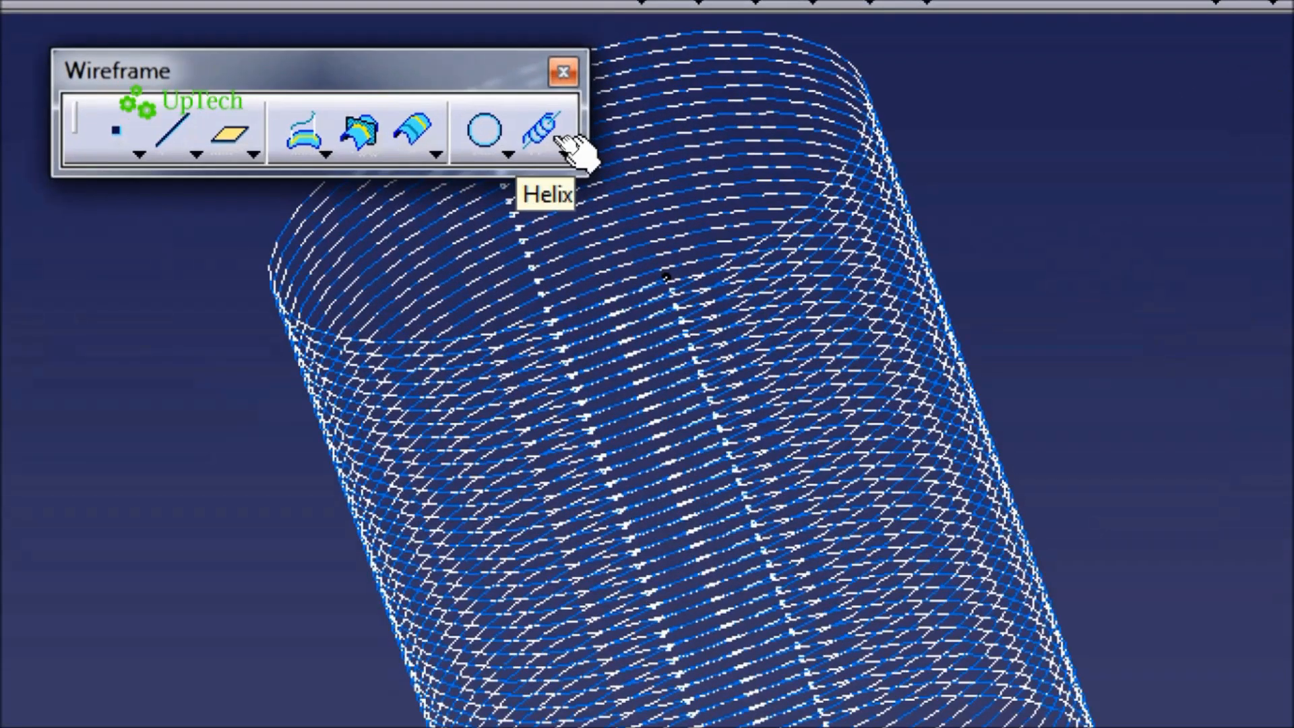
left_click(554, 137)
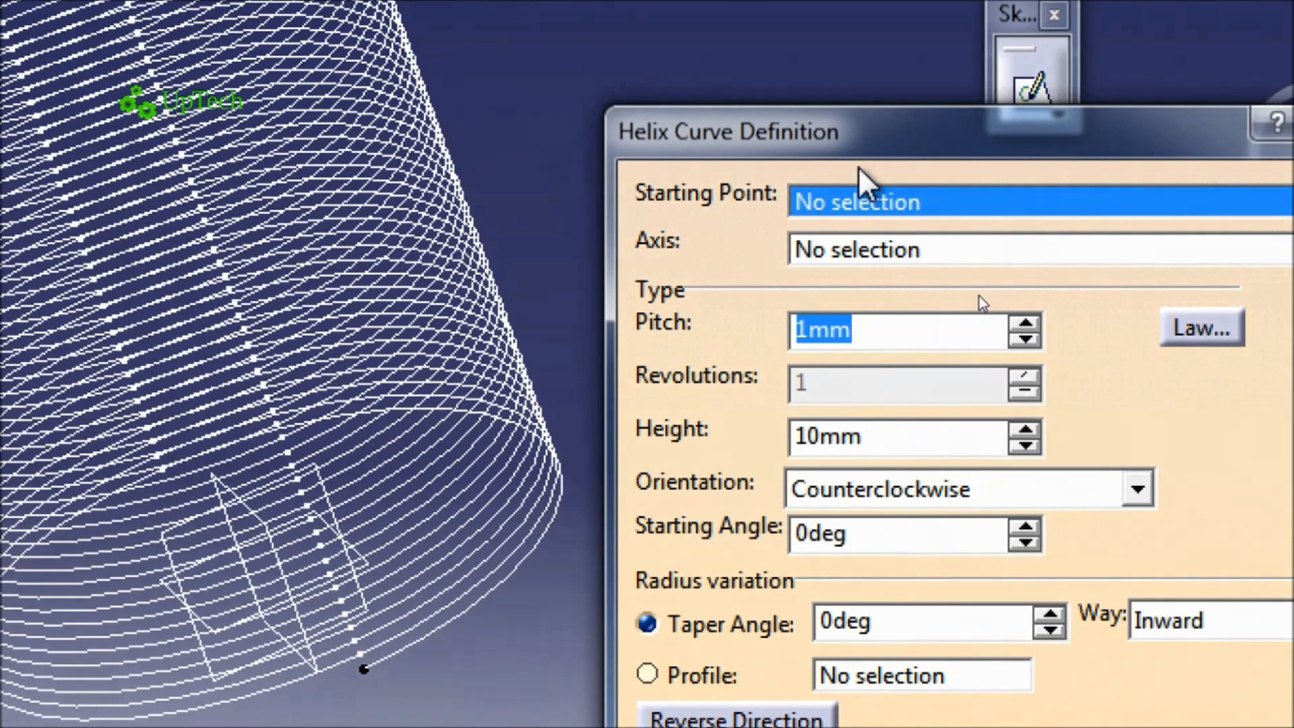
right_click(1050, 379)
left_click(848, 225)
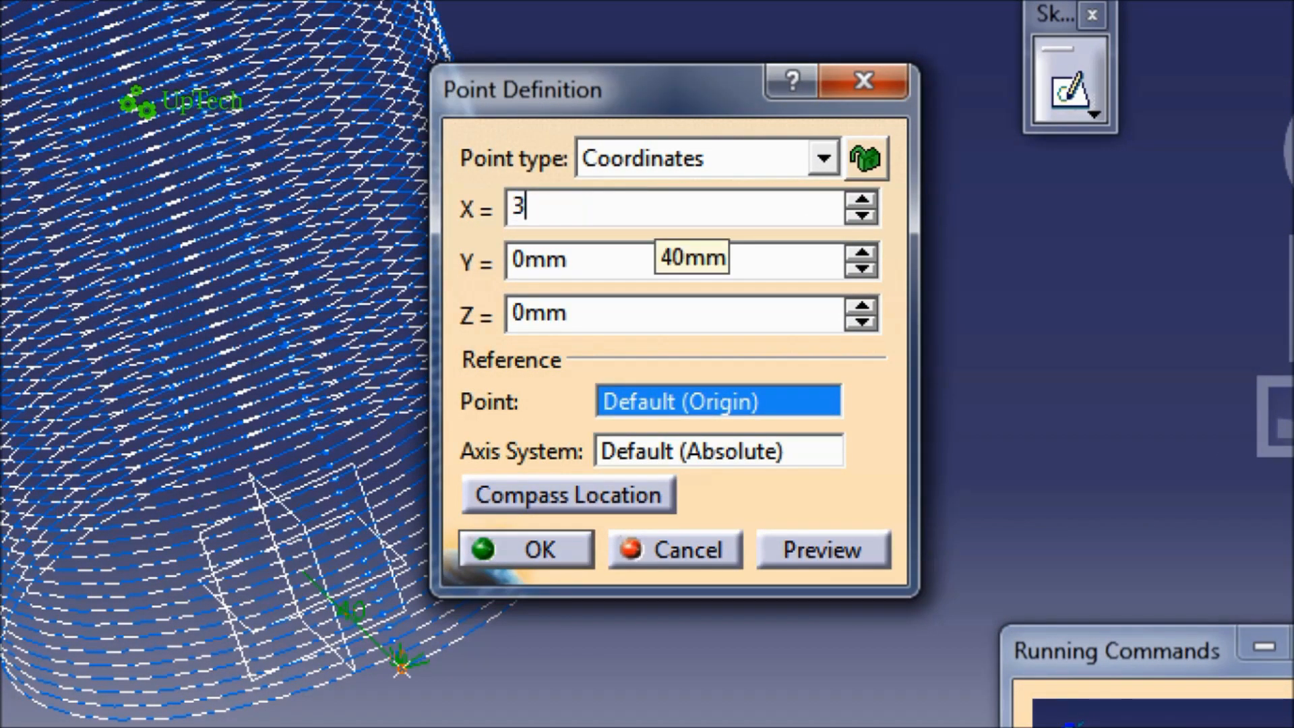
left_click(544, 565)
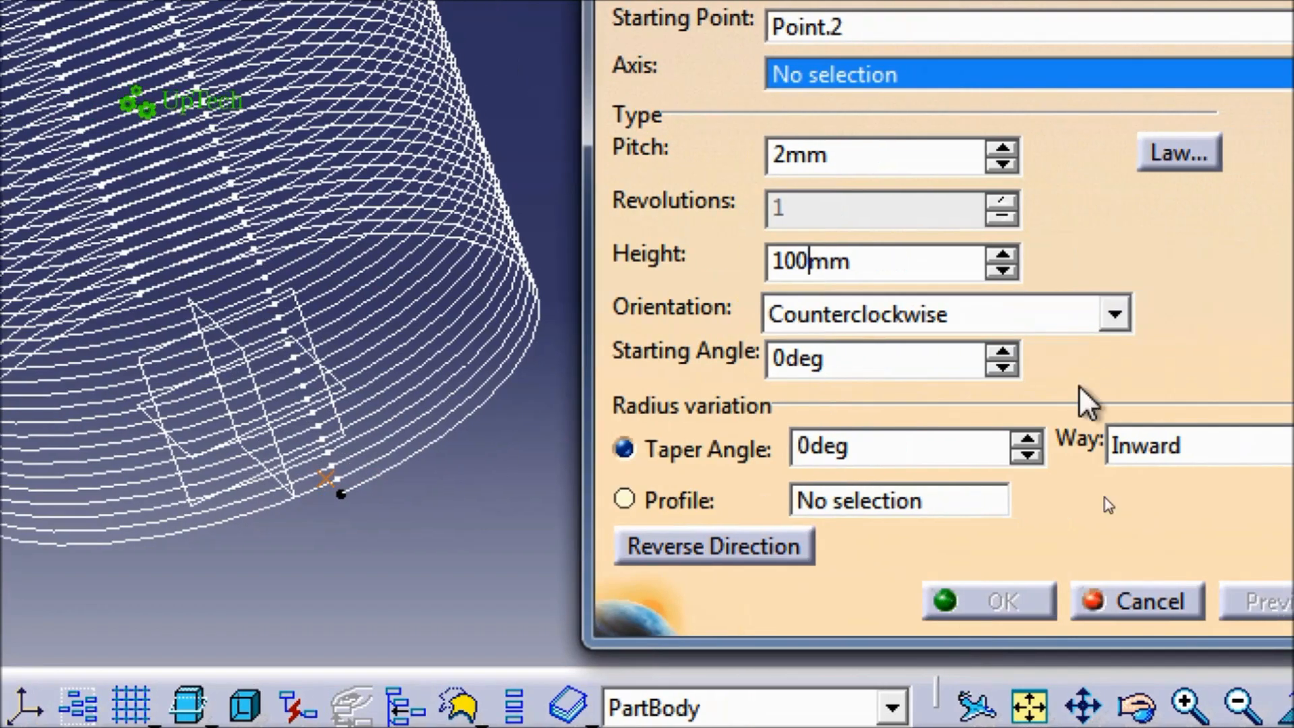
Step: Create the inner helix around the Z axis with a 2 mm pitch and 100 mm height
right_click(970, 71)
left_click(1045, 229)
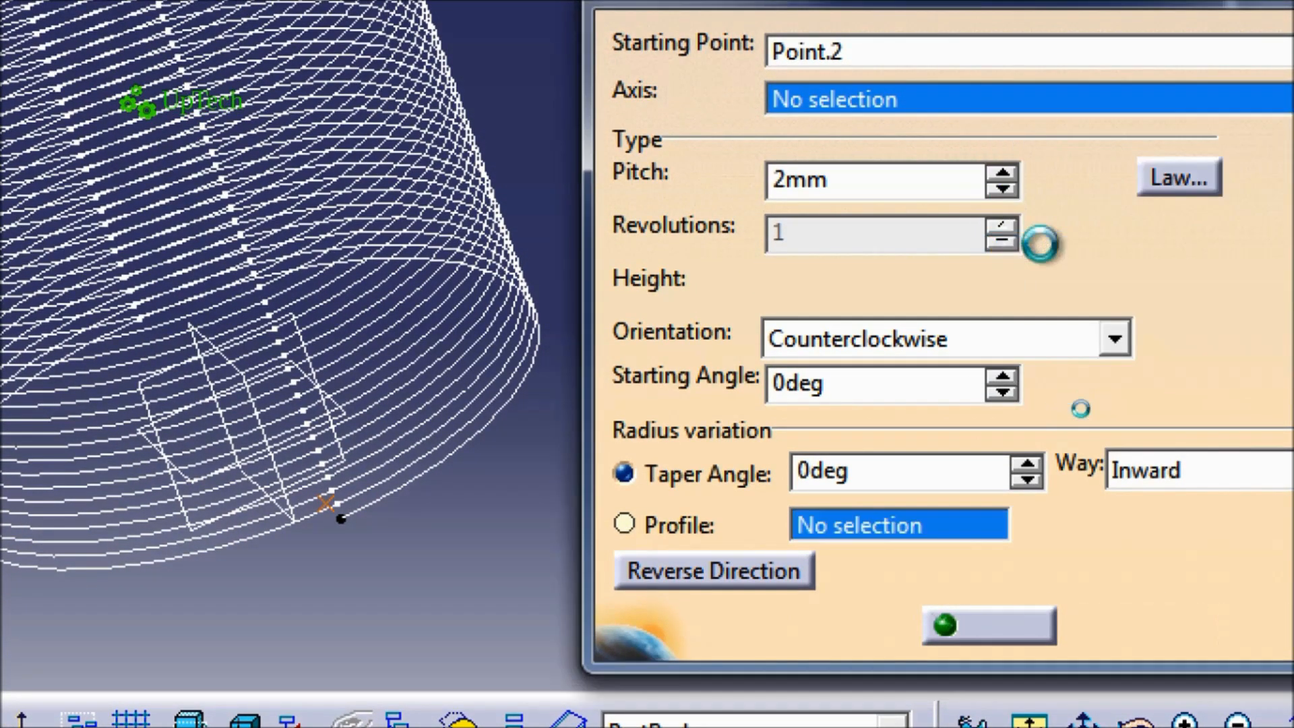
left_click(1014, 624)
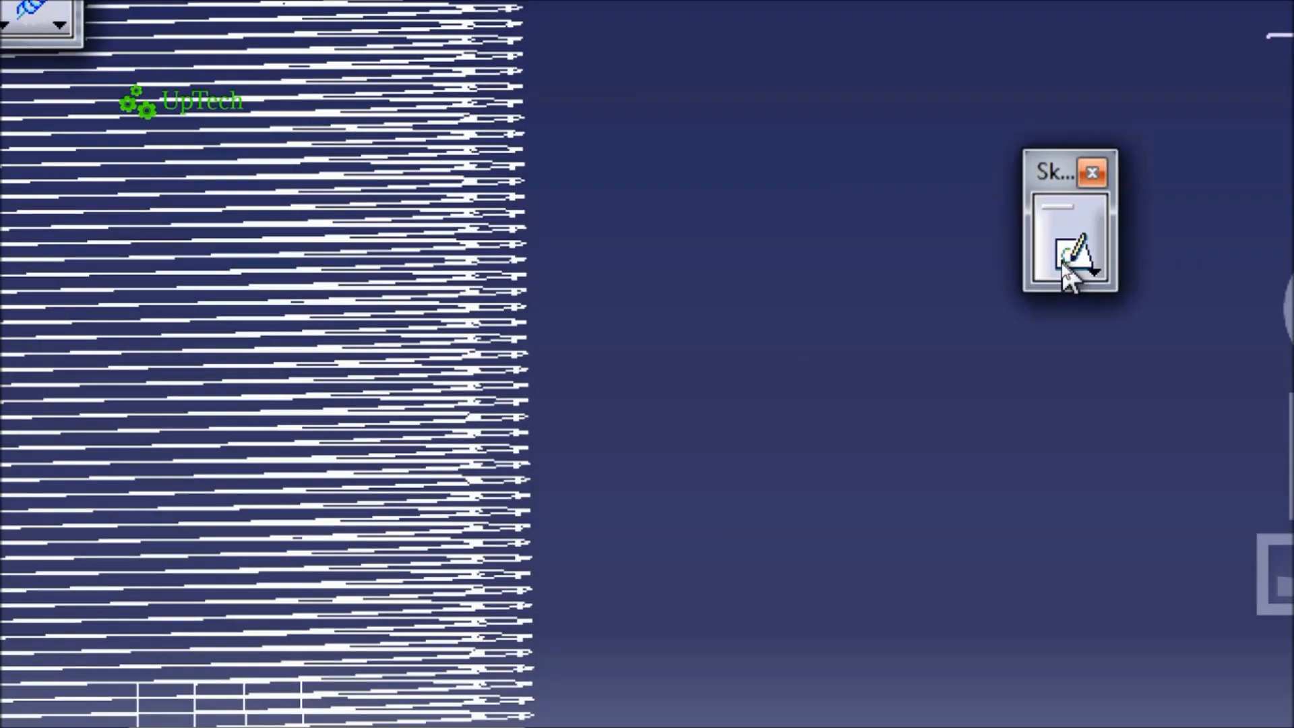
Step: Open a sketch on the zx plane and draw a rectangle just below the two helix starting points
left_click(1063, 261)
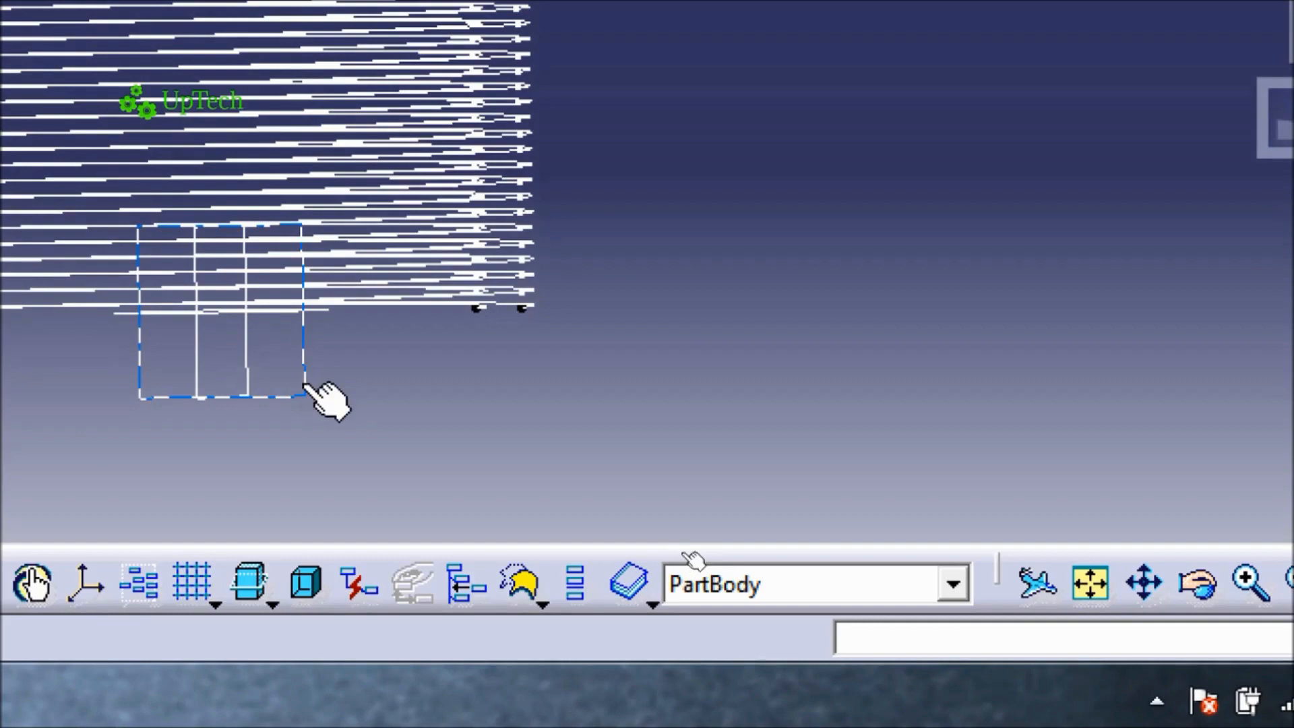
left_click(302, 612)
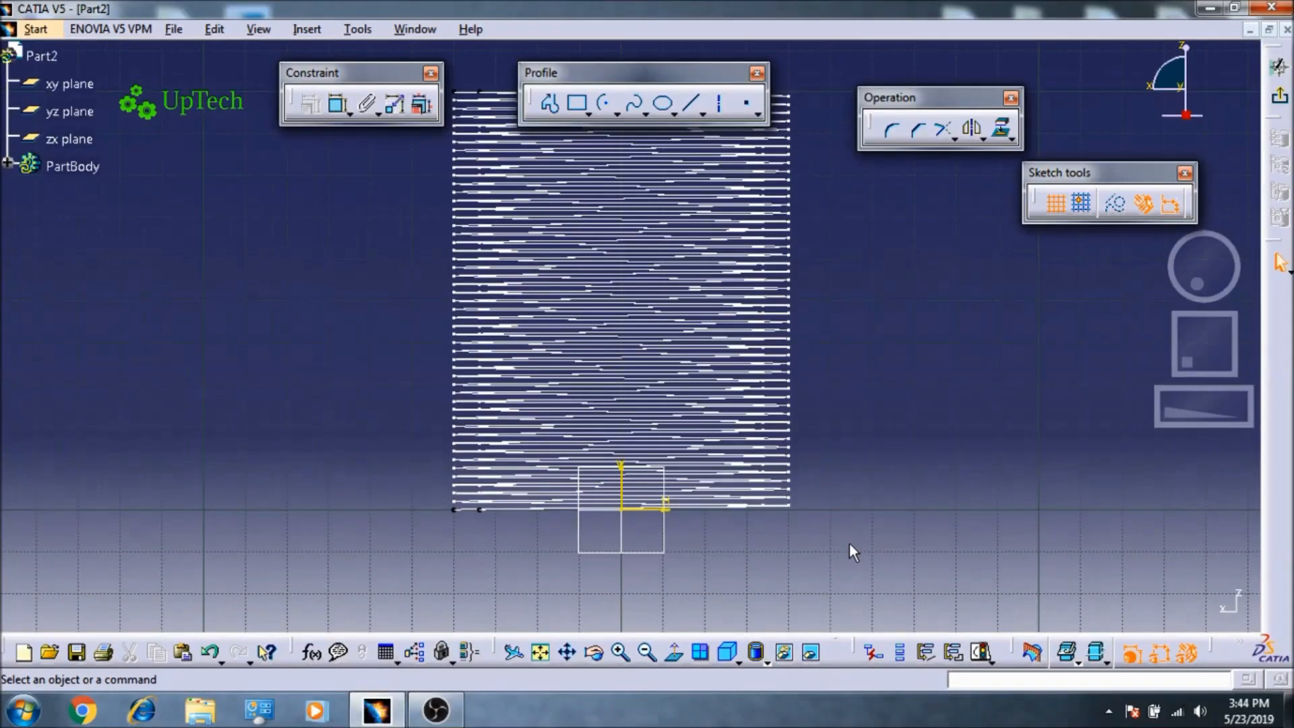
mouse_move(483, 568)
middle_mouse_down("ctrl")
mouse_move(486, 456)
mouse_move(746, 124)
middle_mouse_up("ctrl")
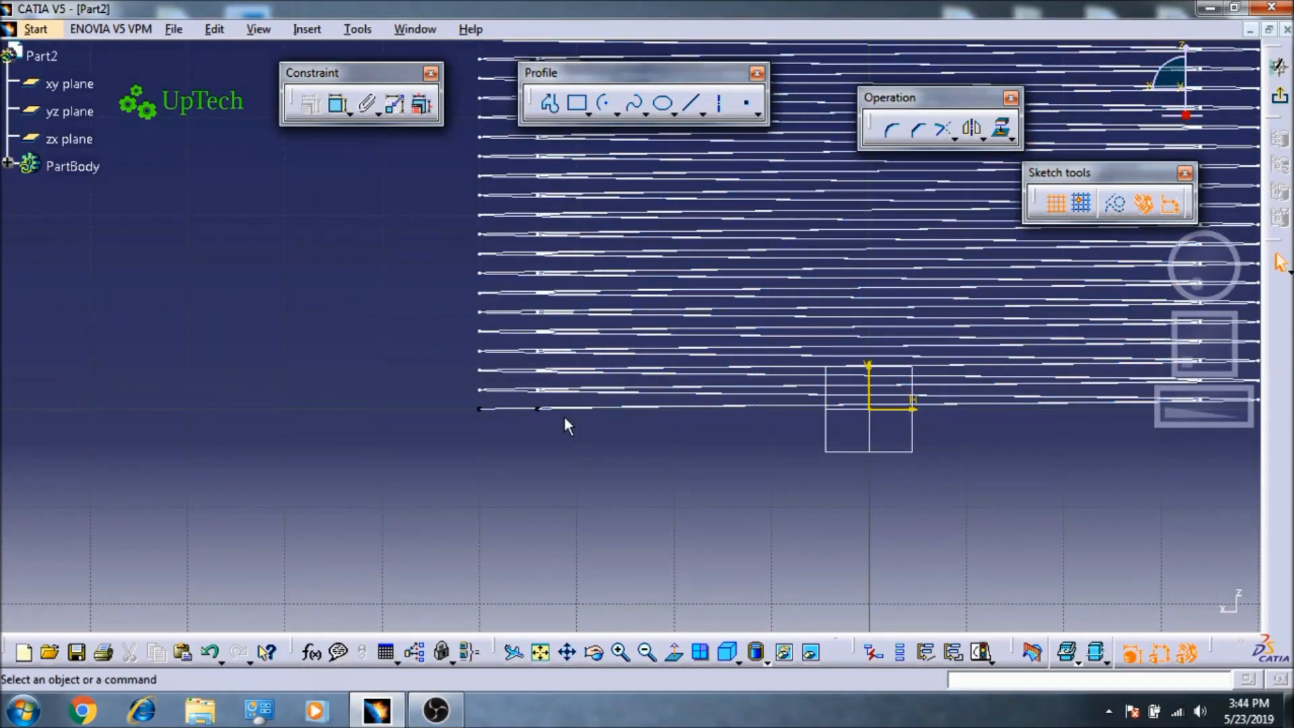
left_click(577, 103)
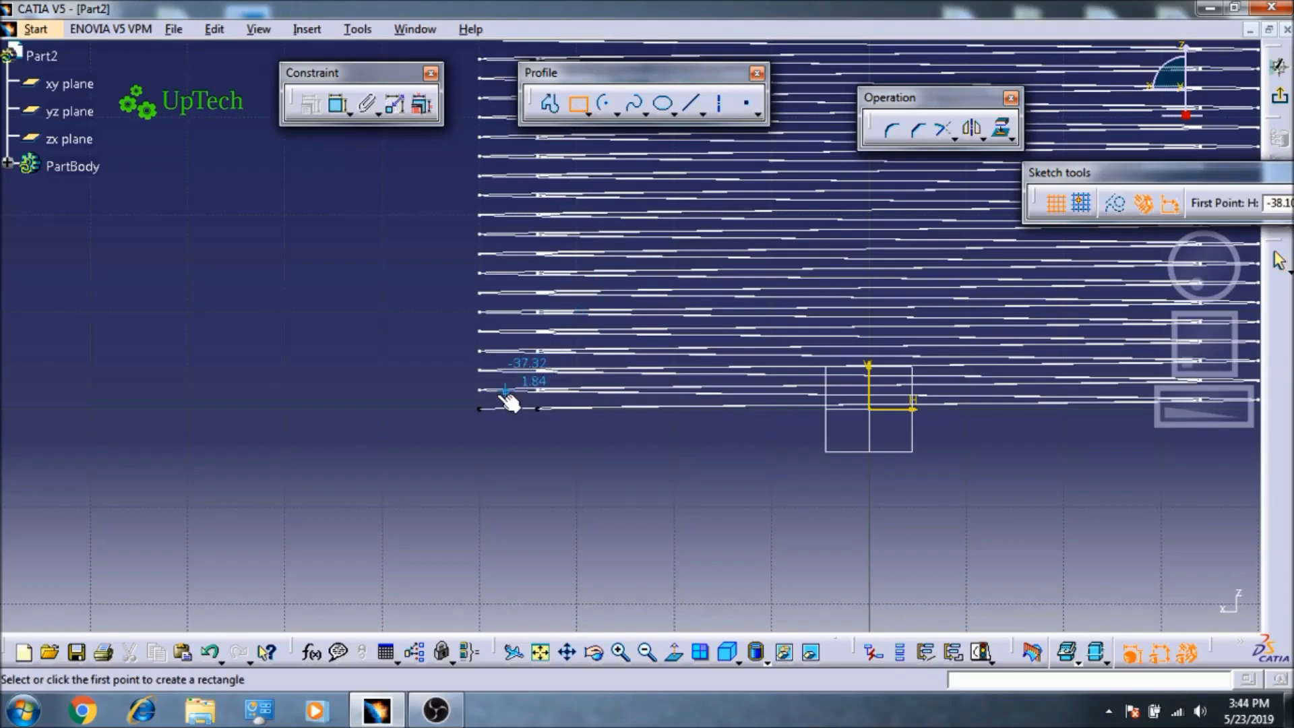
left_click(472, 408)
left_click(546, 438)
Step: Make the rectangle's two vertical sides coincident with the starting points of the outer and inner helix
mouse_move(549, 492)
middle_mouse_down()
mouse_move(569, 411)
mouse_move(589, 460)
middle_mouse_up()
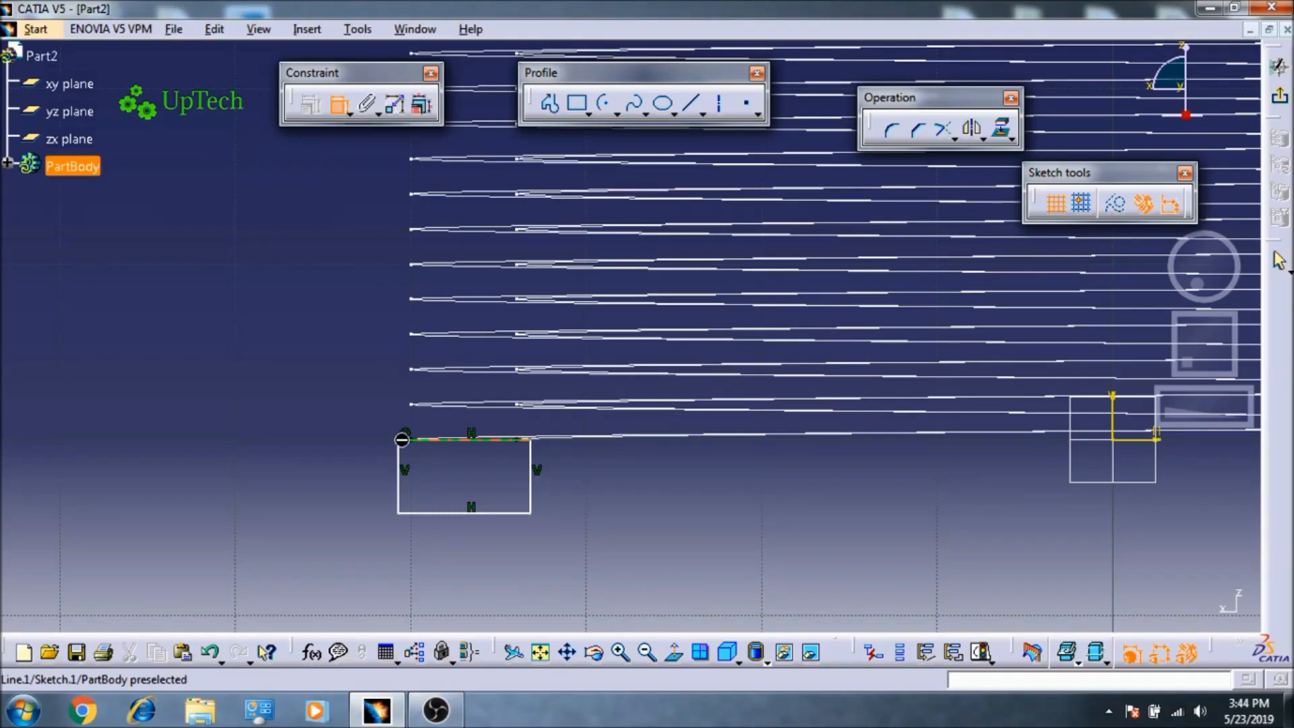
right_click(346, 370)
left_click(383, 502)
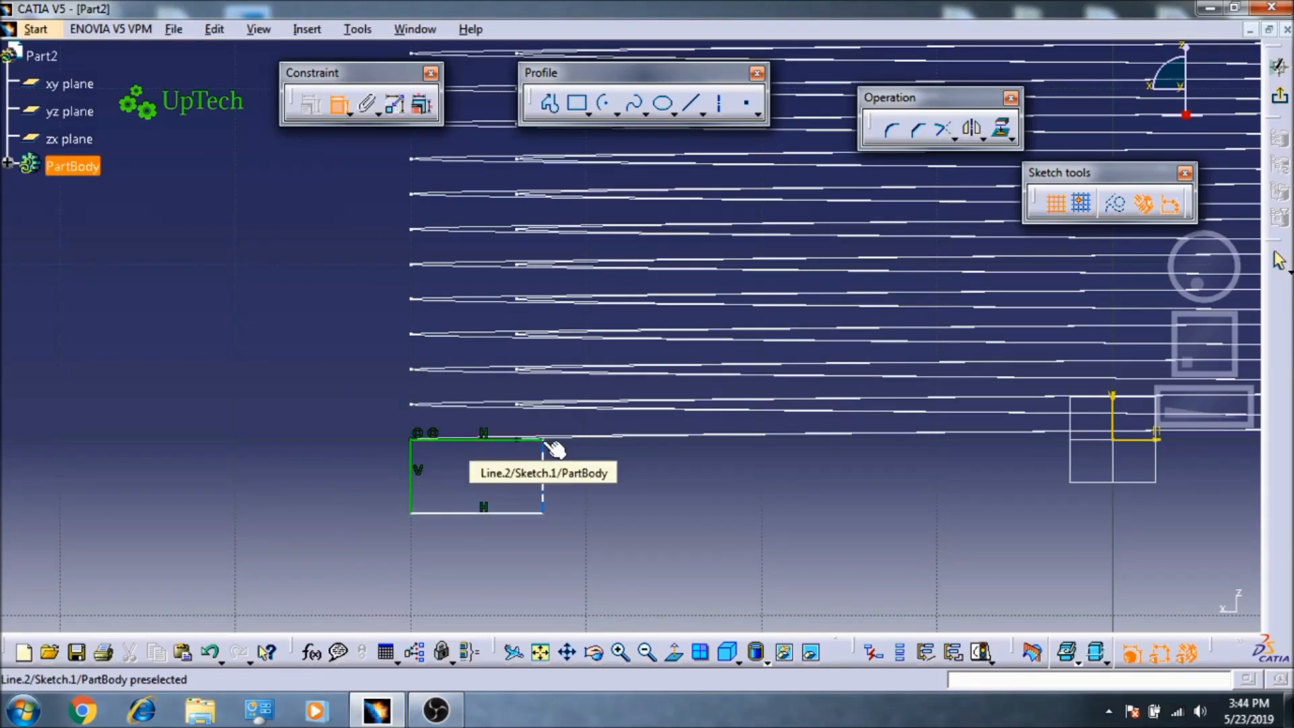
left_click(518, 441)
left_click(543, 470)
right_click(641, 470)
left_click(696, 606)
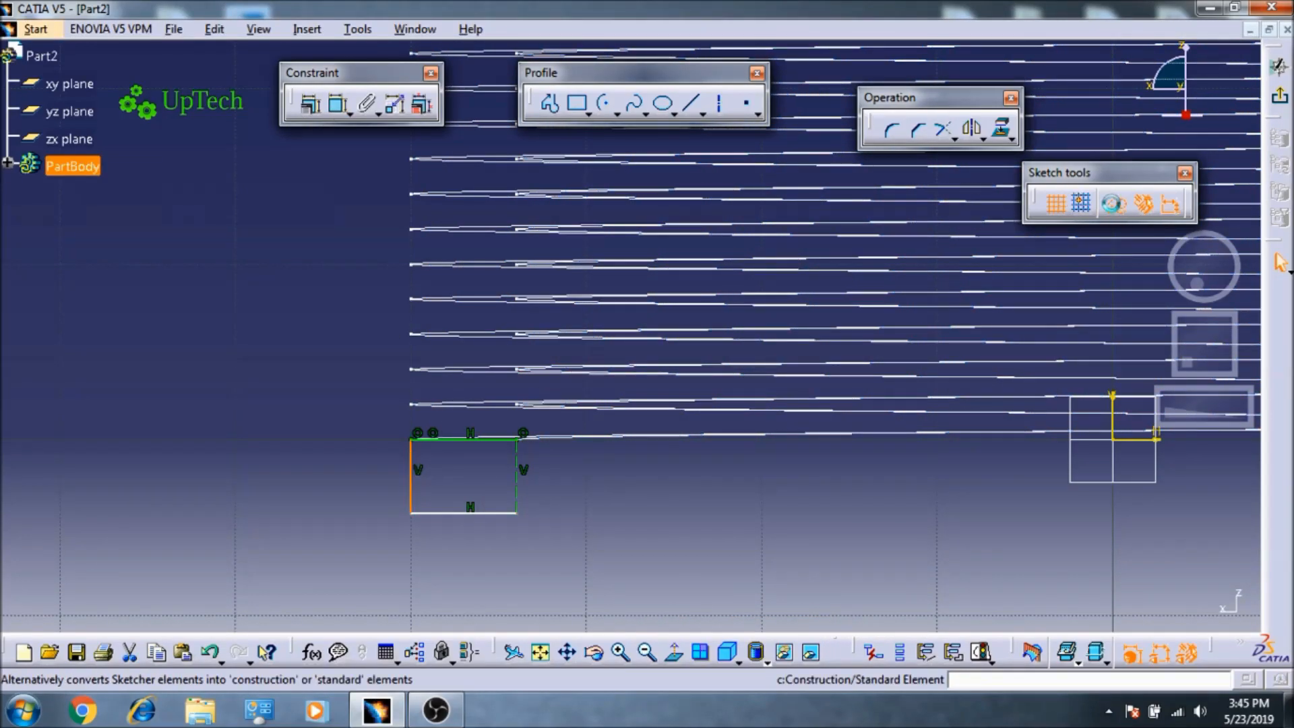
Step: Convert the rectangle's vertical sides to construction lines and draw an outward-bulging standard arc across the side nearest the origin
left_click(1111, 203)
left_click(616, 115)
left_click(775, 137)
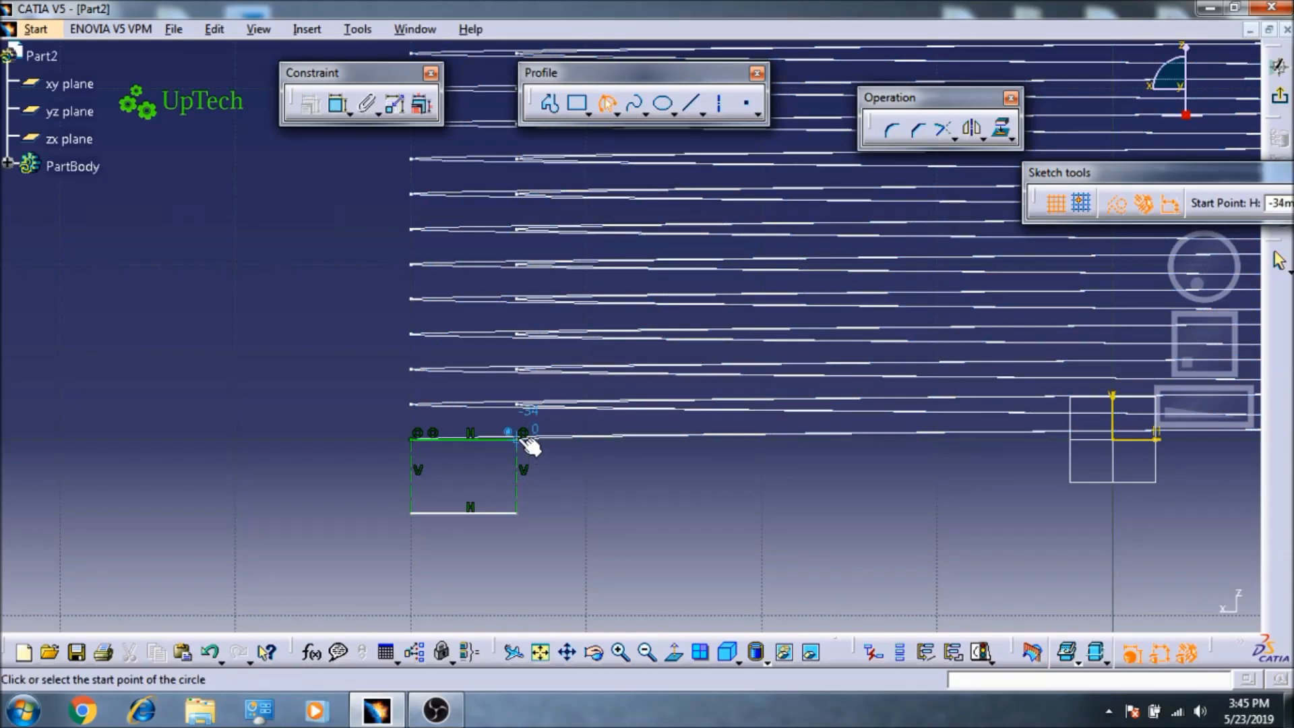
left_click(531, 482)
left_click(1116, 204)
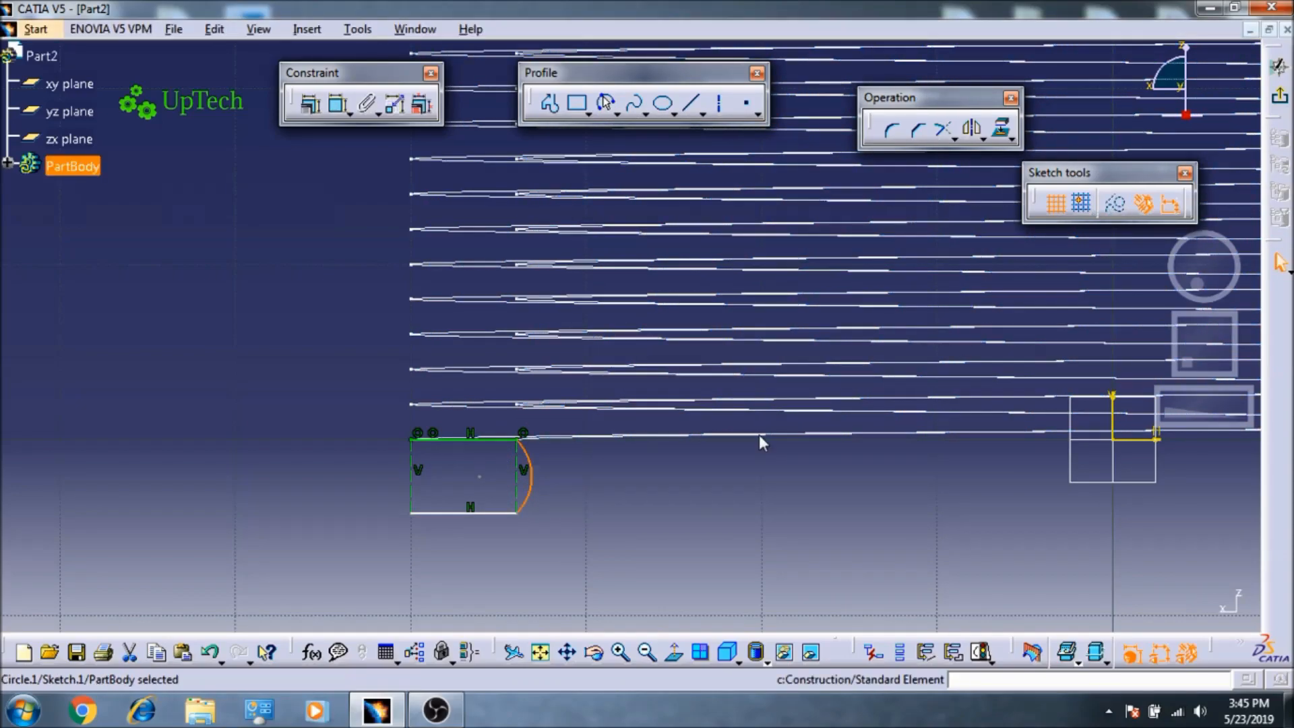
Step: Draw a slanted axis line from the arc's lower end and make it tangent to the arc
left_click(720, 104)
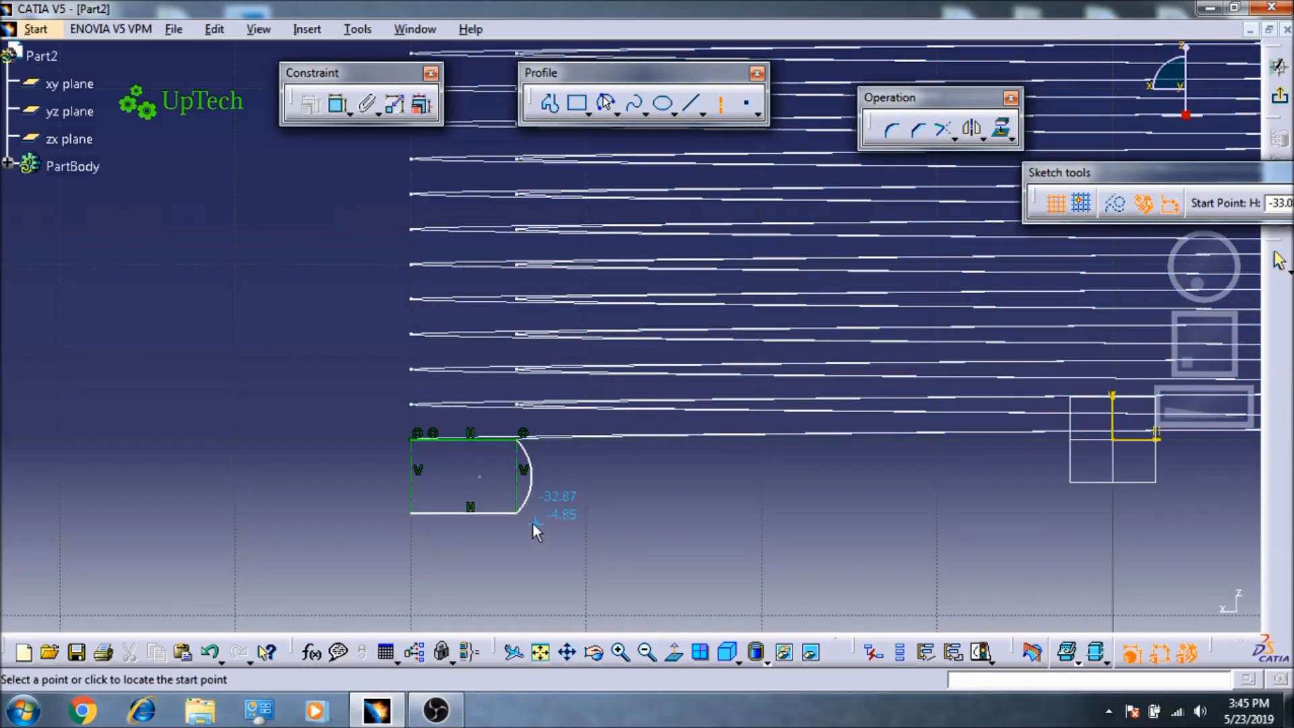
left_click(455, 544)
left_click(339, 104)
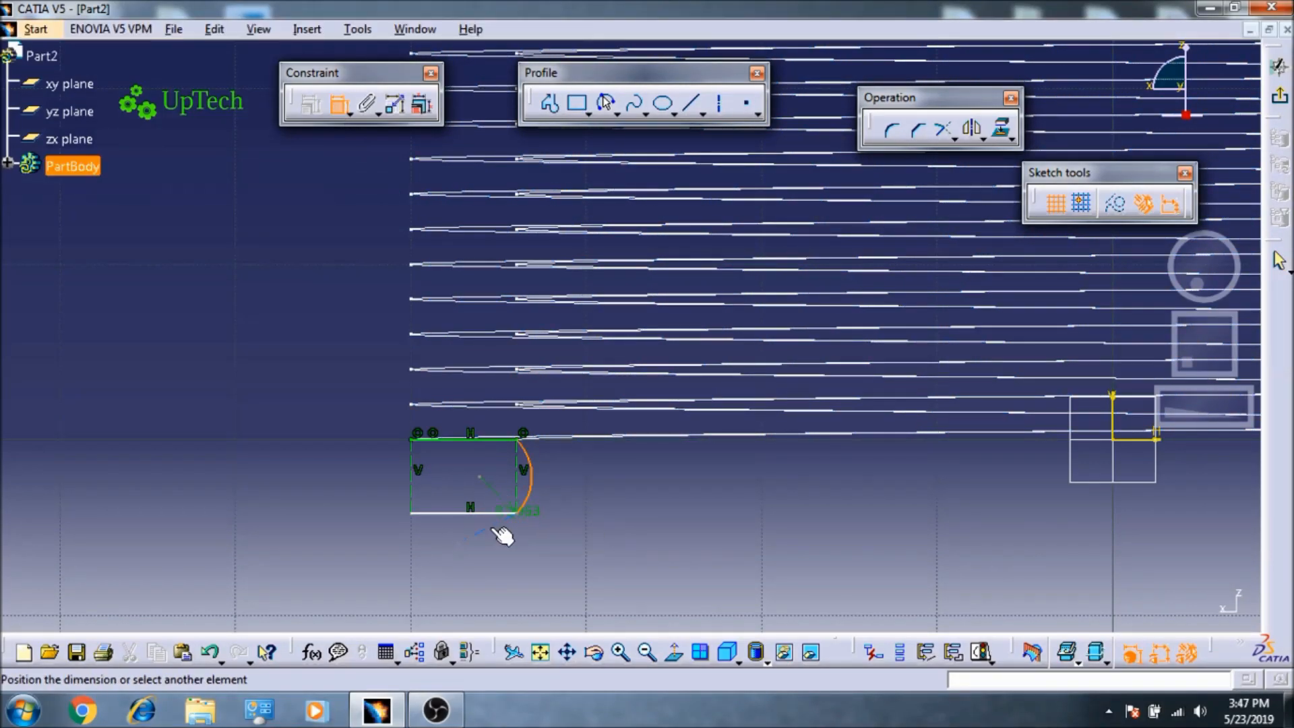
left_click(492, 530)
right_click(595, 520)
left_click(646, 627)
Step: Dimension the distance between the rectangle's two horizontal sides and set it to 1.75 mm
left_click(339, 104)
left_click(468, 514)
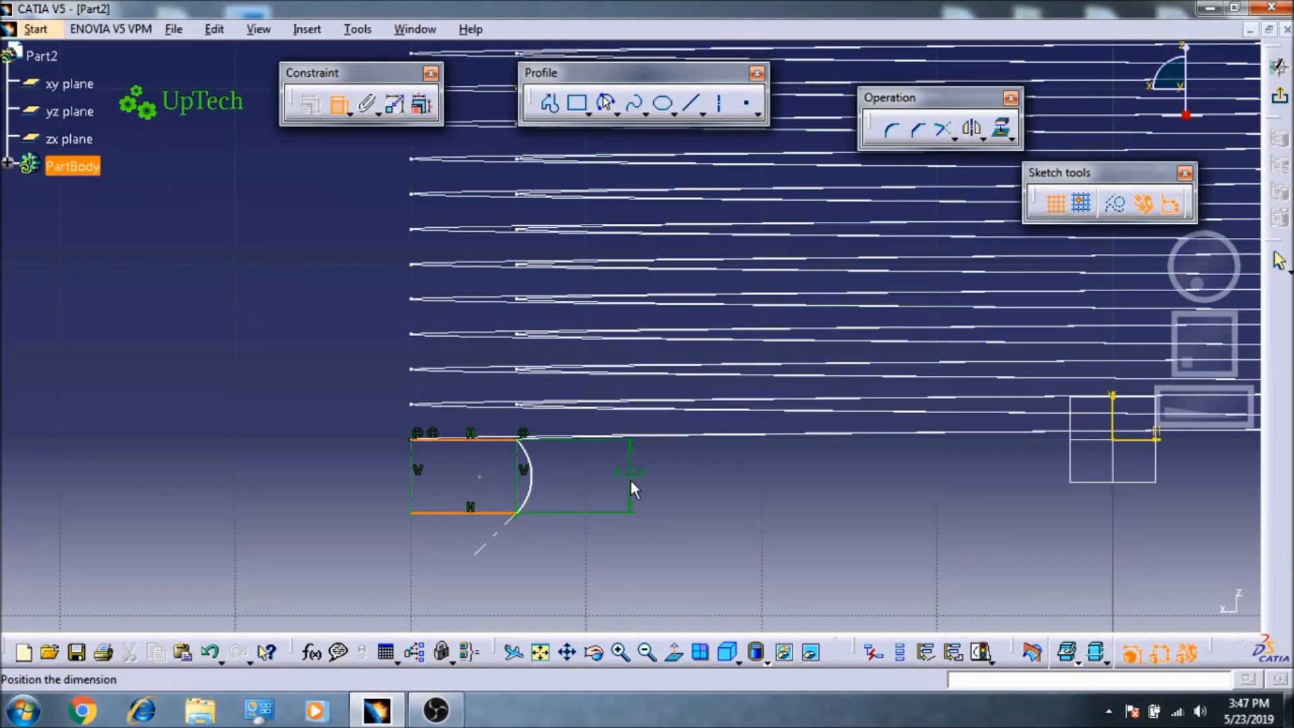
double_click(634, 481)
type("1.75")
key("Return")
Step: Draw a vertical axis through the middle of the rectangle and mirror the arc about it onto the opposite side
middle_click_drag(635, 486, 607, 431, "ctrl")
middle_click_drag(503, 558, 514, 500)
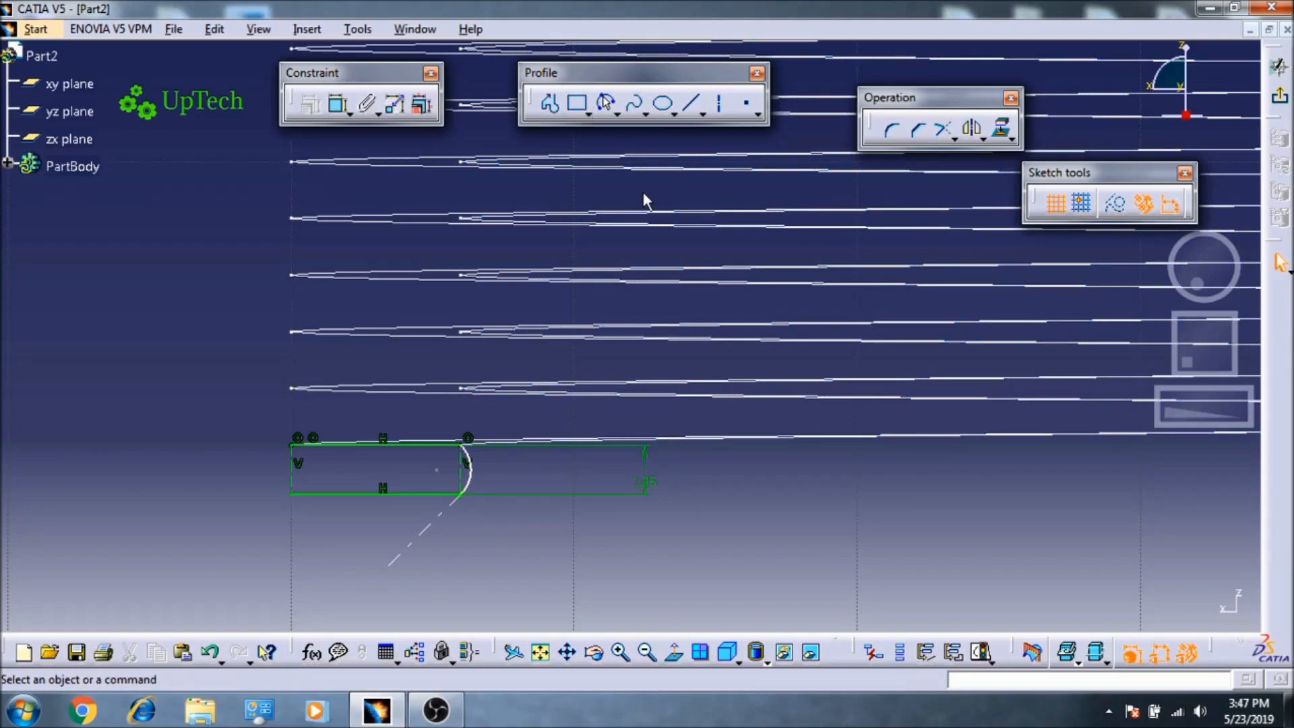
left_click(716, 106)
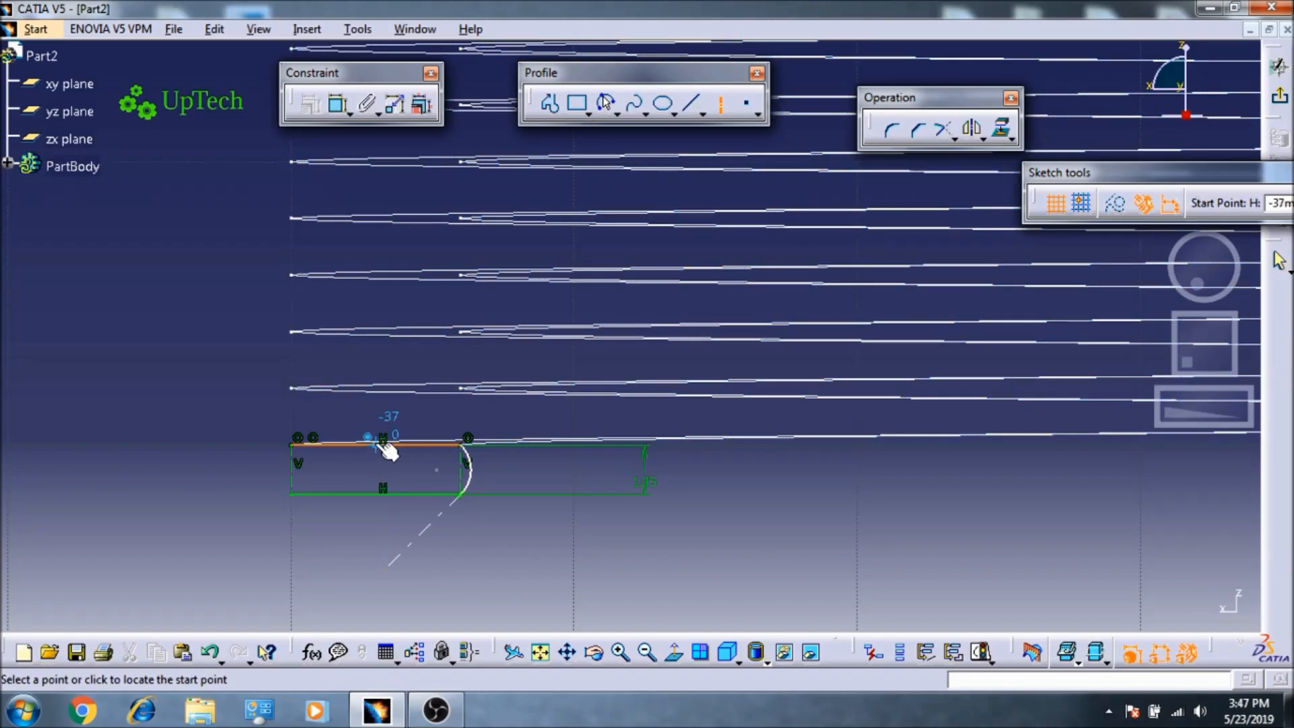
left_click(382, 489)
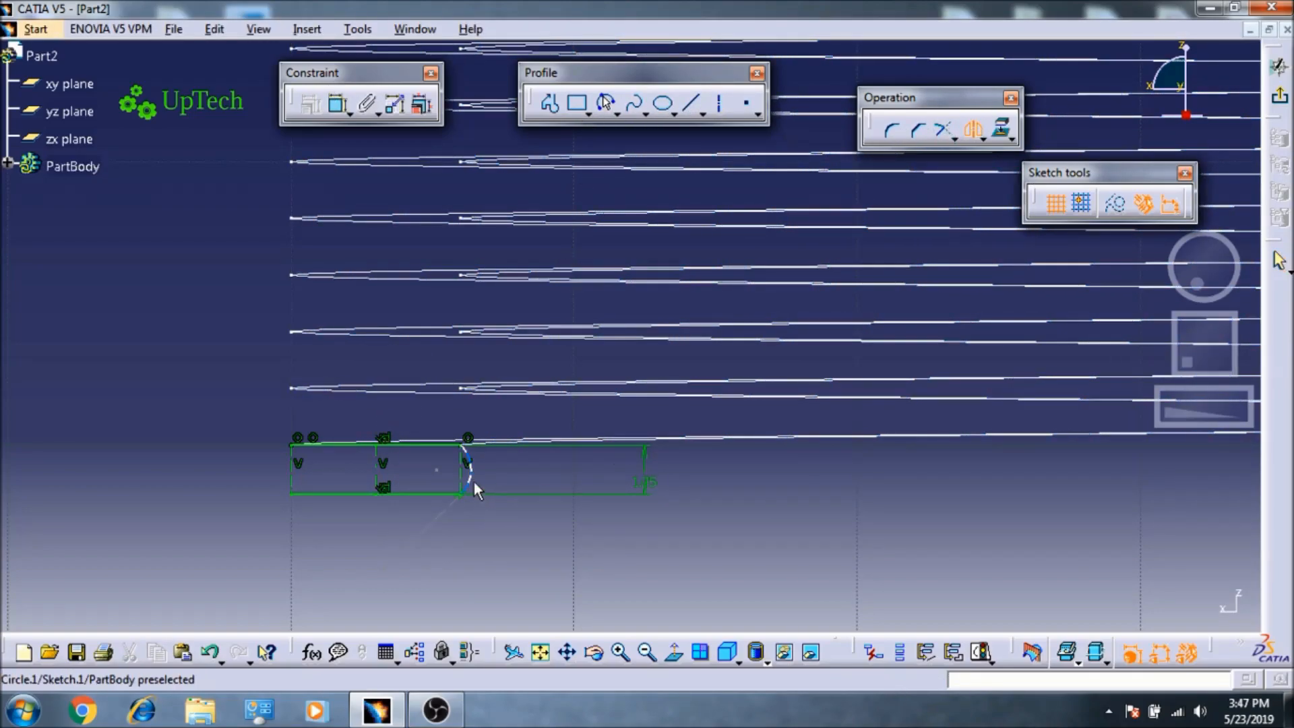
middle_click_drag(423, 528, 482, 454)
middle_click_drag(391, 596, 482, 453)
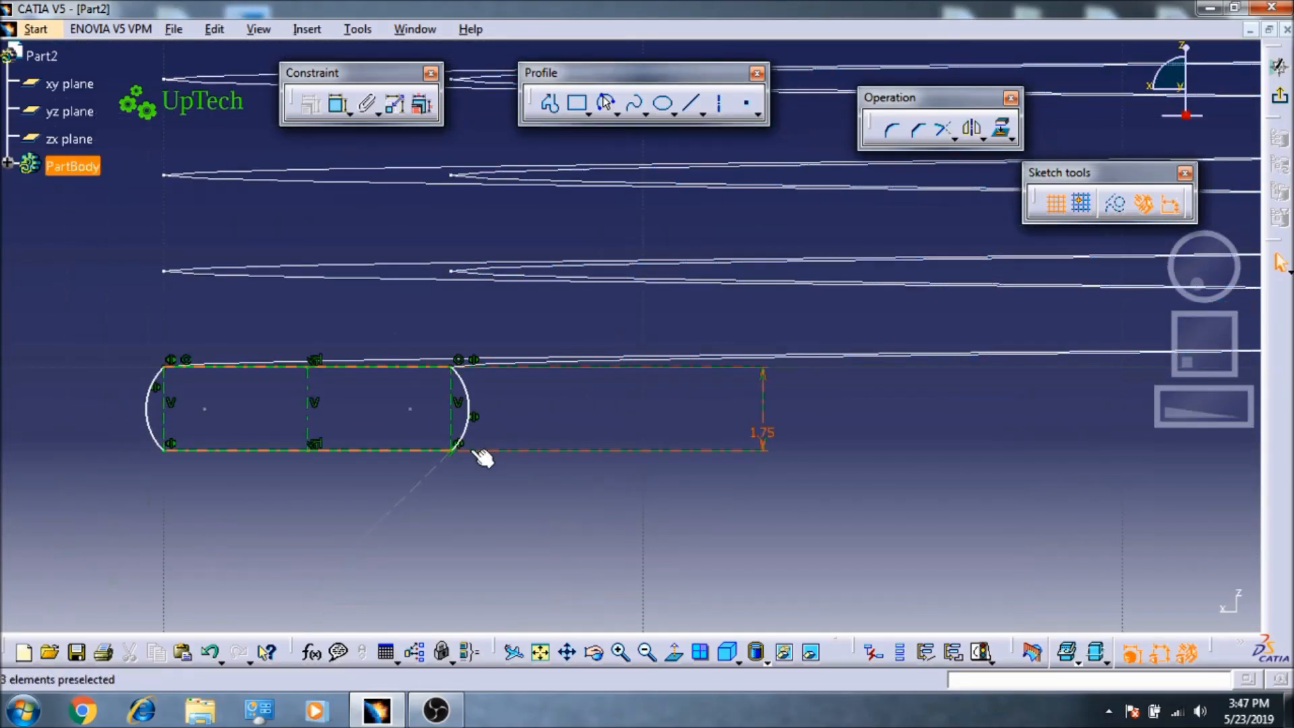
Step: Exit the finished profile sketch and return to the Generative Shape Design workbench
left_click(804, 491)
mouse_move(795, 489)
middle_mouse_down()
mouse_move(725, 532)
mouse_move(716, 563)
middle_mouse_up()
left_click(1281, 102)
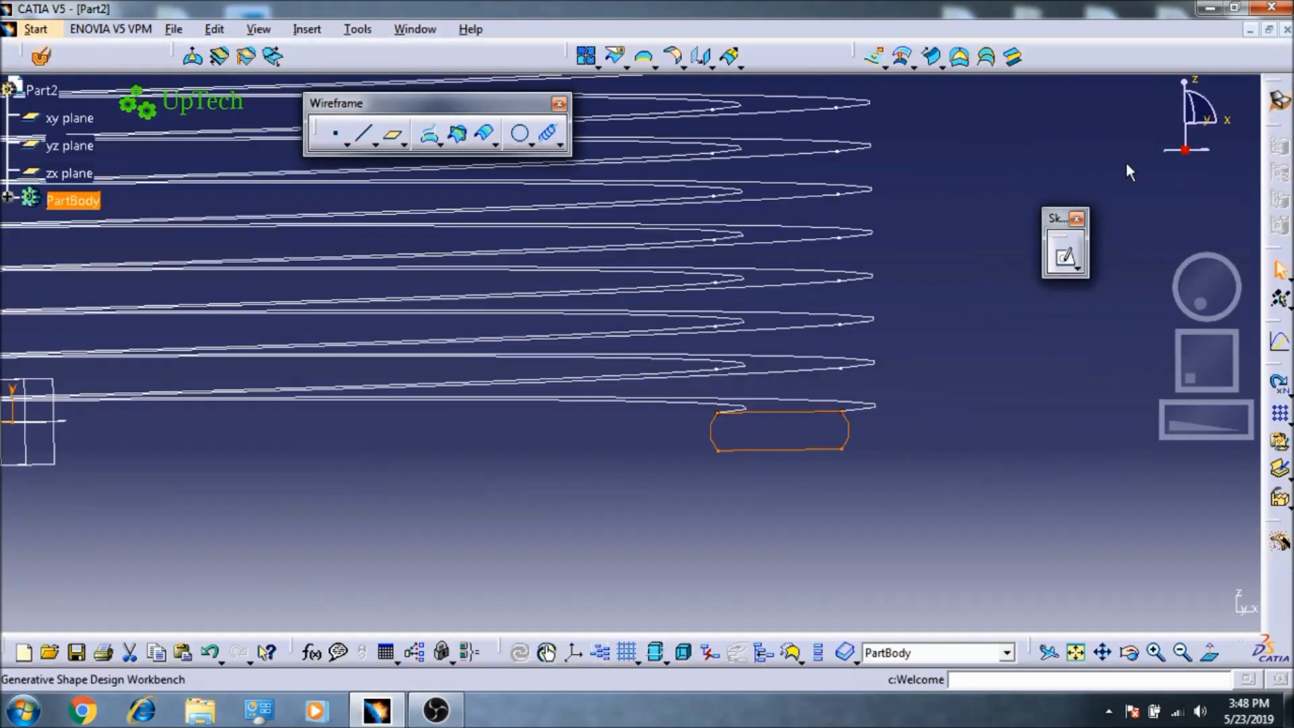
Step: Start a Sweep with two guide curves, using the rounded sketch as profile and Helix.1 and Helix.2 as guides
mouse_move(806, 515)
middle_mouse_down()
mouse_move(971, 454)
mouse_move(855, 456)
mouse_move(719, 537)
mouse_move(798, 492)
mouse_move(746, 398)
mouse_move(713, 522)
middle_mouse_up()
left_click(932, 56)
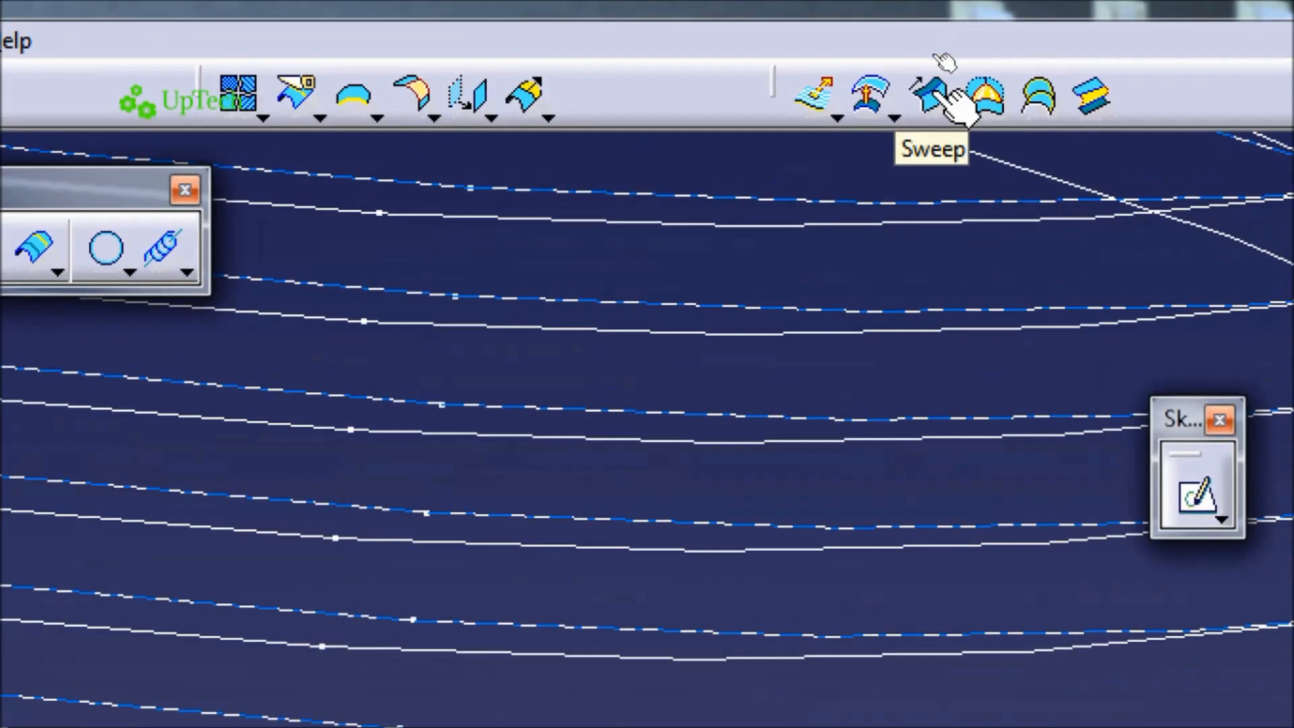
left_click(937, 59)
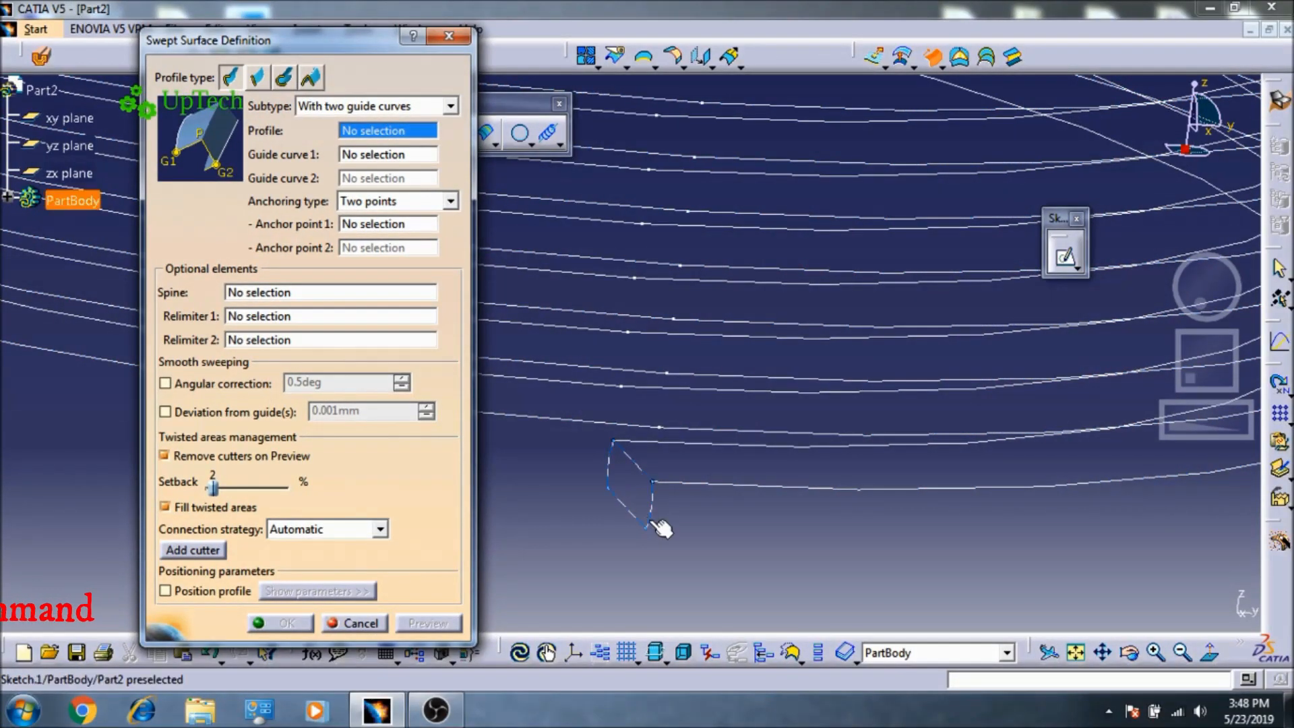
left_click(654, 525)
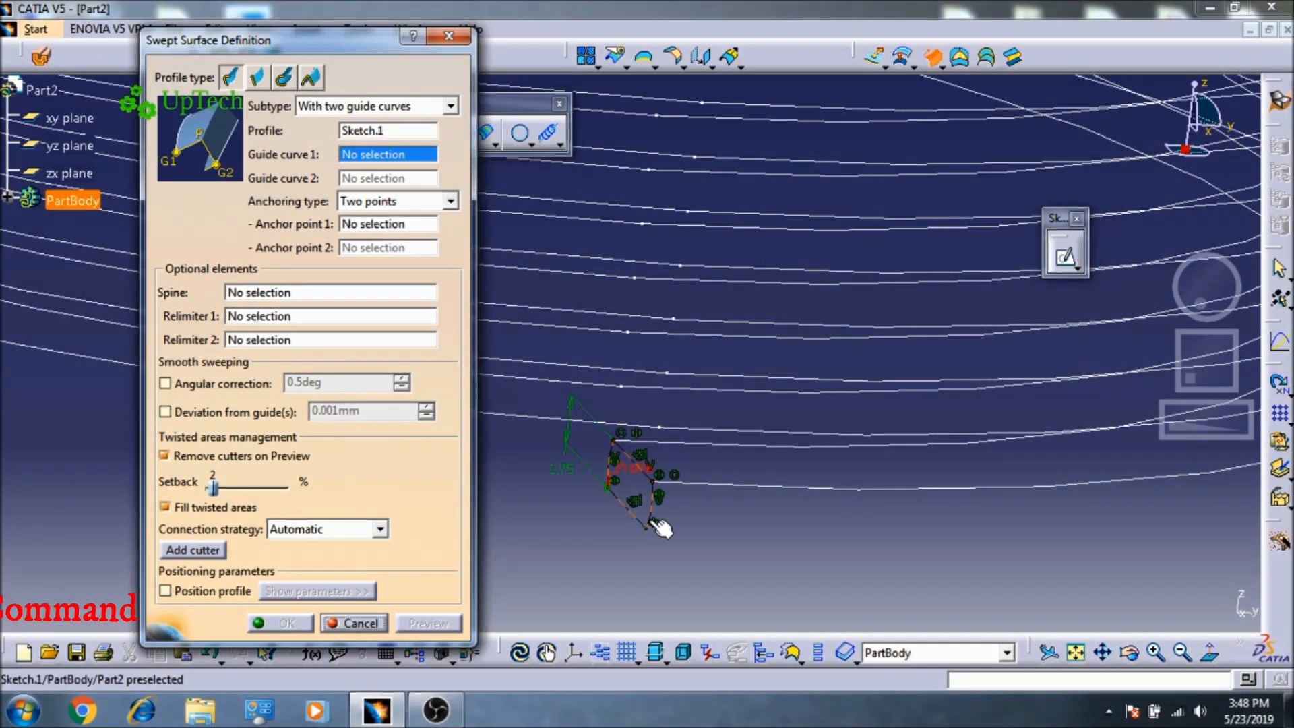
left_click(702, 484)
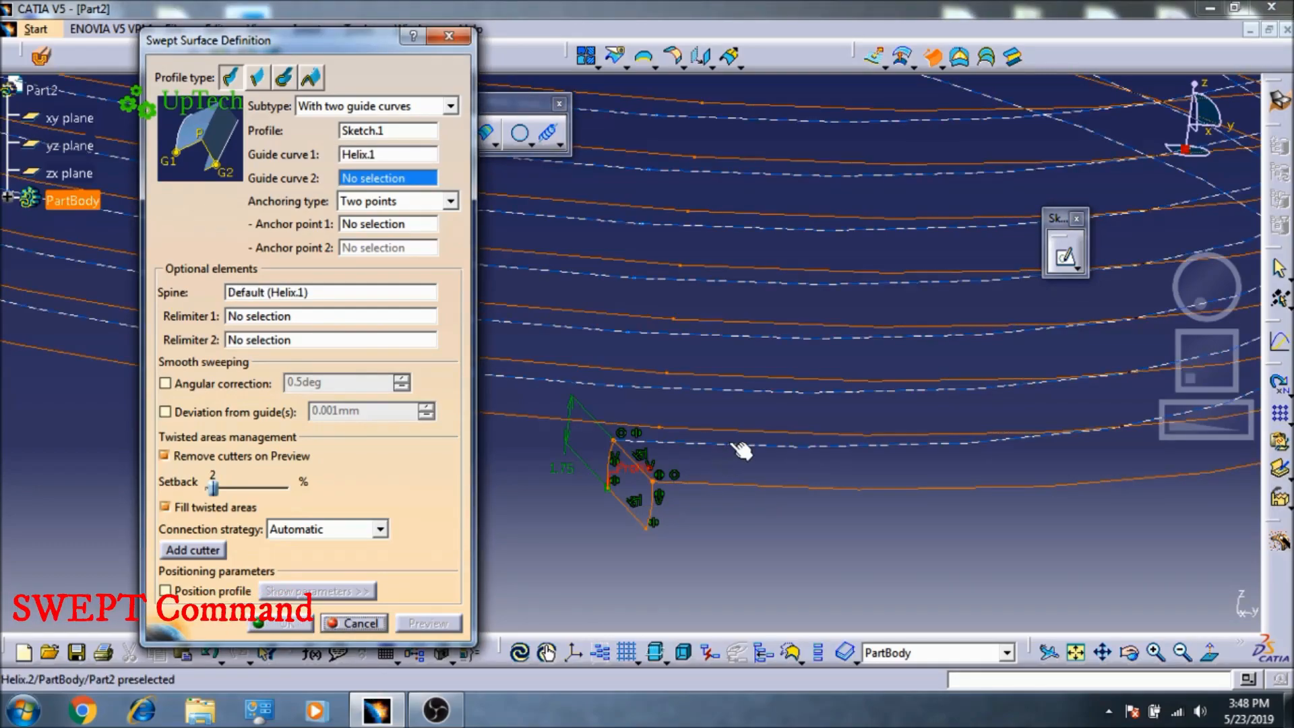
left_click(680, 443)
Step: Anchor the sweep profile at the starting vertices of Helix.1 and Helix.2, preview it and create the swept surface
left_click(654, 481)
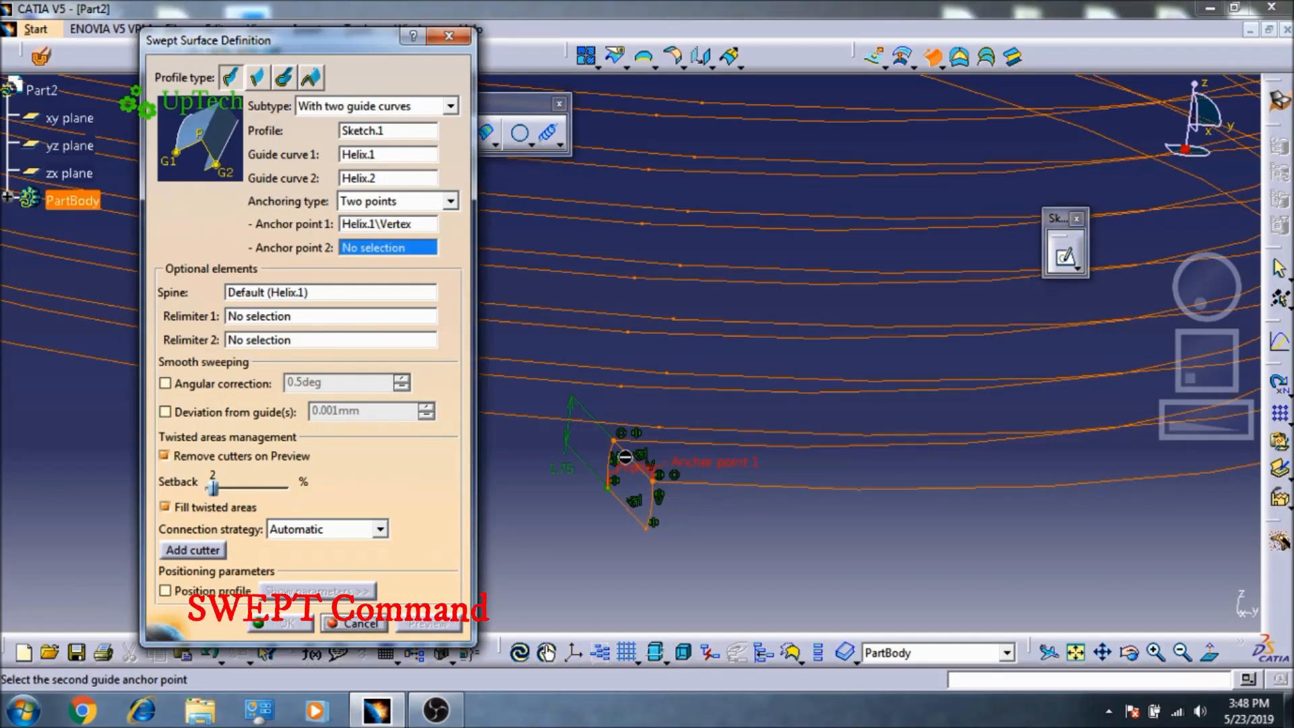
left_click(615, 437)
left_click(435, 622)
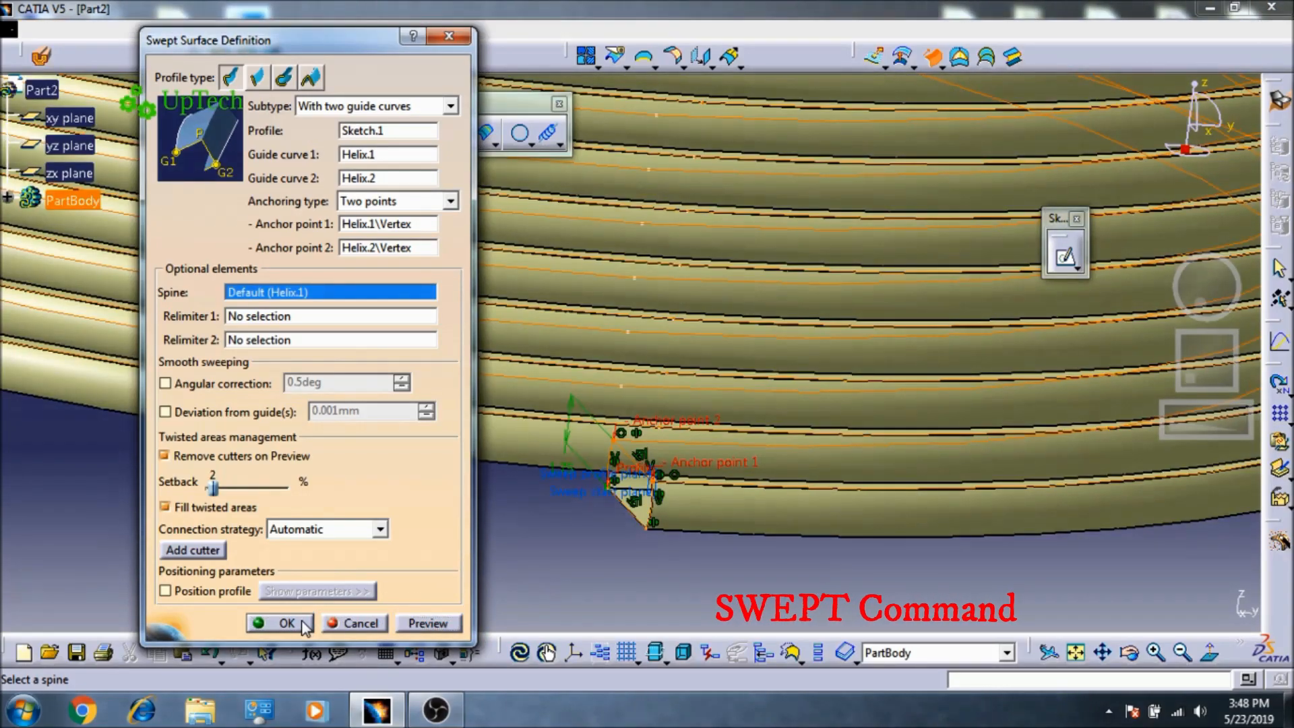
left_click(288, 622)
Step: Hide both helix curves, Helix.1 and Helix.2
middle_click_drag(553, 549, 503, 373)
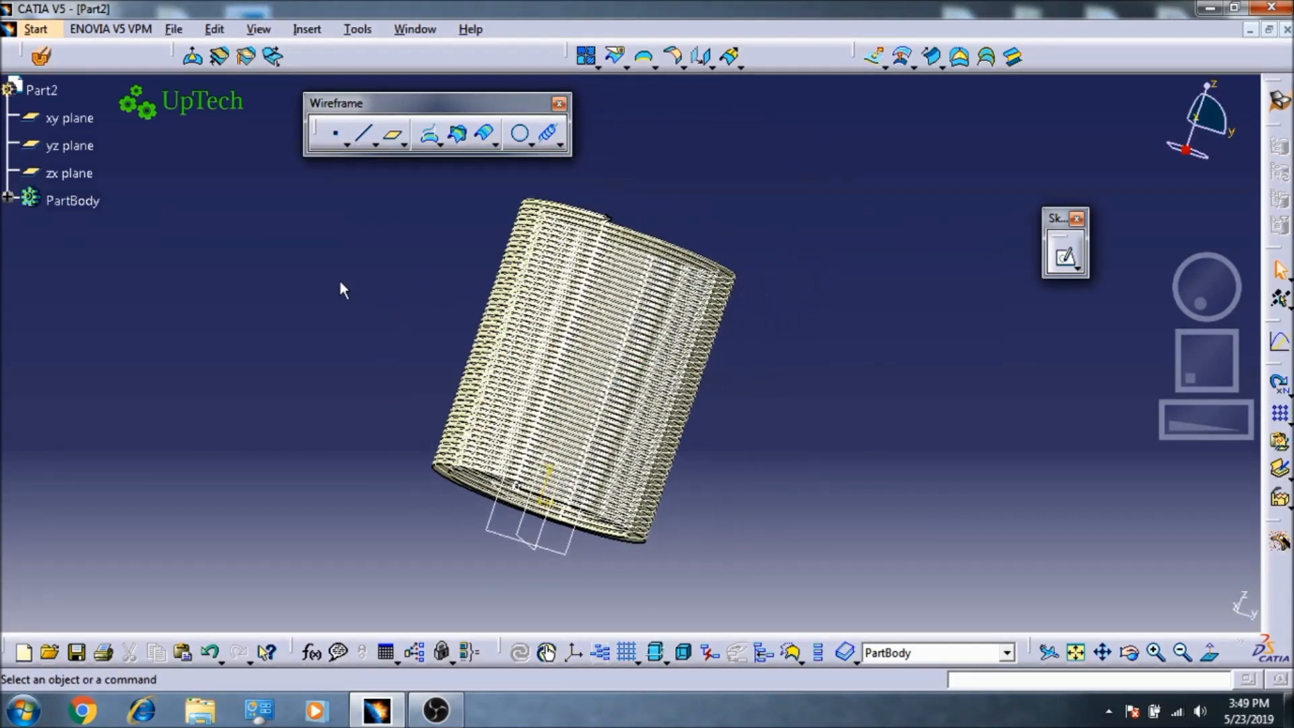
left_click(8, 197)
left_click(83, 255)
left_click(84, 229, "ctrl")
right_click(100, 251)
left_click(139, 287)
Step: Cap the coil's open starting end at the profile sketch with a Fill surface
middle_click_drag(628, 586, 721, 324)
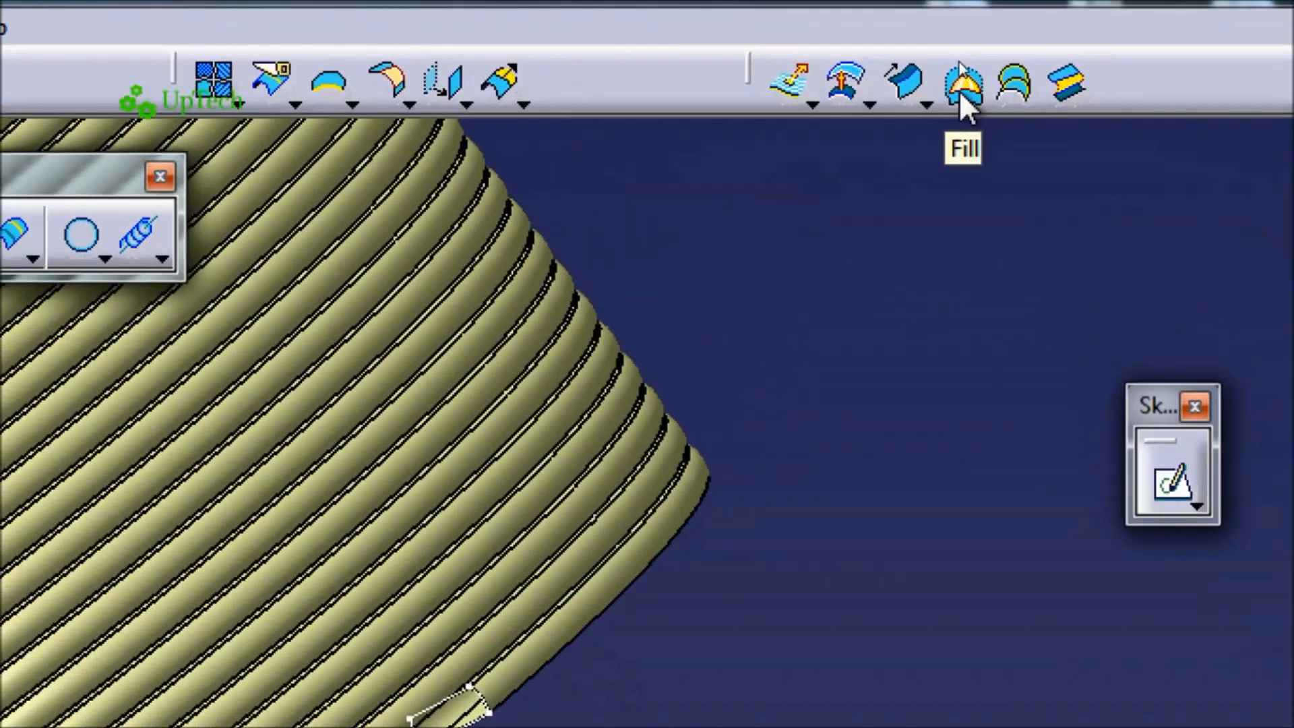
left_click(961, 59)
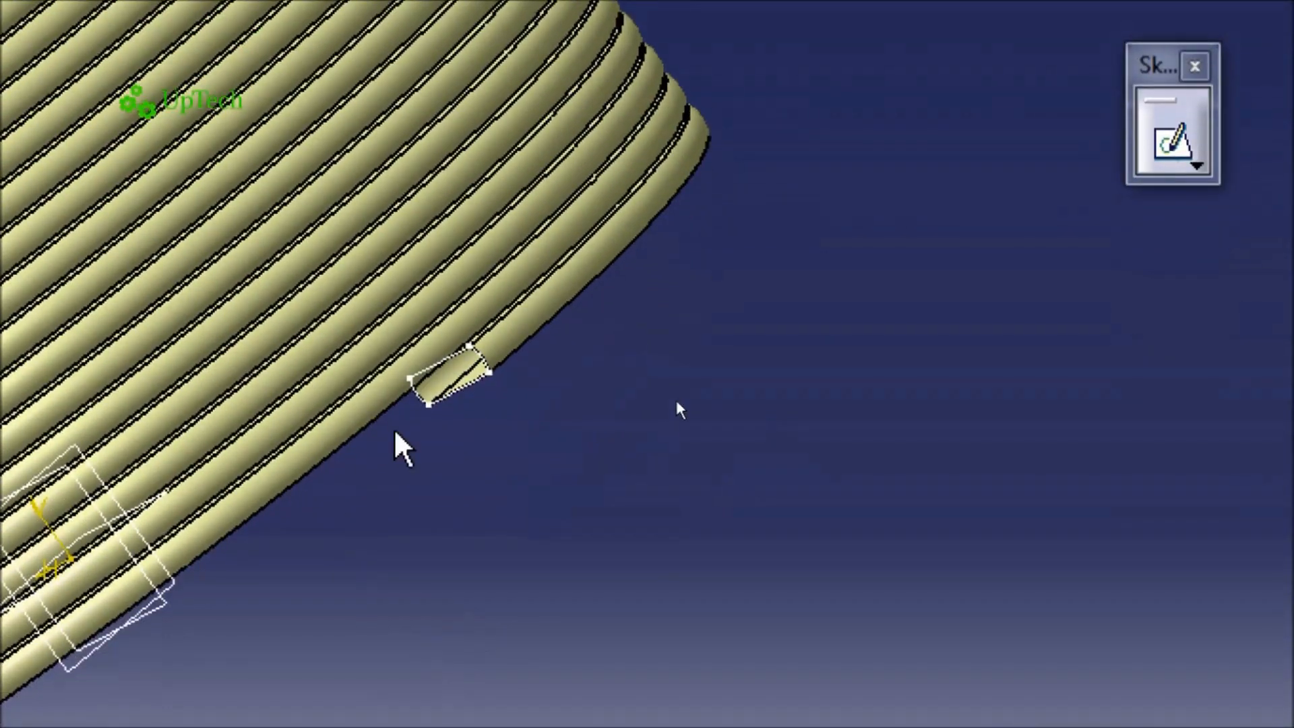
left_click(474, 393)
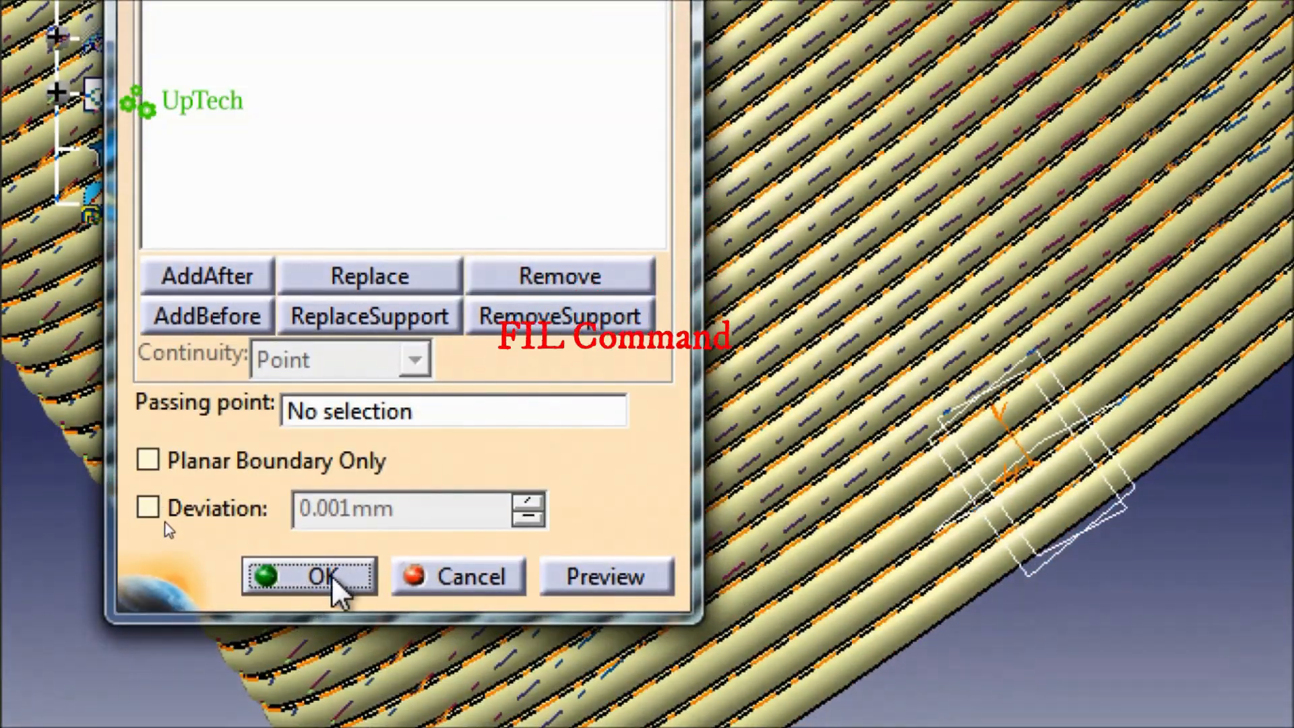
left_click(329, 575)
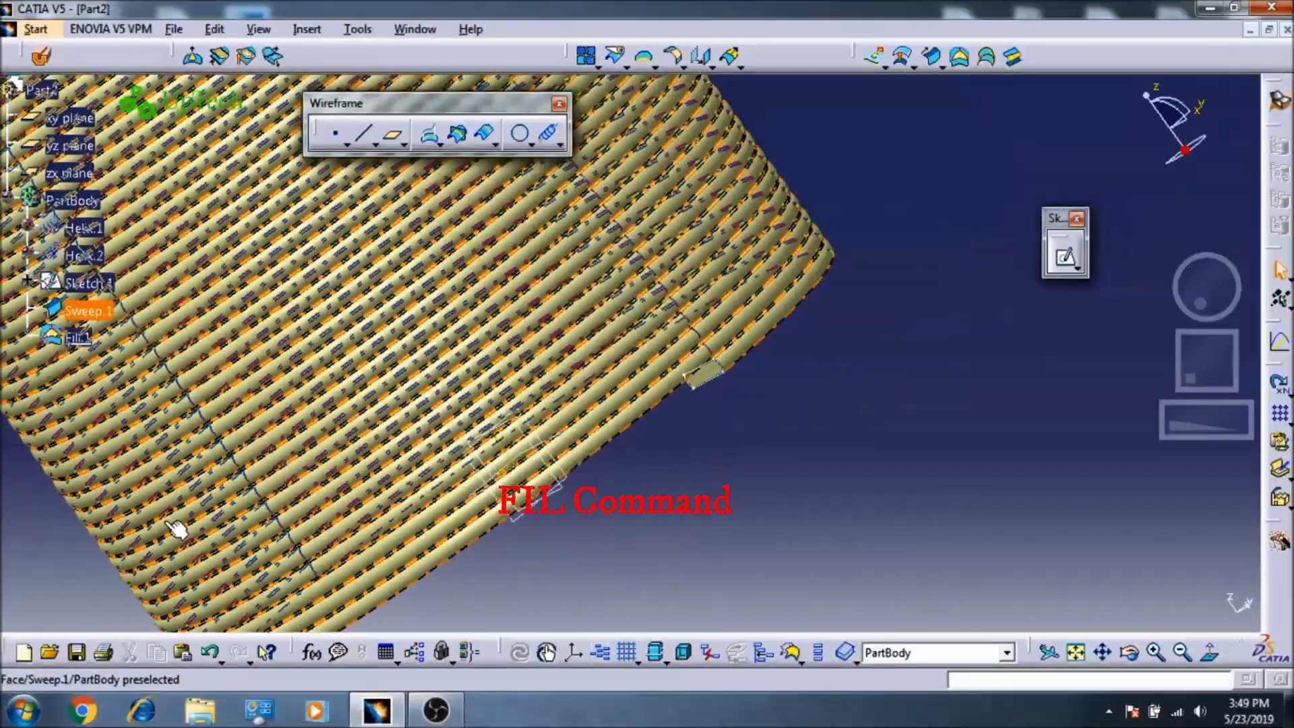
Step: Cap the coil's opposite open end with a Fill surface bounded by the four end edges of the sweep
middle_click_drag(736, 517, 742, 517)
middle_click_drag(608, 391, 887, 587)
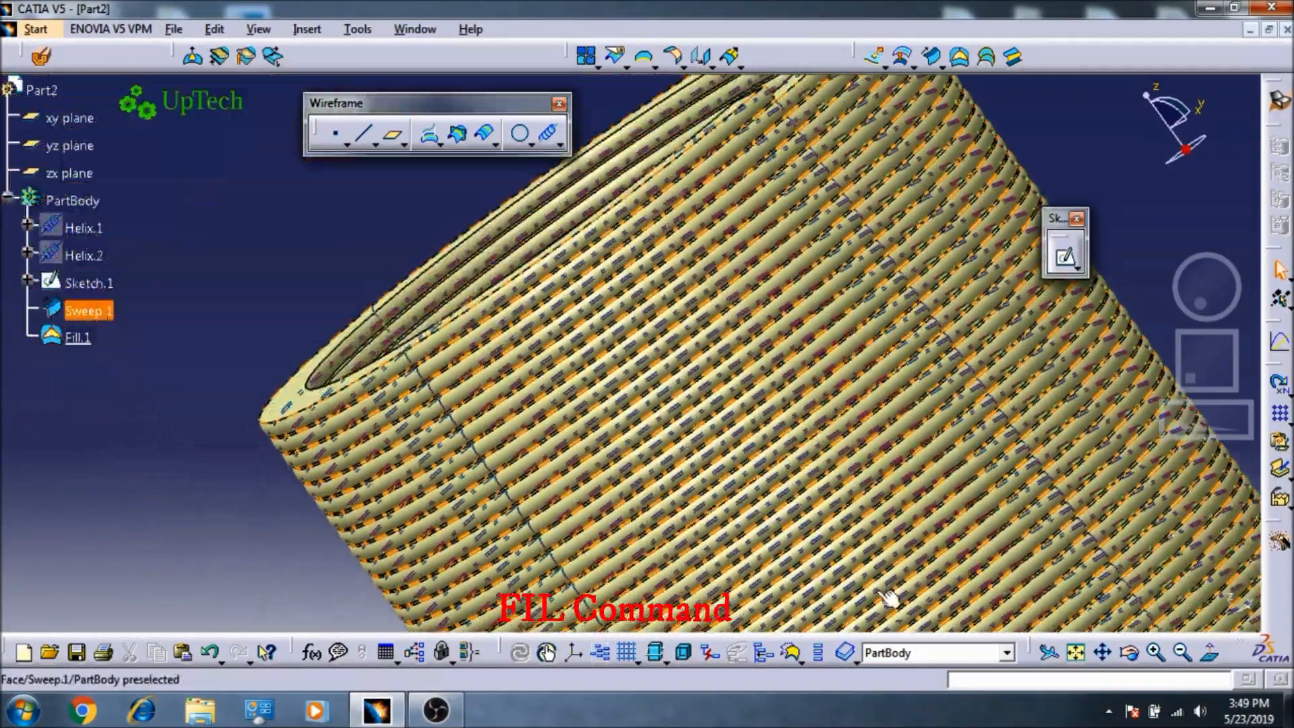
middle_click_drag(688, 320, 528, 497)
middle_click_drag(611, 278, 829, 610)
middle_click_drag(797, 503, 828, 414)
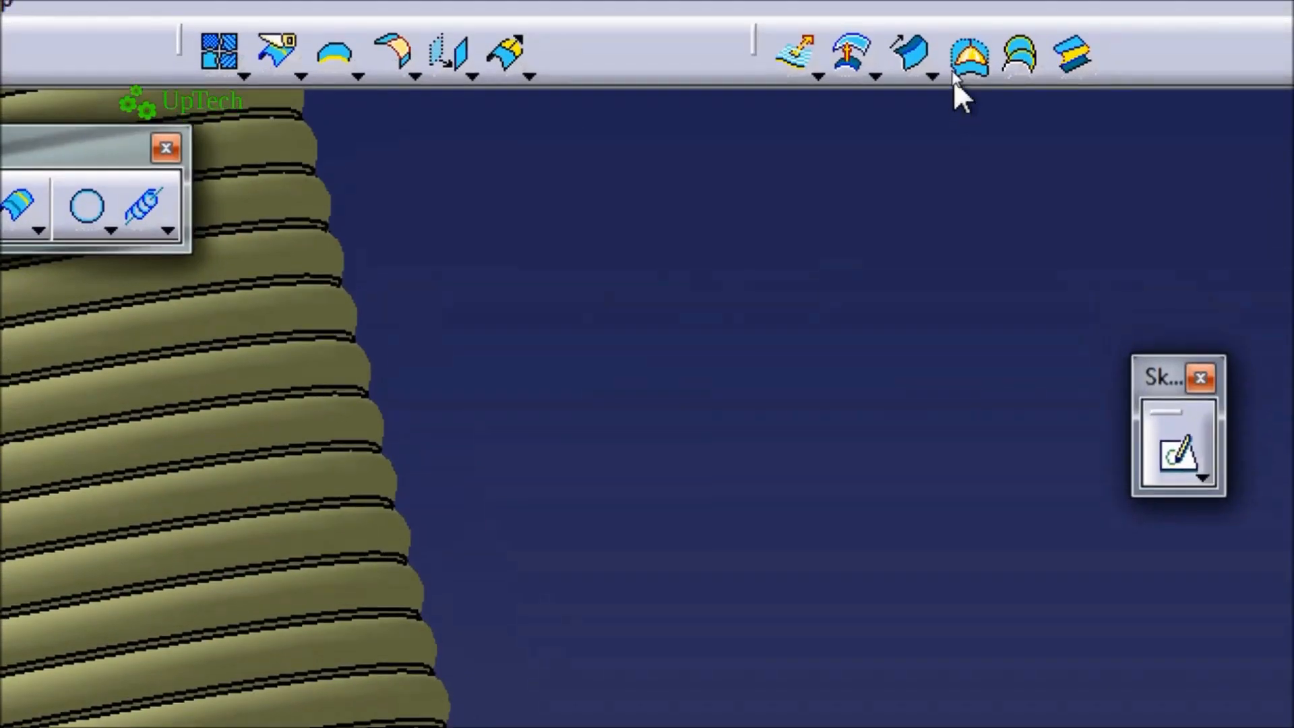
left_click(959, 58)
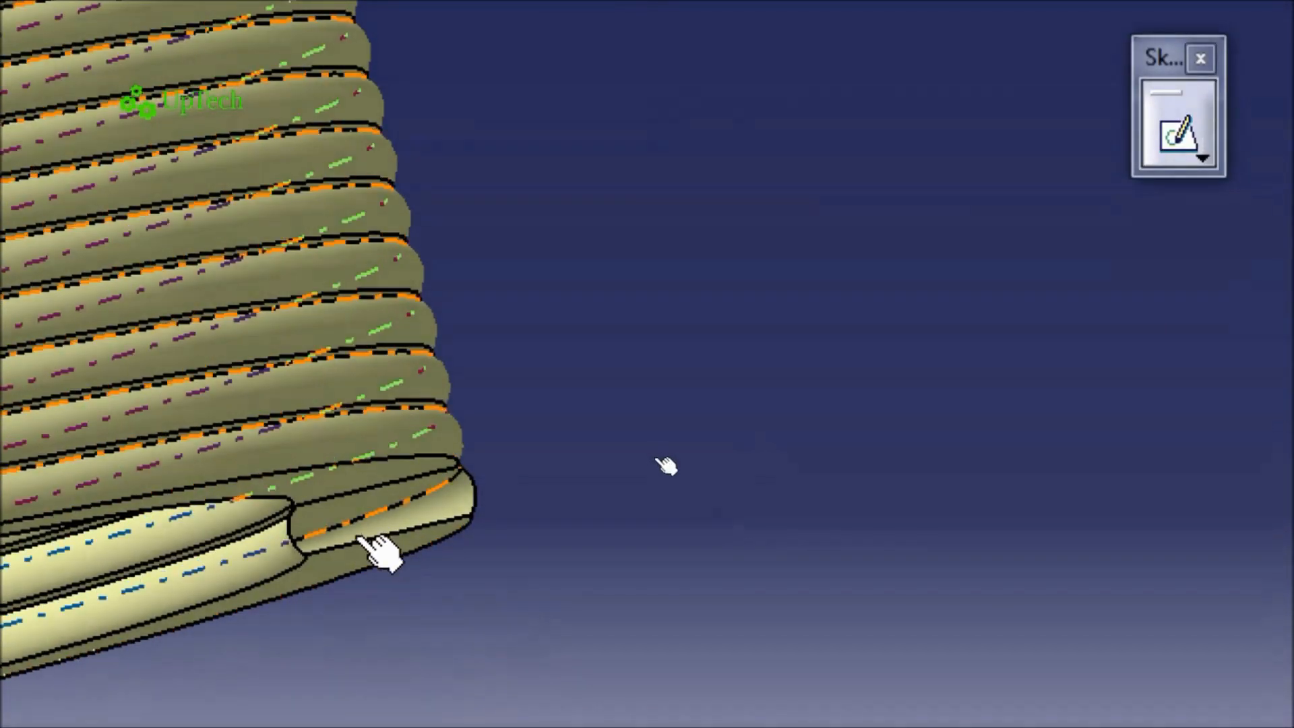
left_click(370, 539)
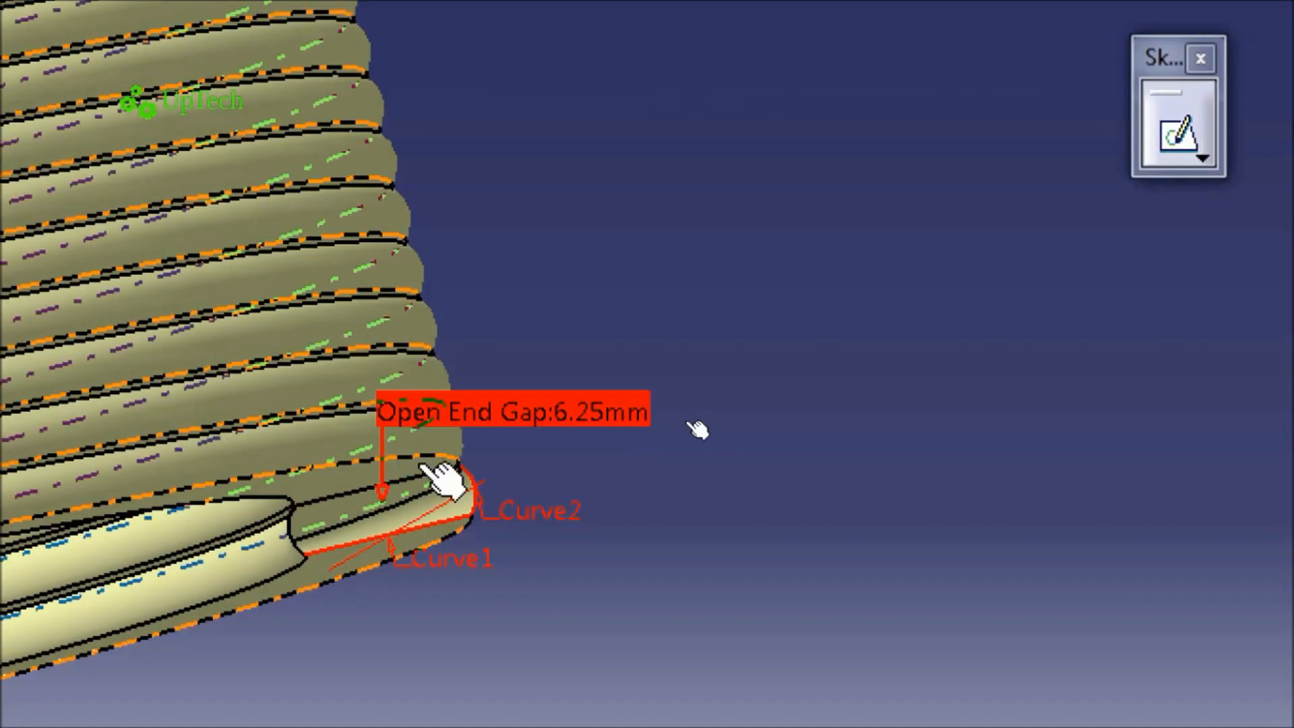
left_click(432, 475)
left_click(275, 543)
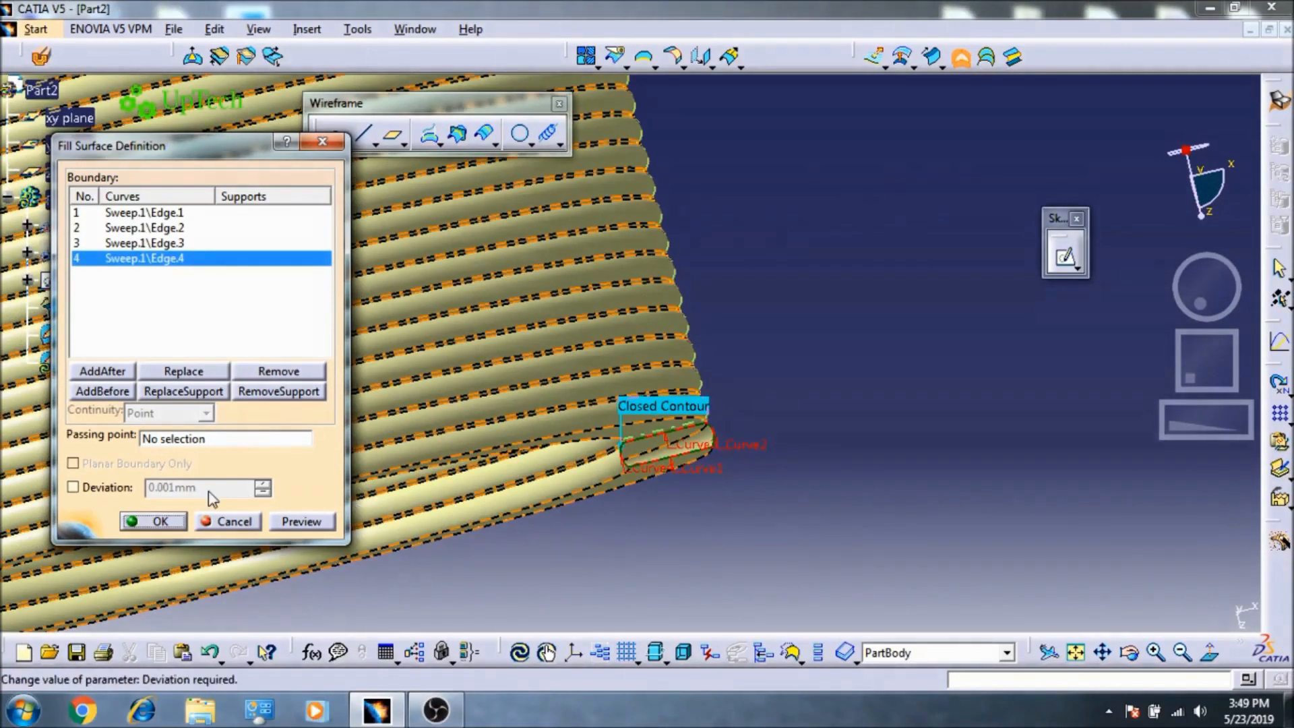
left_click(170, 522)
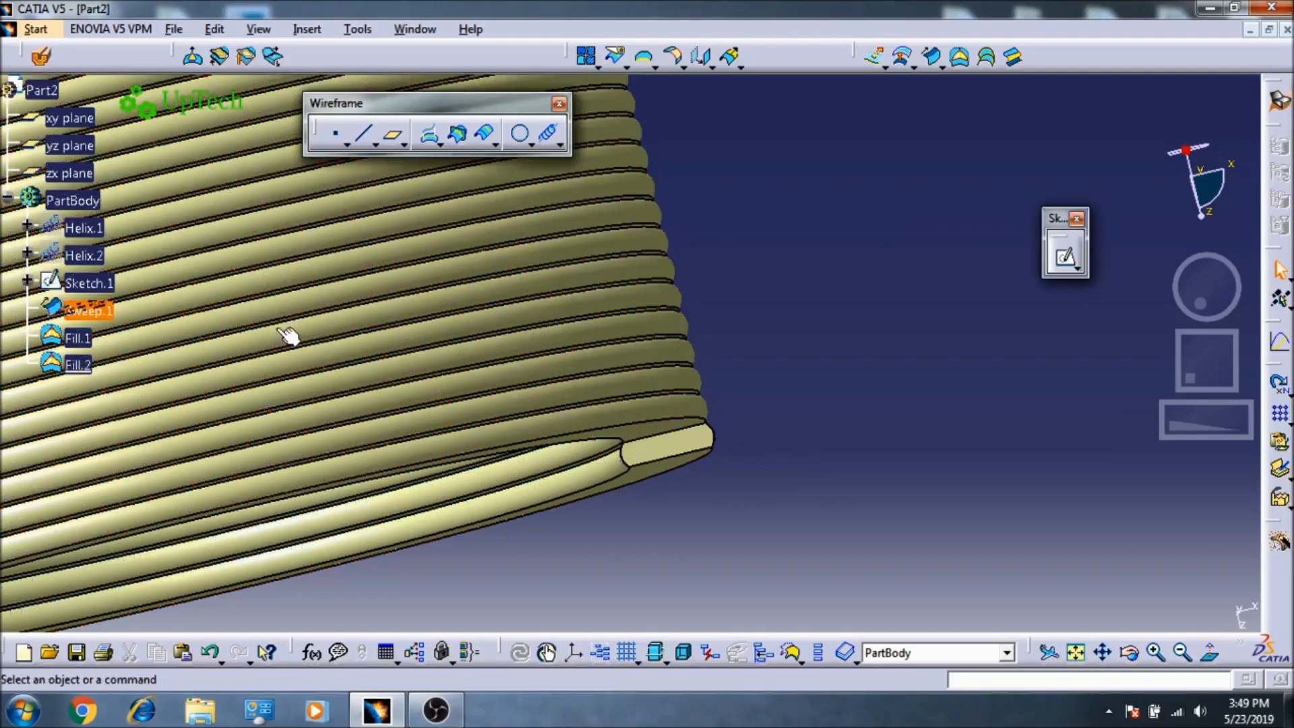
Step: Join the swept surface and the two end fills into one surface with connexity checking and a 0.001 mm merging distance
middle_click_drag(855, 384, 1259, 442)
middle_click_drag(771, 377, 771, 606, "ctrl")
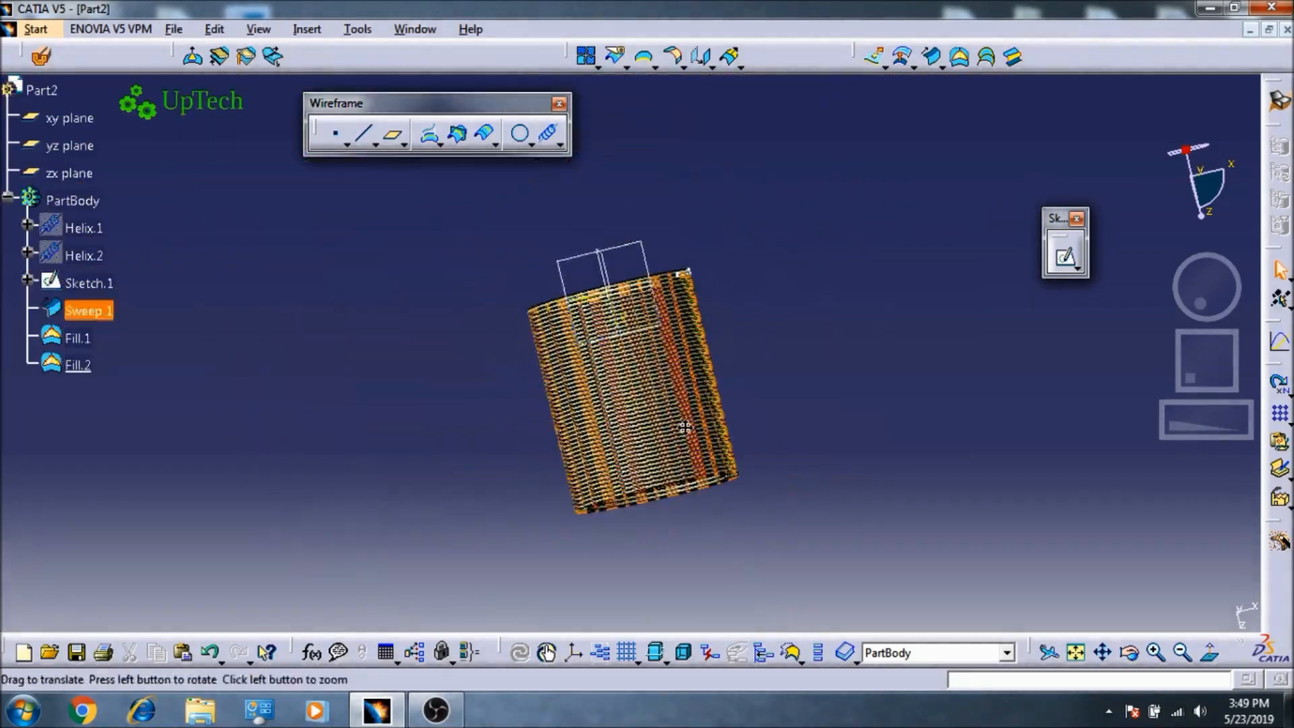
left_click(177, 398)
left_click(34, 340)
left_click(17, 389, "ctrl")
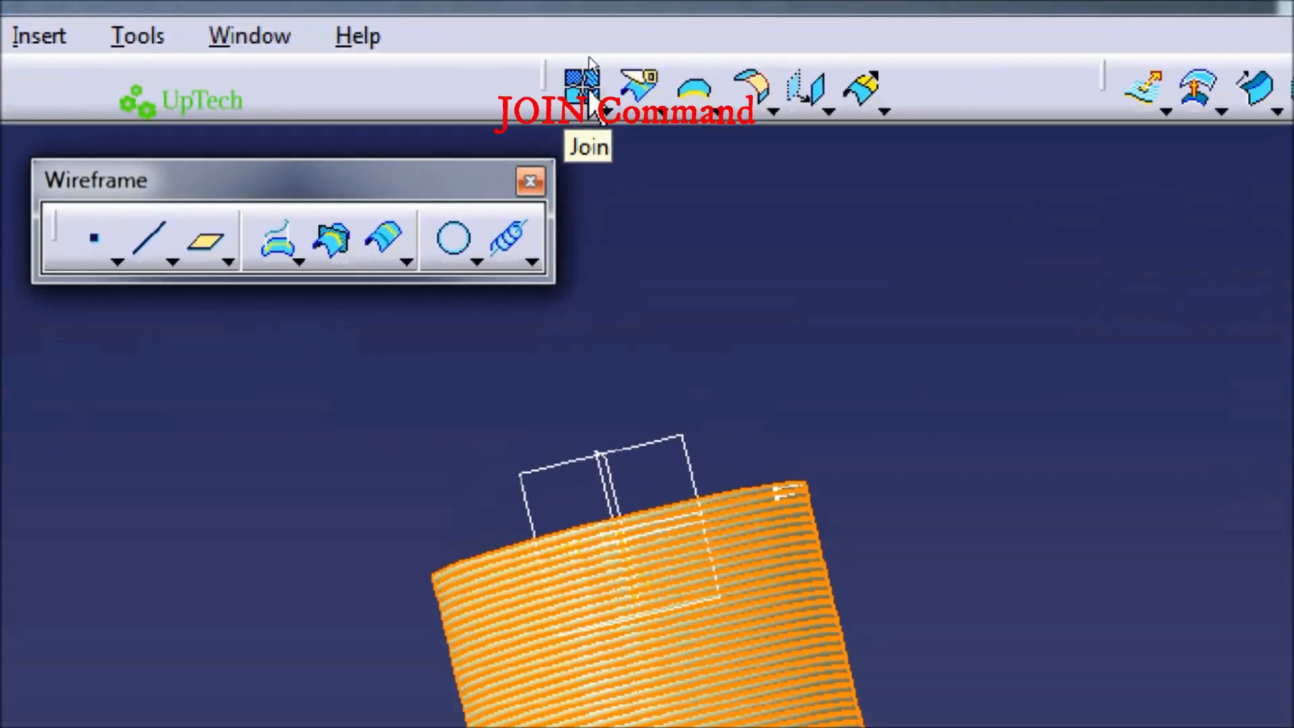
left_click(585, 57)
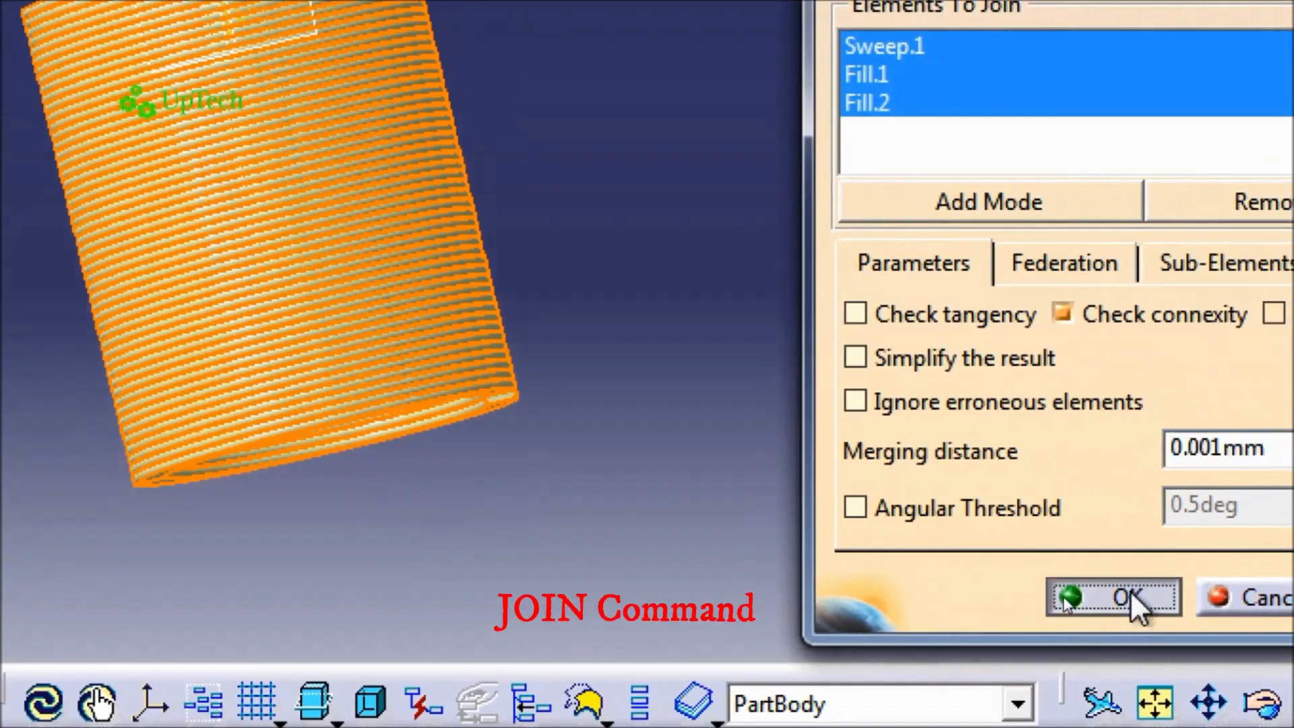
left_click(1143, 601)
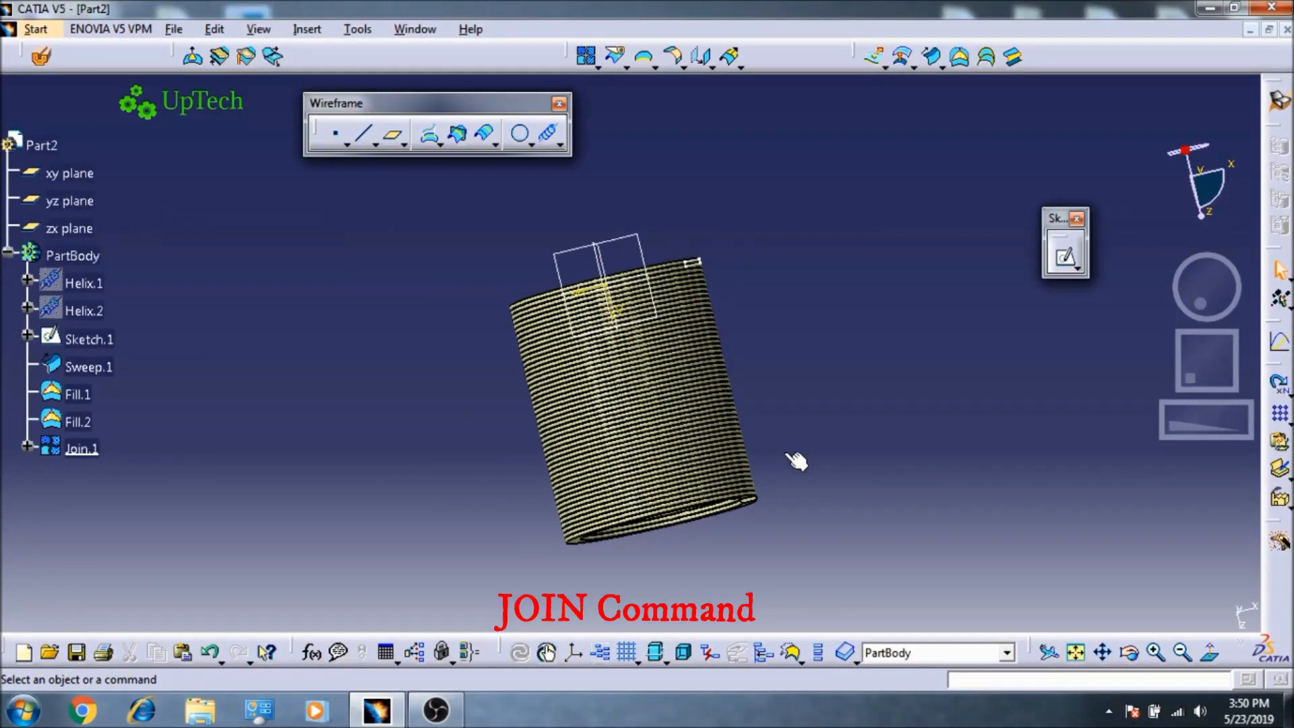
Step: Switch to the Part Design workbench
middle_click_drag(790, 454, 560, 128)
middle_click_drag(661, 560, 681, 407)
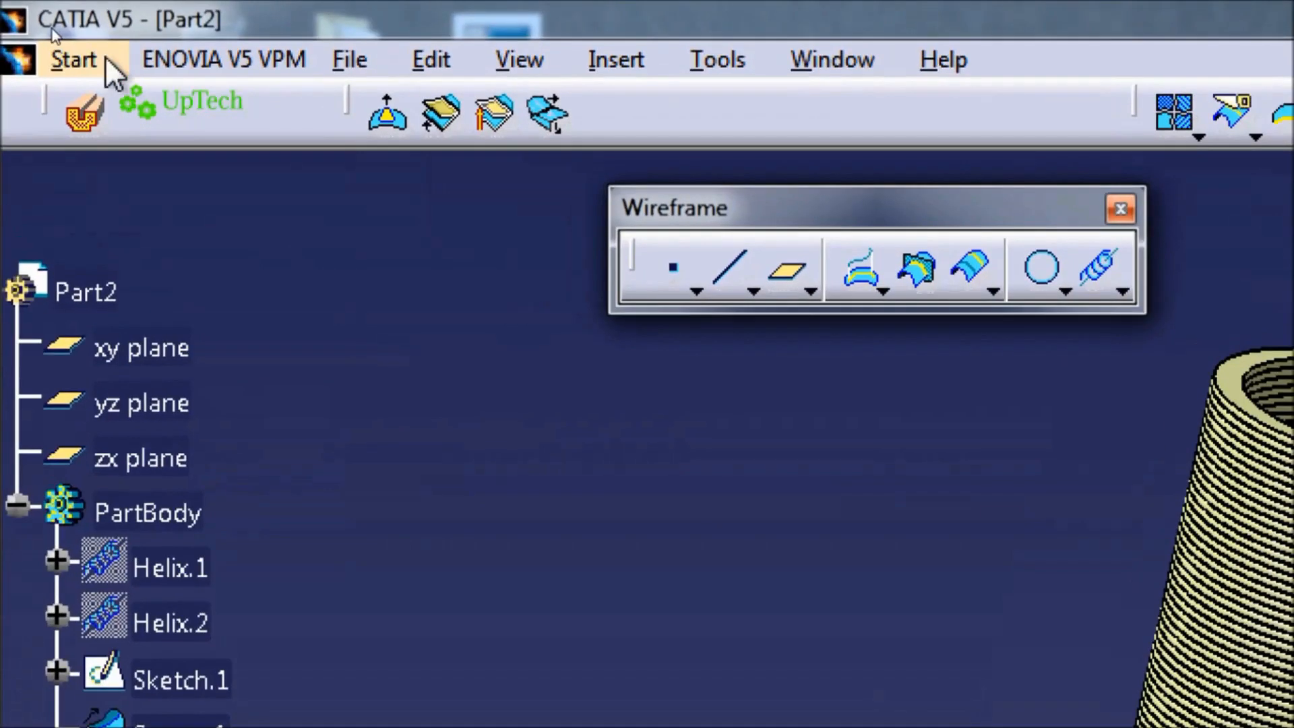
left_click(106, 57)
mouse_move(229, 158)
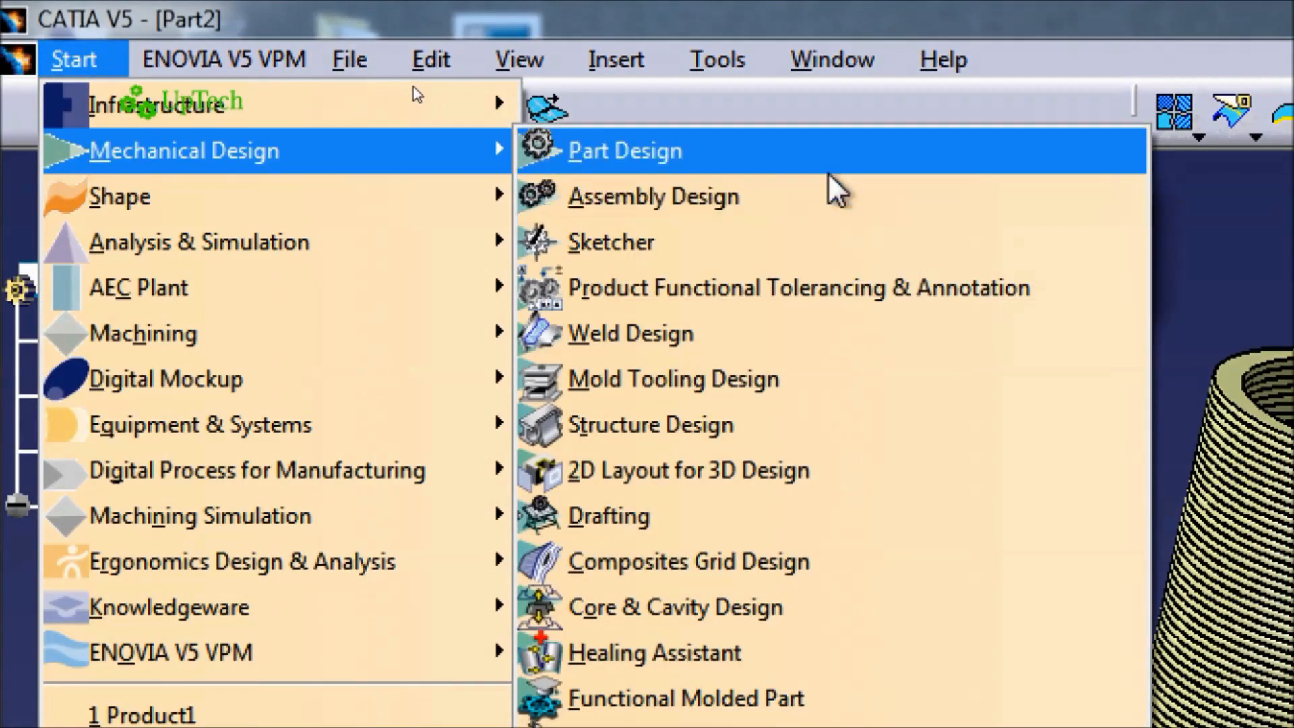
left_click(829, 165)
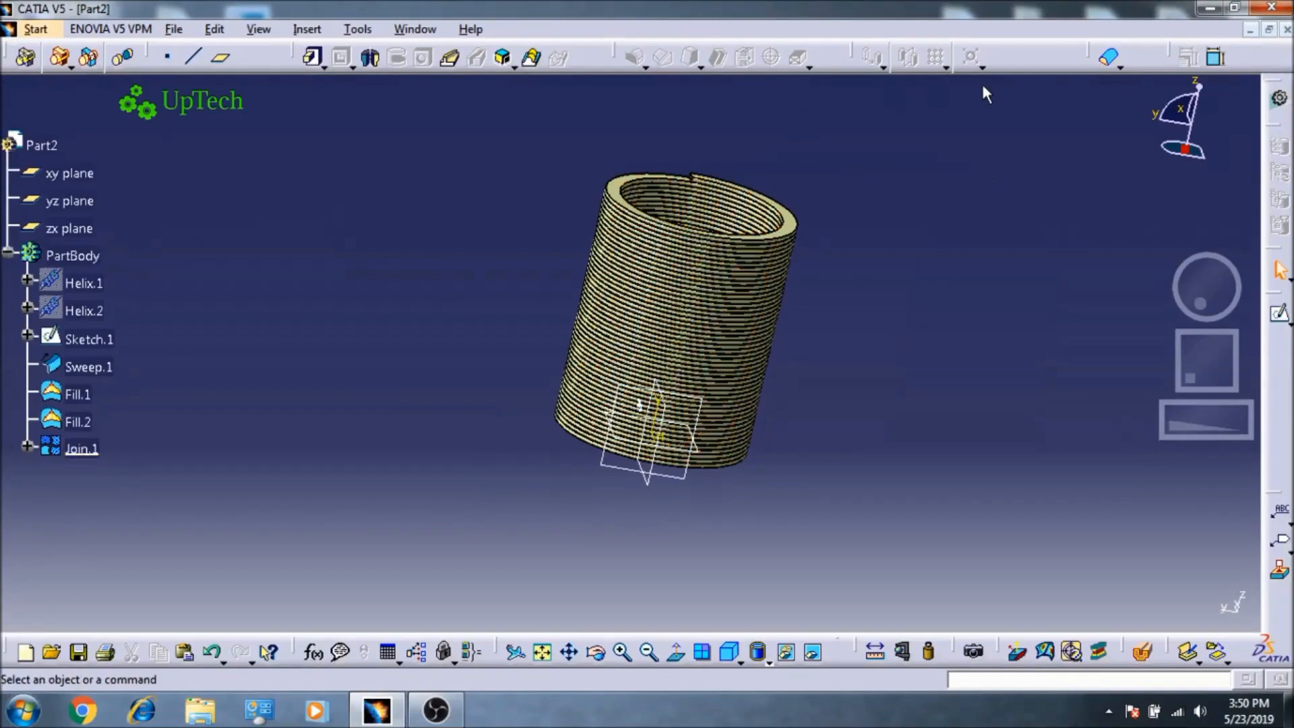
Step: Turn the joined coil surface into a solid with Close Surface
left_click_drag(1043, 133, 954, 131)
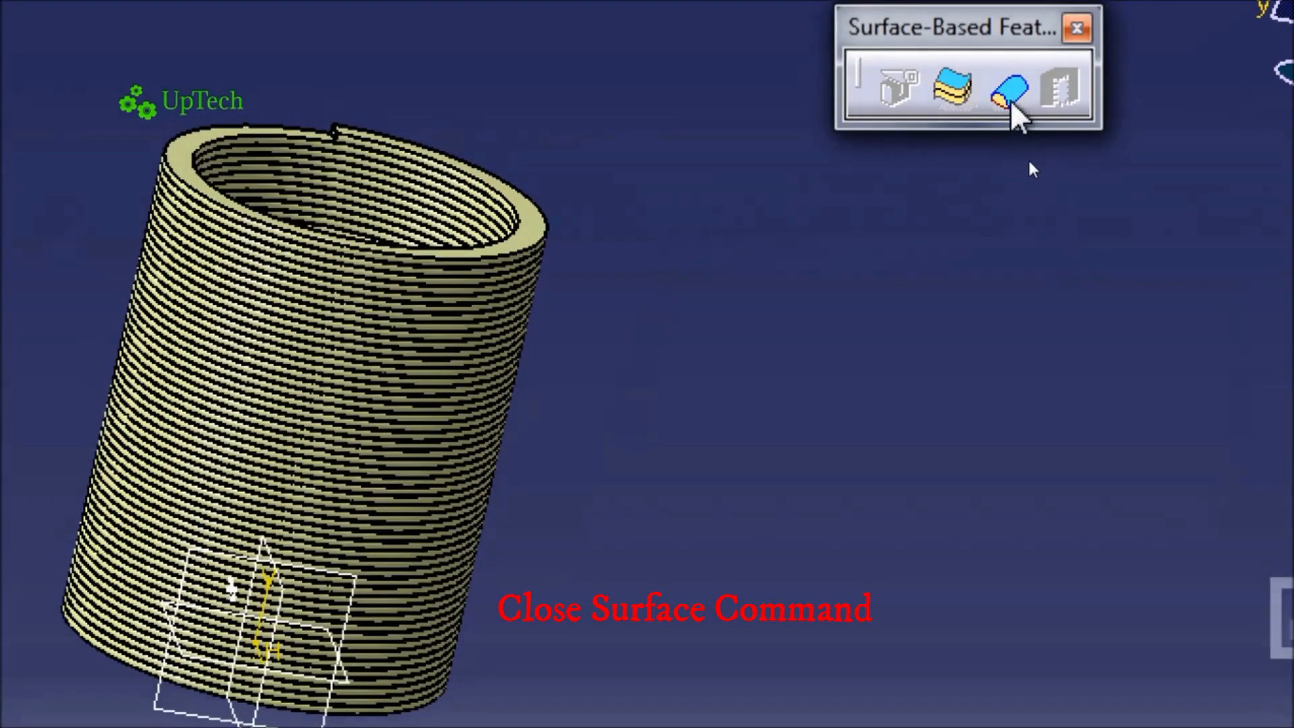
left_click(1009, 94)
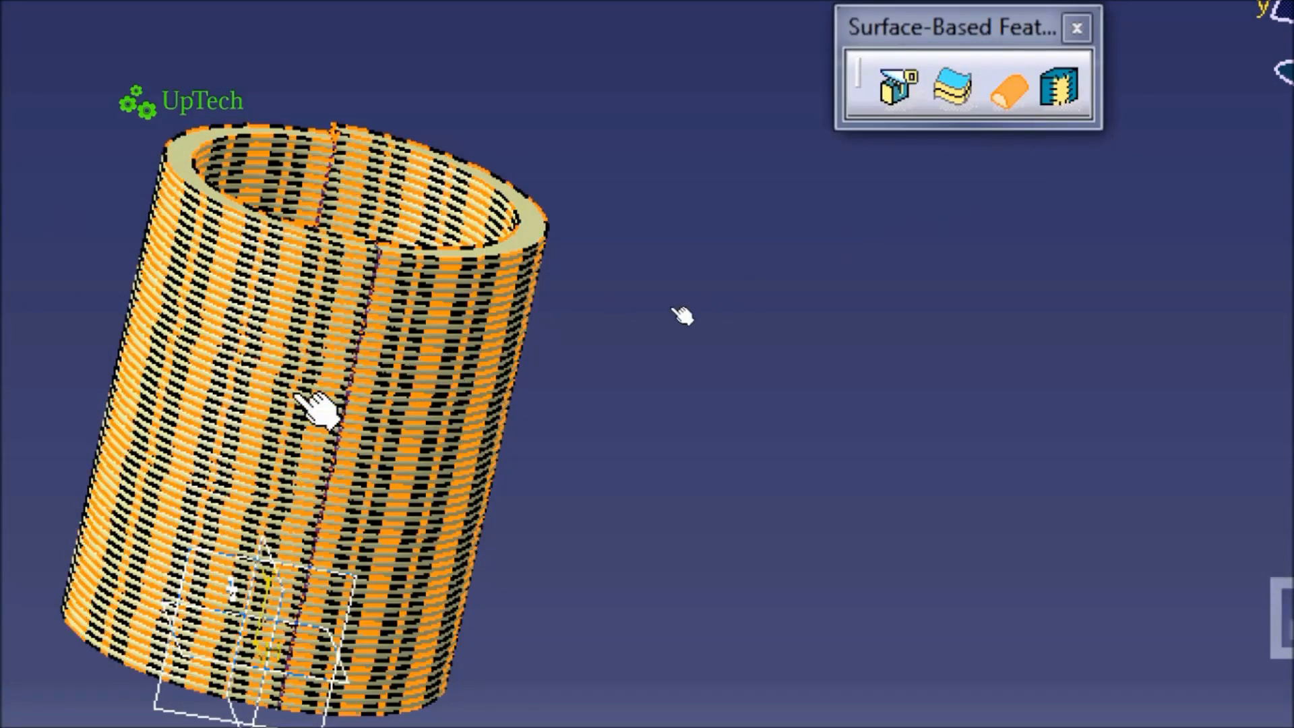
left_click(304, 402)
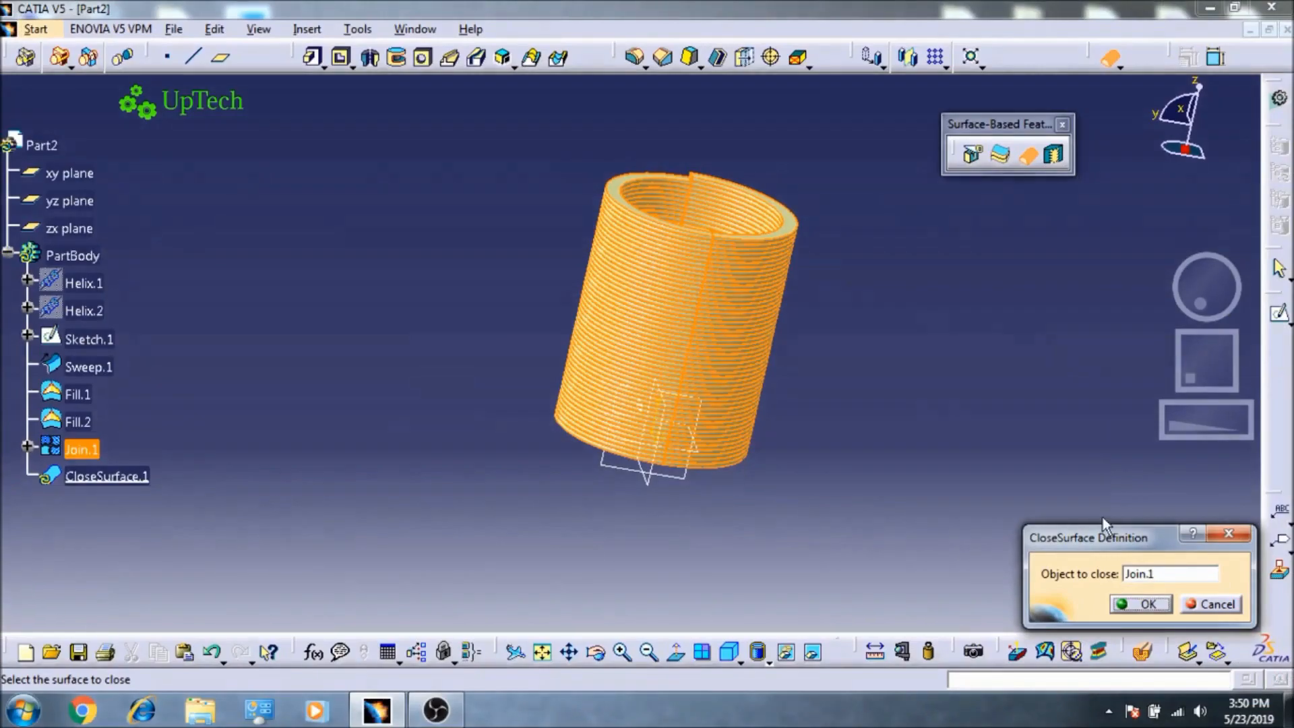
left_click_drag(1133, 536, 973, 339)
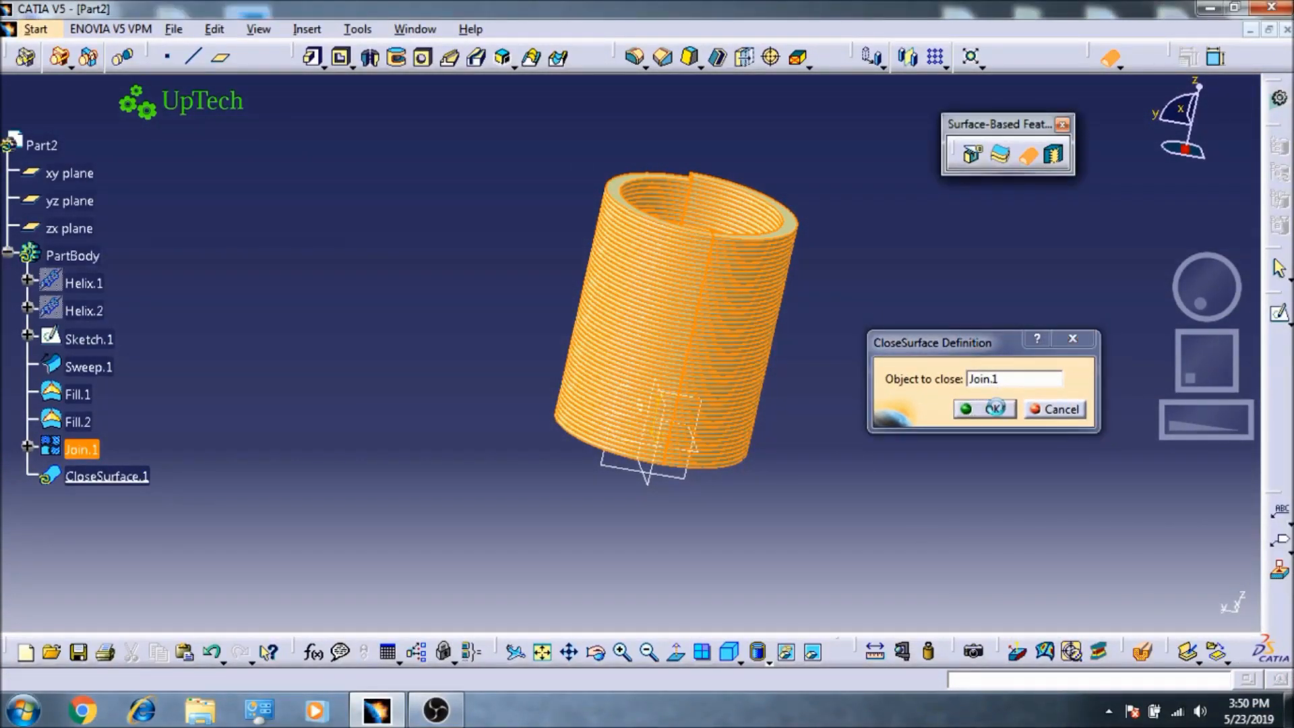
left_click(991, 409)
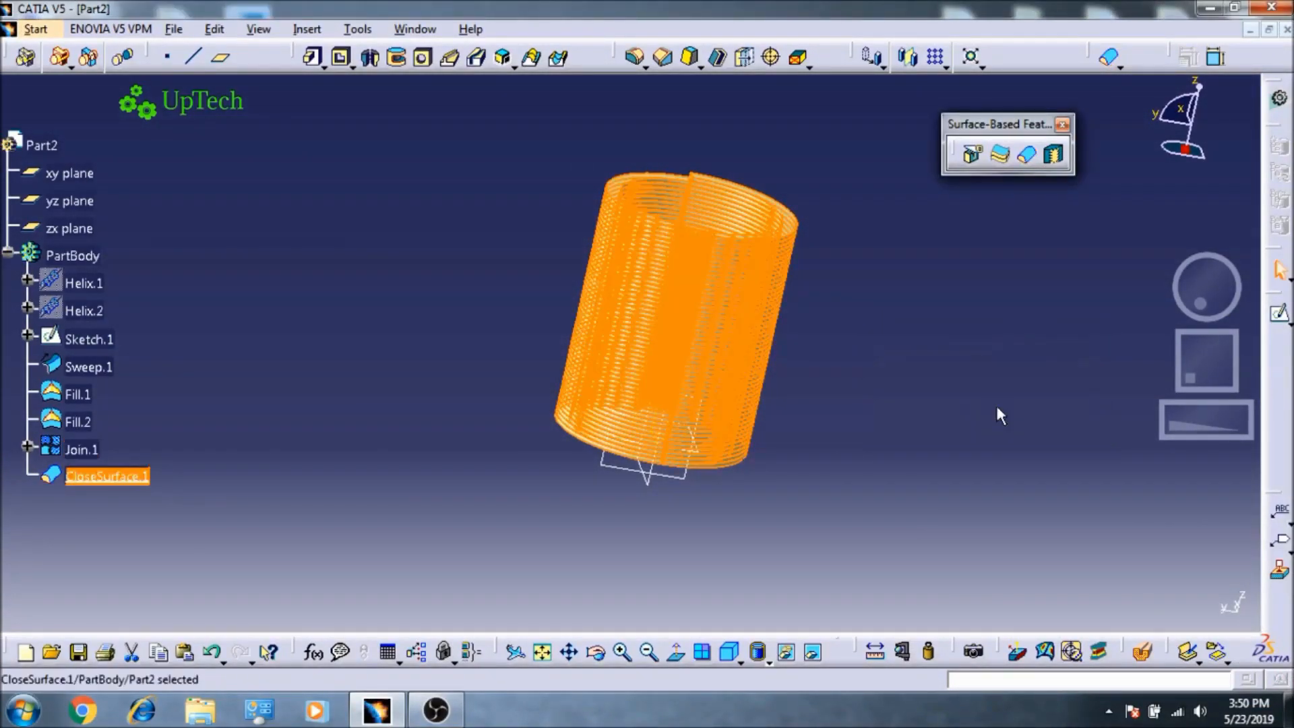
left_click(942, 410)
Step: Hide the joined surface, the profile sketch and the swept surface
right_click(86, 450)
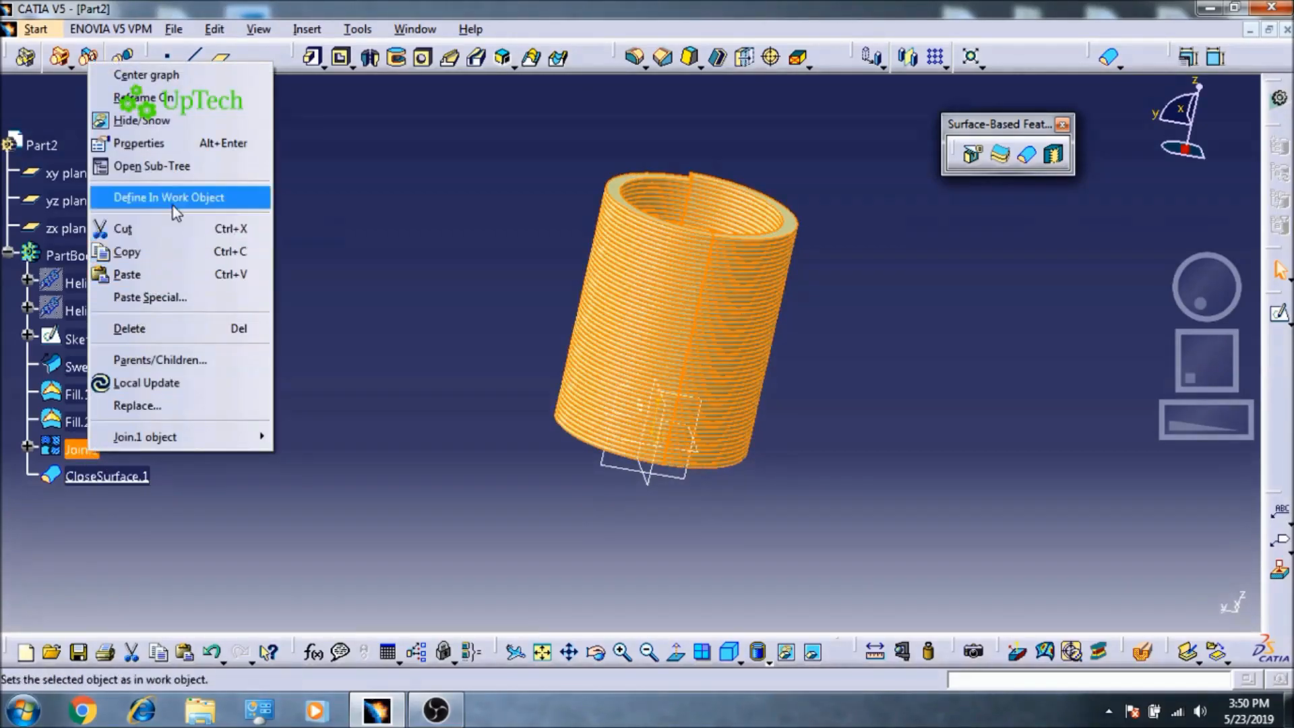
left_click(142, 119)
mouse_move(803, 363)
middle_mouse_down()
mouse_move(375, 269)
mouse_move(629, 332)
mouse_move(167, 373)
middle_mouse_up()
right_click(98, 349)
left_click(151, 360)
Step: Sketch a rectangle on the zx plane from the origin to outside the coil's outer edge, nearly as tall as the coil
mouse_move(640, 418)
middle_mouse_down()
mouse_move(670, 384)
mouse_move(560, 425)
mouse_move(731, 439)
mouse_move(847, 479)
mouse_move(780, 410)
middle_mouse_up()
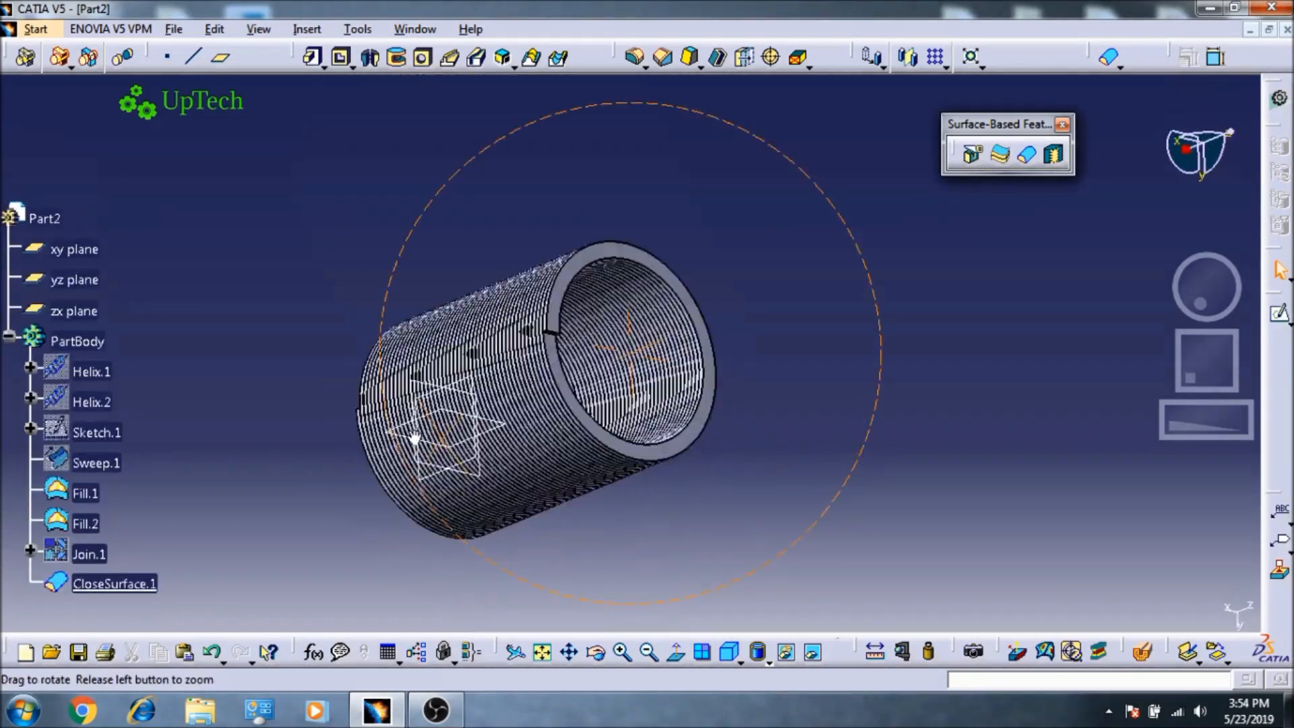
middle_click_drag(415, 438, 837, 450)
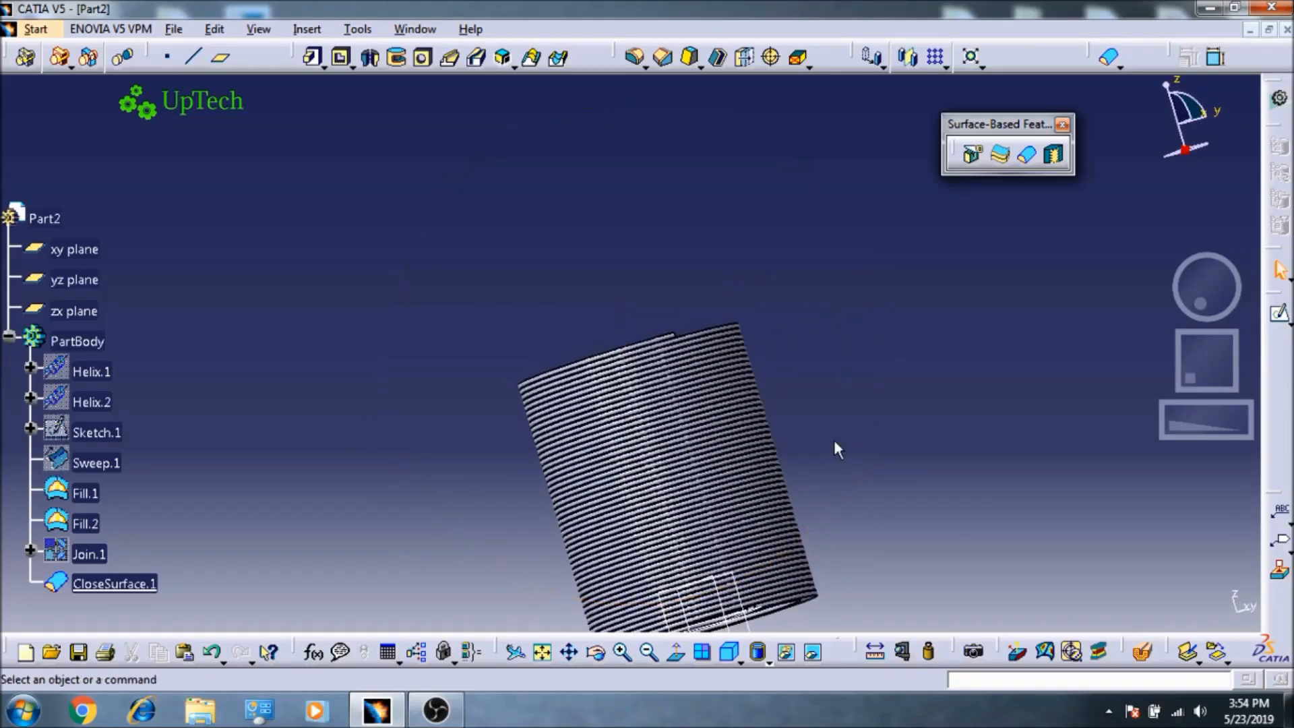
middle_click_drag(760, 555, 724, 472)
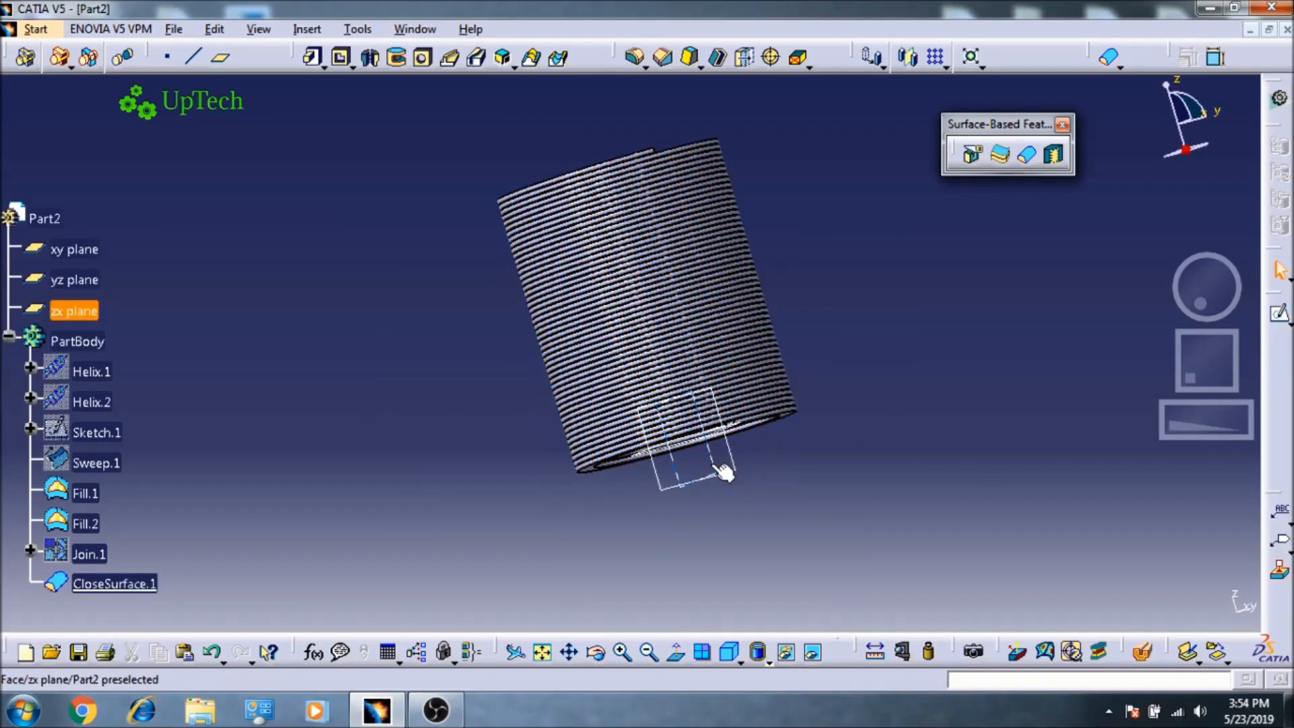
left_click(723, 472)
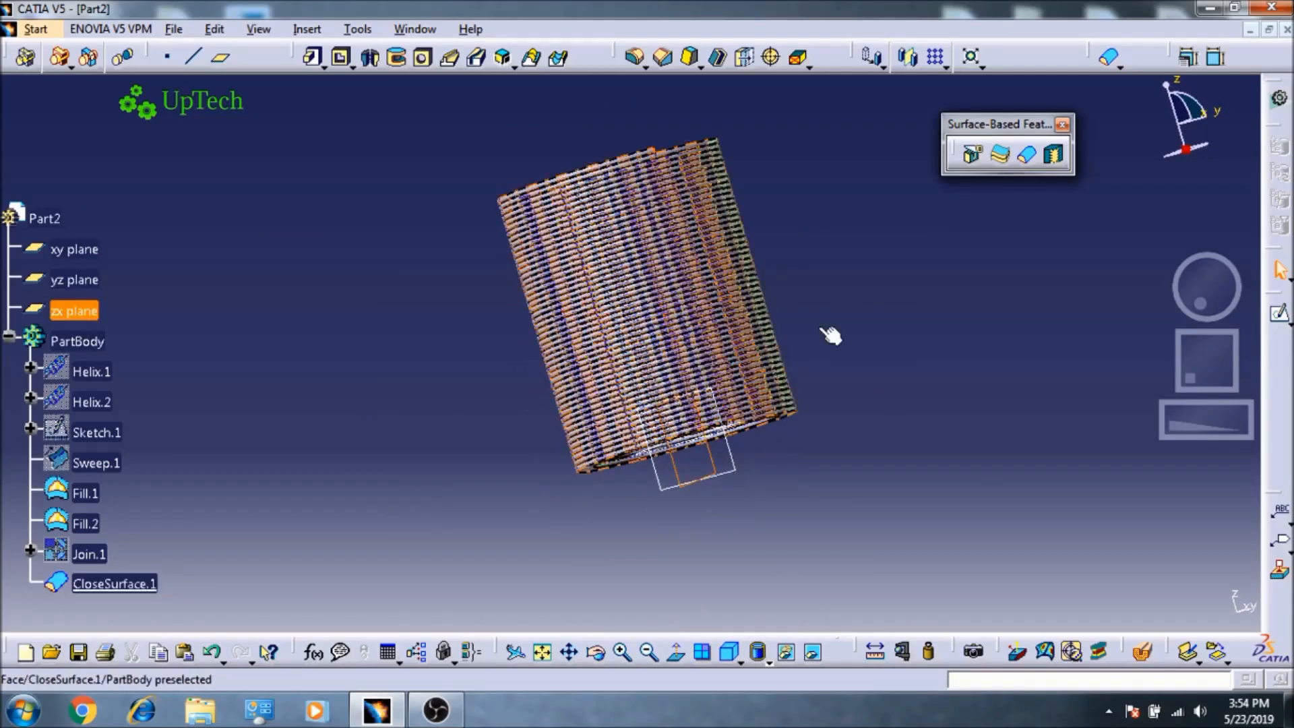
left_click(1276, 317)
left_click(579, 104)
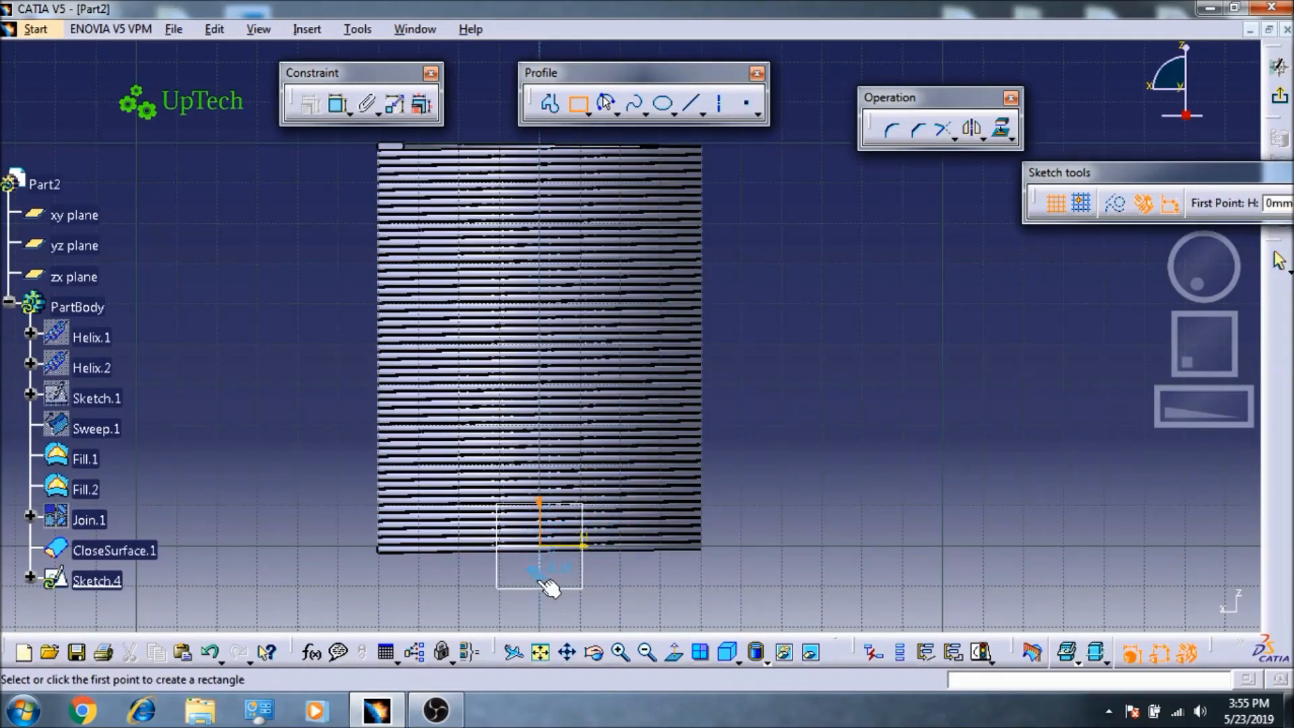
left_click(539, 546)
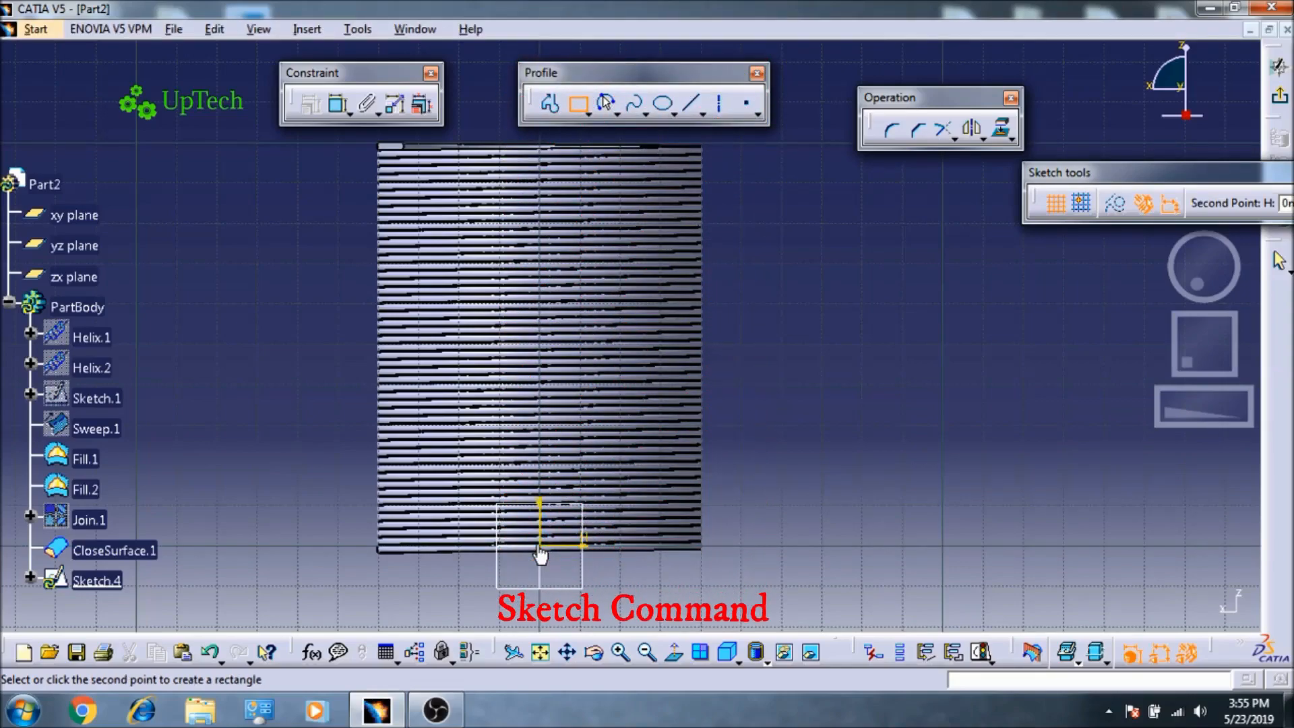
left_click(780, 147)
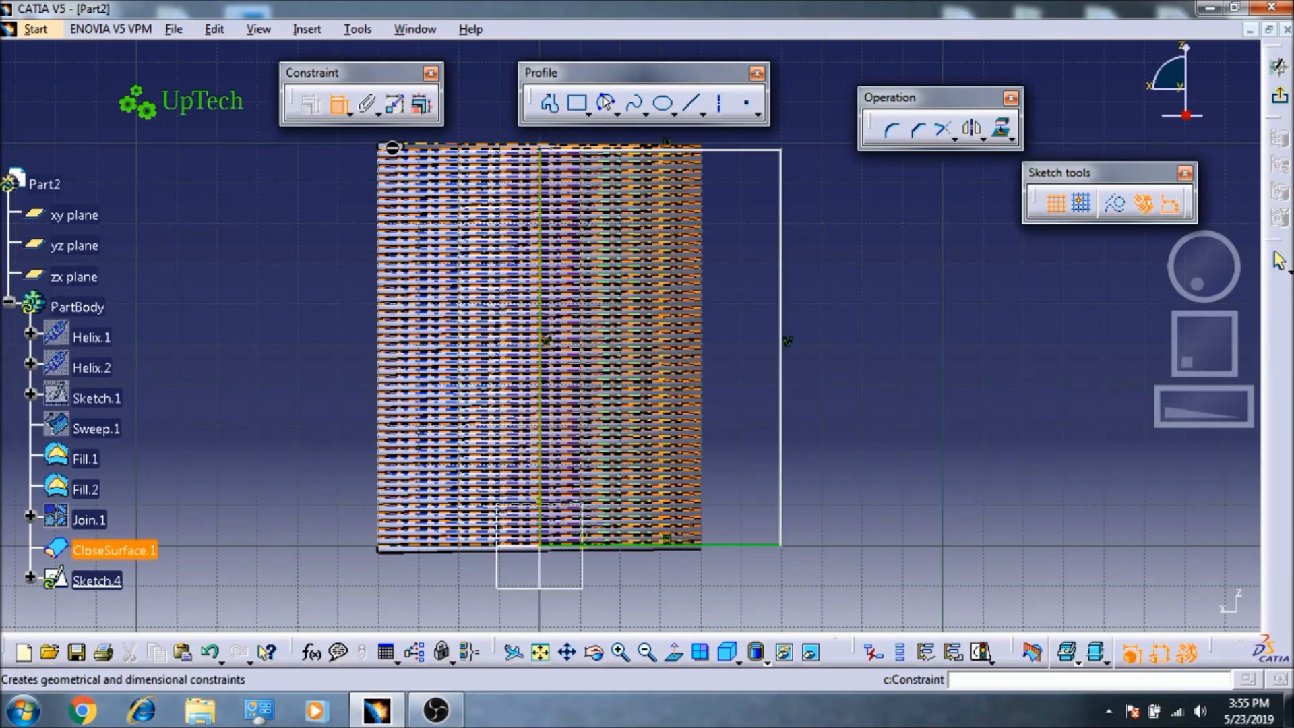
Step: Make the rectangle's upper line coincident with the lower edge of the coil's top end face and finish the sketch
middle_click_drag(357, 213, 369, 170, "ctrl")
middle_click_drag(498, 354, 656, 590)
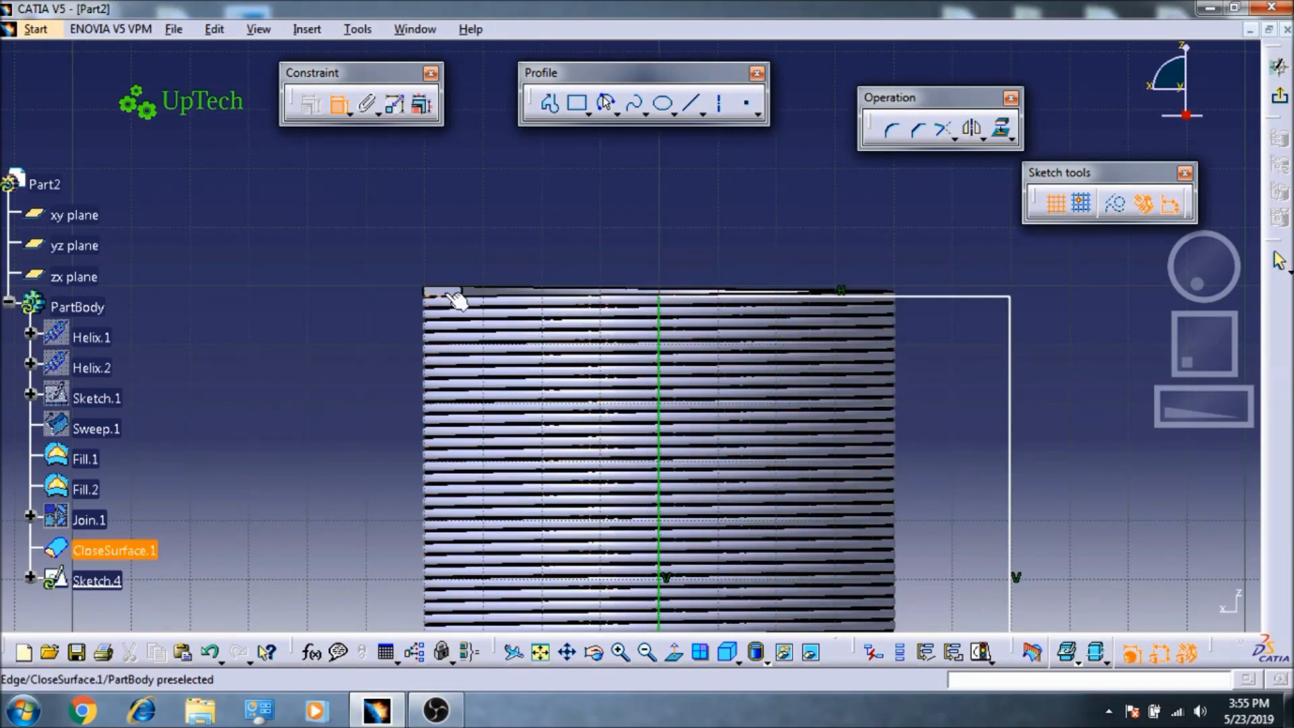
left_click(930, 297)
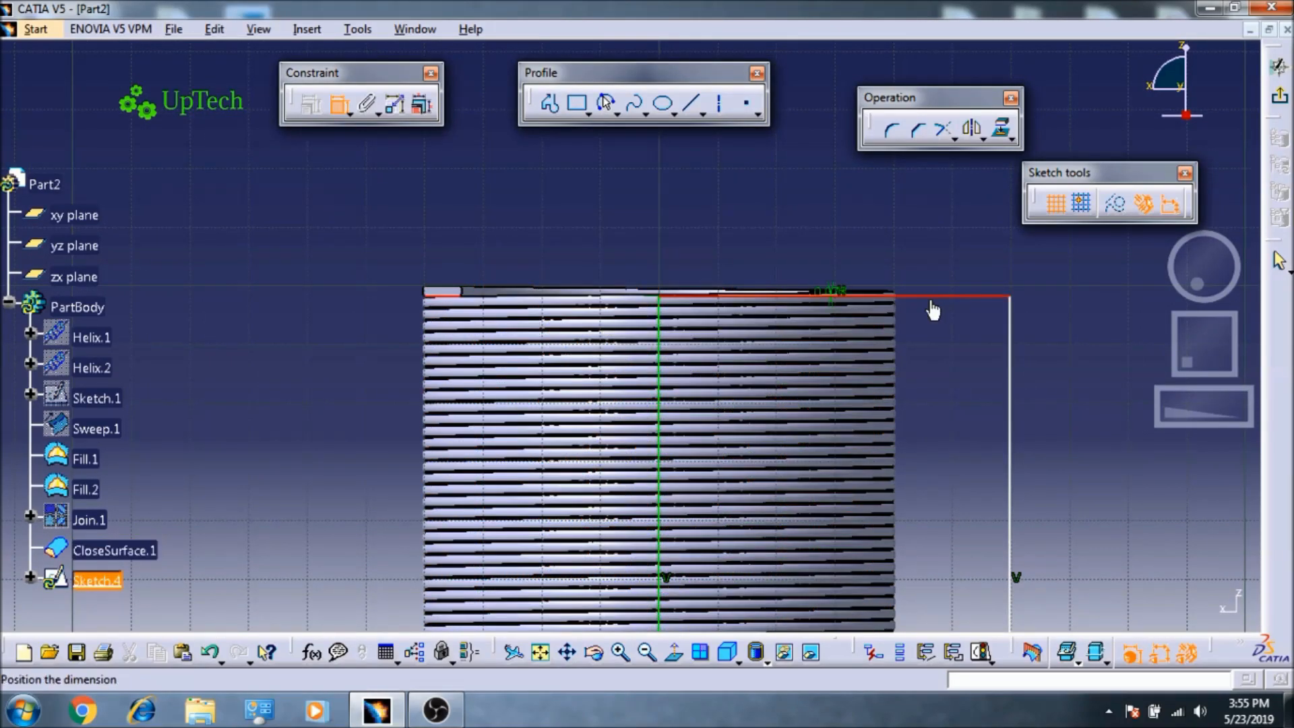
right_click(750, 209)
left_click(824, 353)
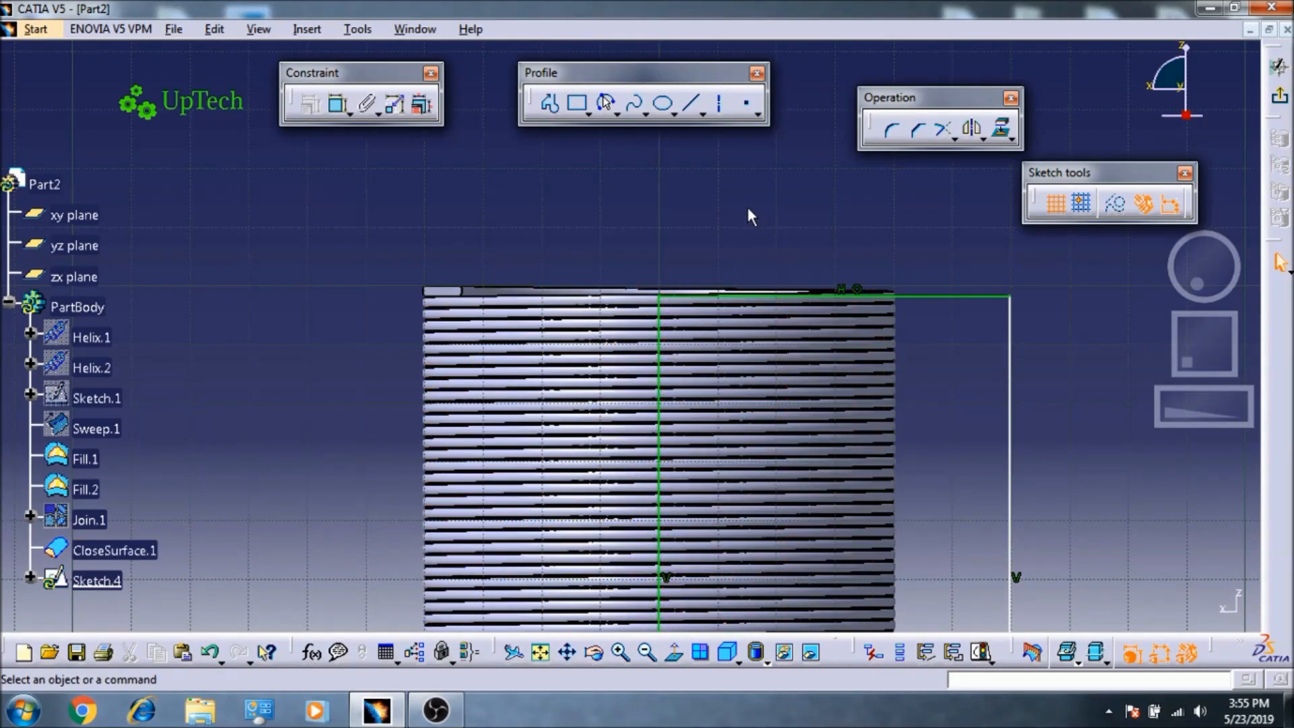
middle_click_drag(747, 209, 751, 370)
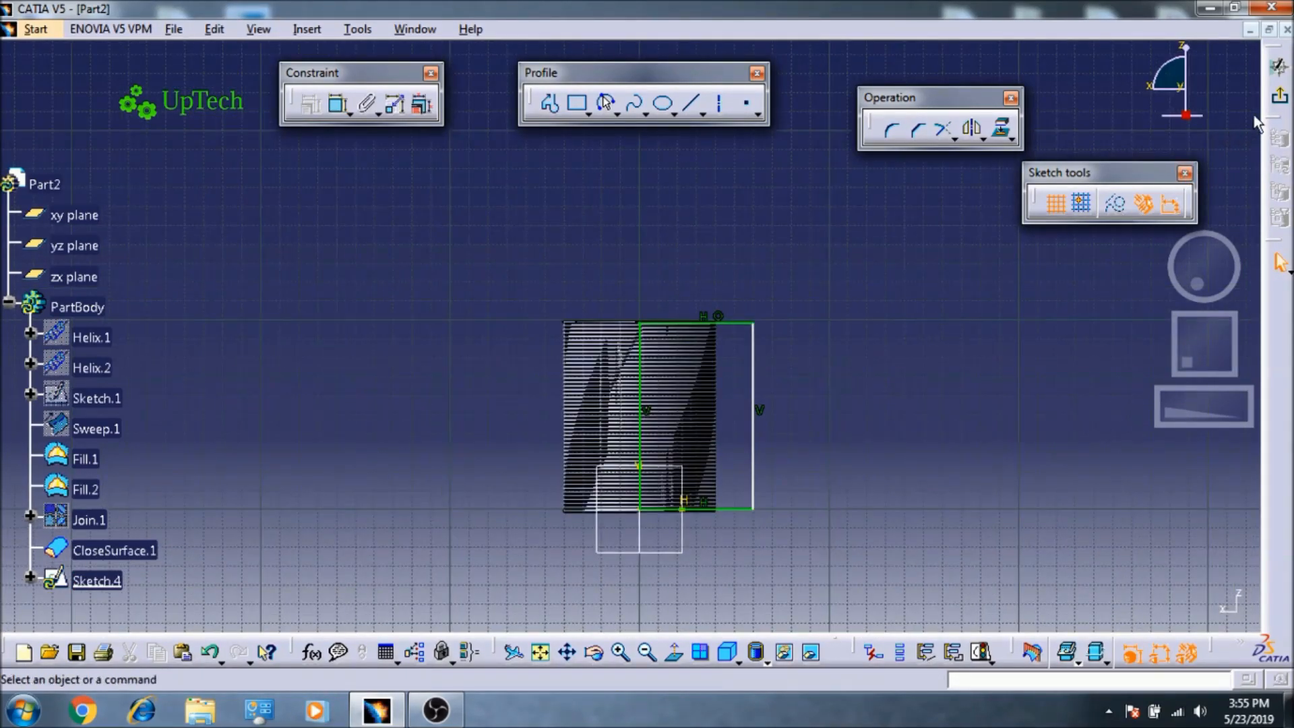
left_click(1279, 65)
Step: Cut the coil with a 360deg Groove of the rectangle sketch about its vertical line on the centre axis, with the side reversed
middle_click_drag(463, 379, 998, 347)
middle_click_drag(568, 232, 775, 350)
left_click(399, 66)
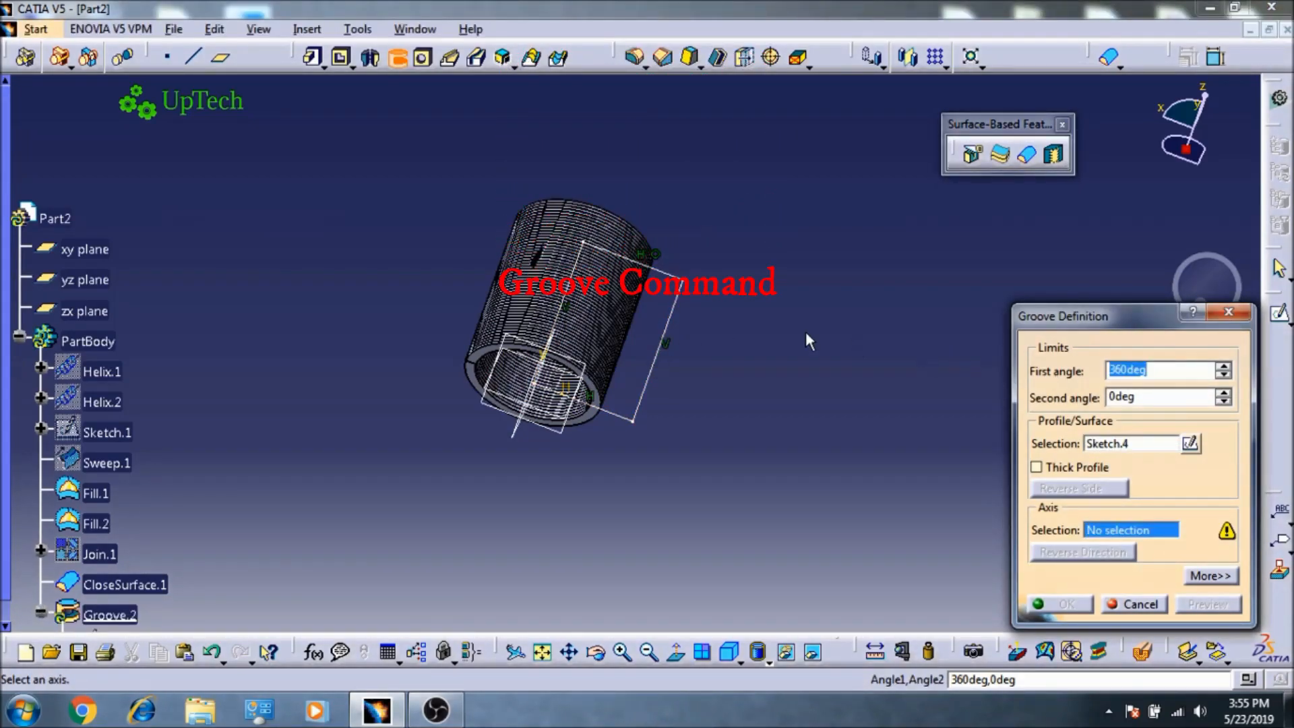
left_click(572, 302)
middle_click_drag(764, 283, 537, 362)
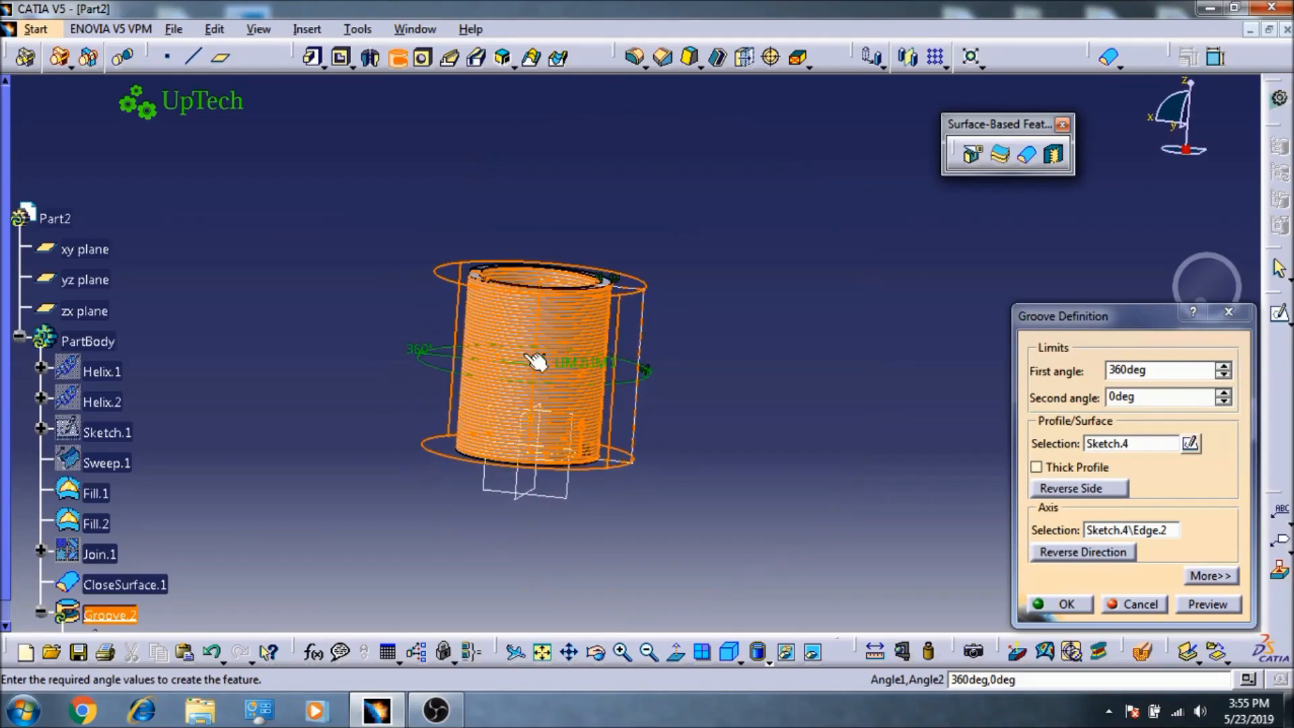
left_click(1064, 491)
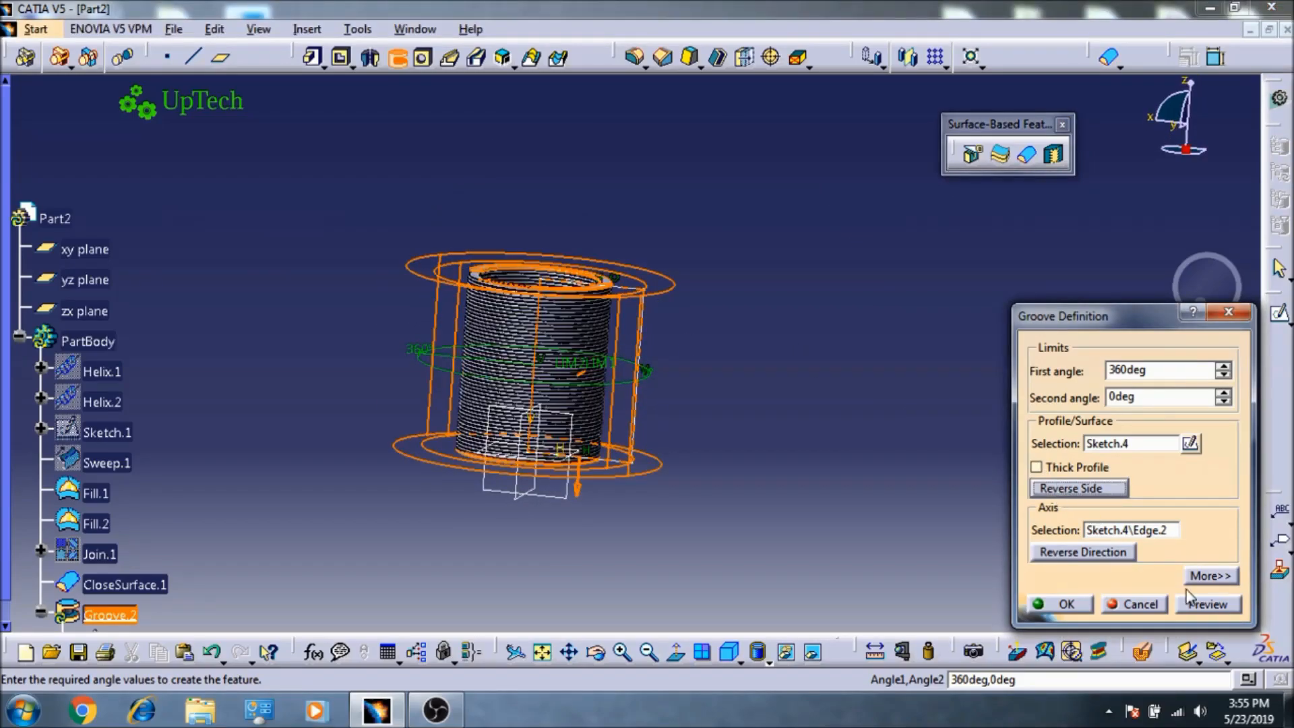
left_click(1067, 604)
Step: Start a sketch on the coil's flat bottom end face and project the face's outer and inner circular edges
middle_click_drag(685, 433, 450, 396)
middle_click_drag(734, 517, 766, 407)
scroll(766, 408, "up", 1)
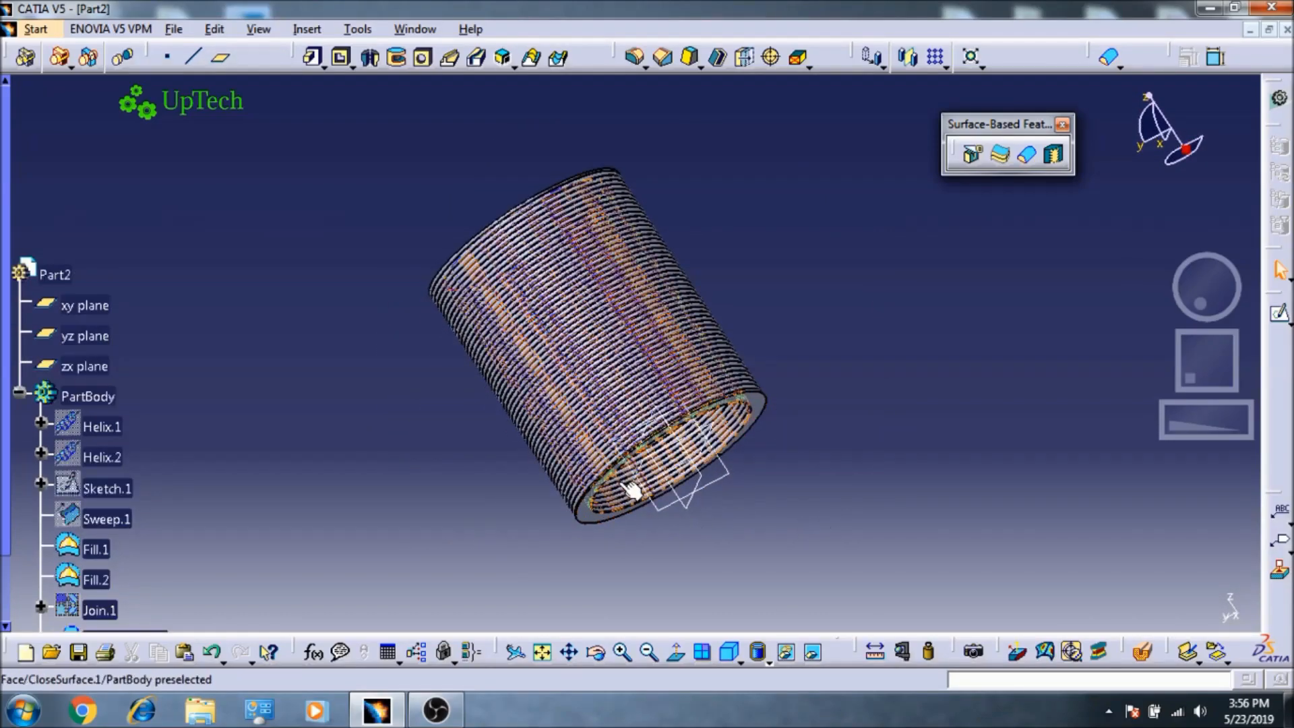
left_click(1283, 316)
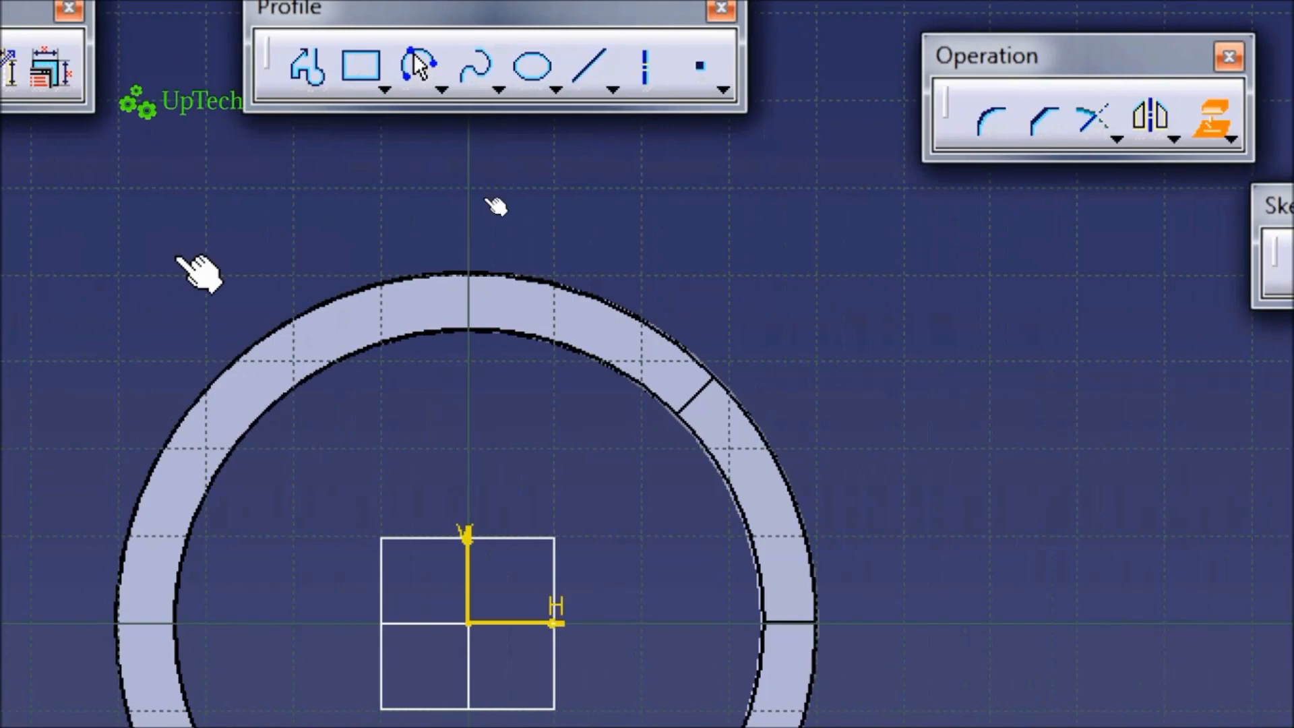
left_click(62, 321)
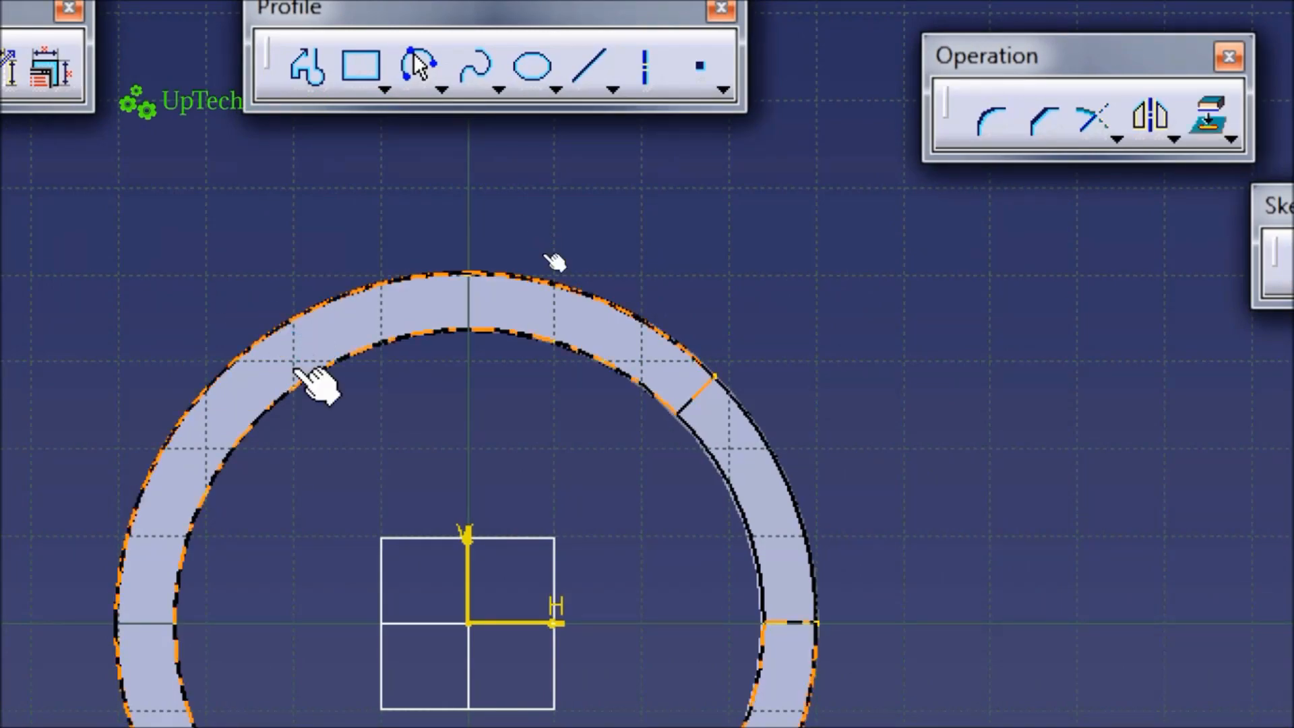
left_click(299, 386)
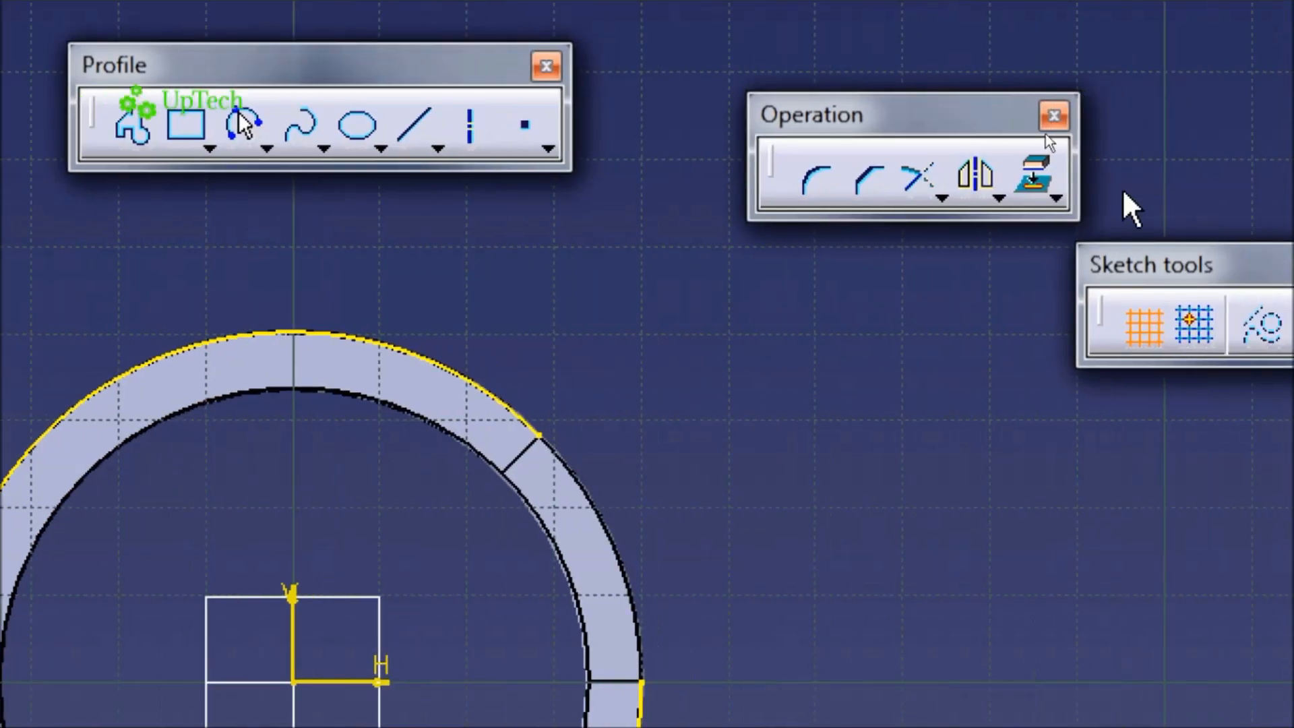
left_click(1017, 183)
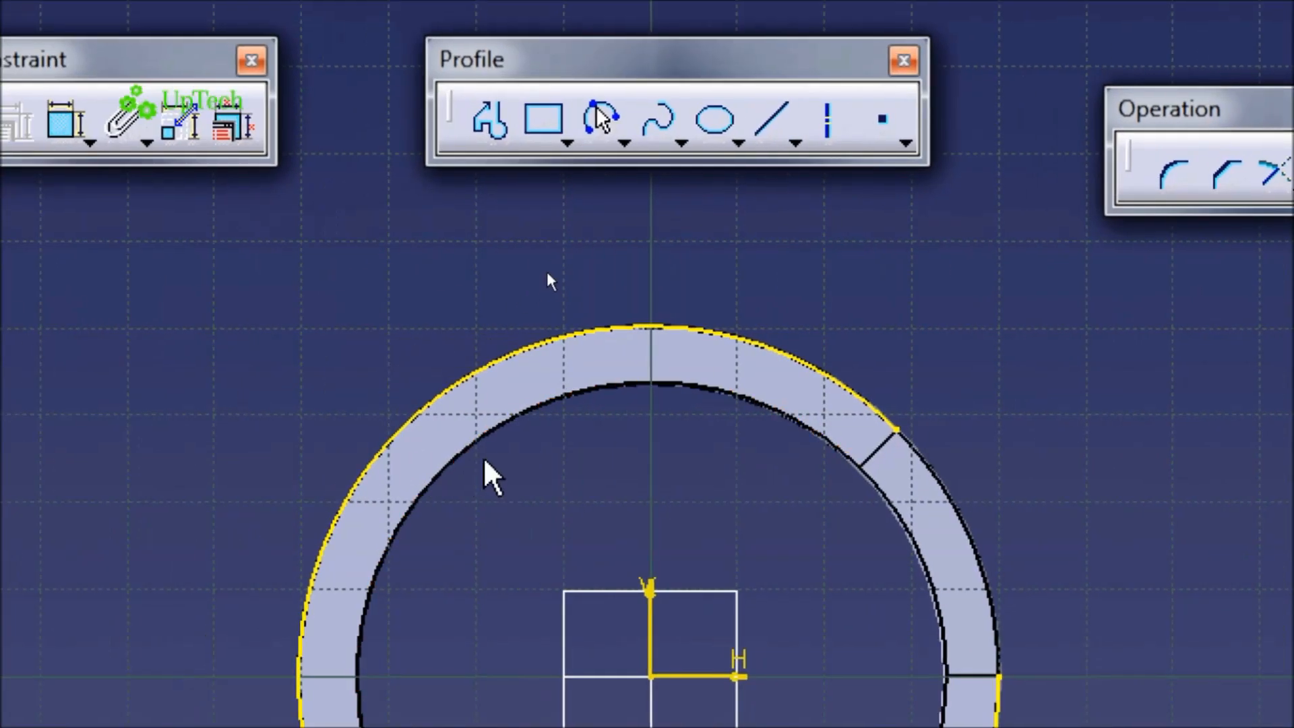
mouse_move(661, 495)
middle_mouse_down()
mouse_move(676, 624)
mouse_move(676, 456)
middle_mouse_up()
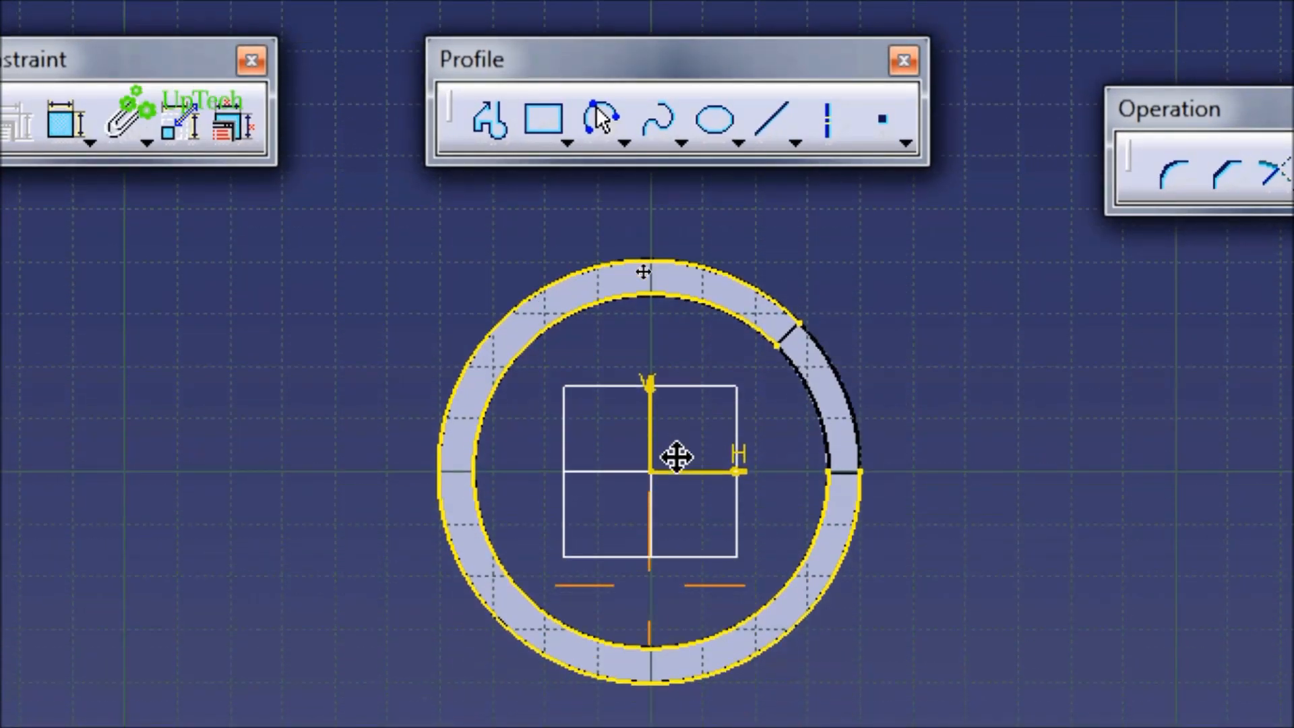
Step: Close the gaps in both projected rings with inner and outer arcs centred on the origin, and finish the sketch
left_click(624, 143)
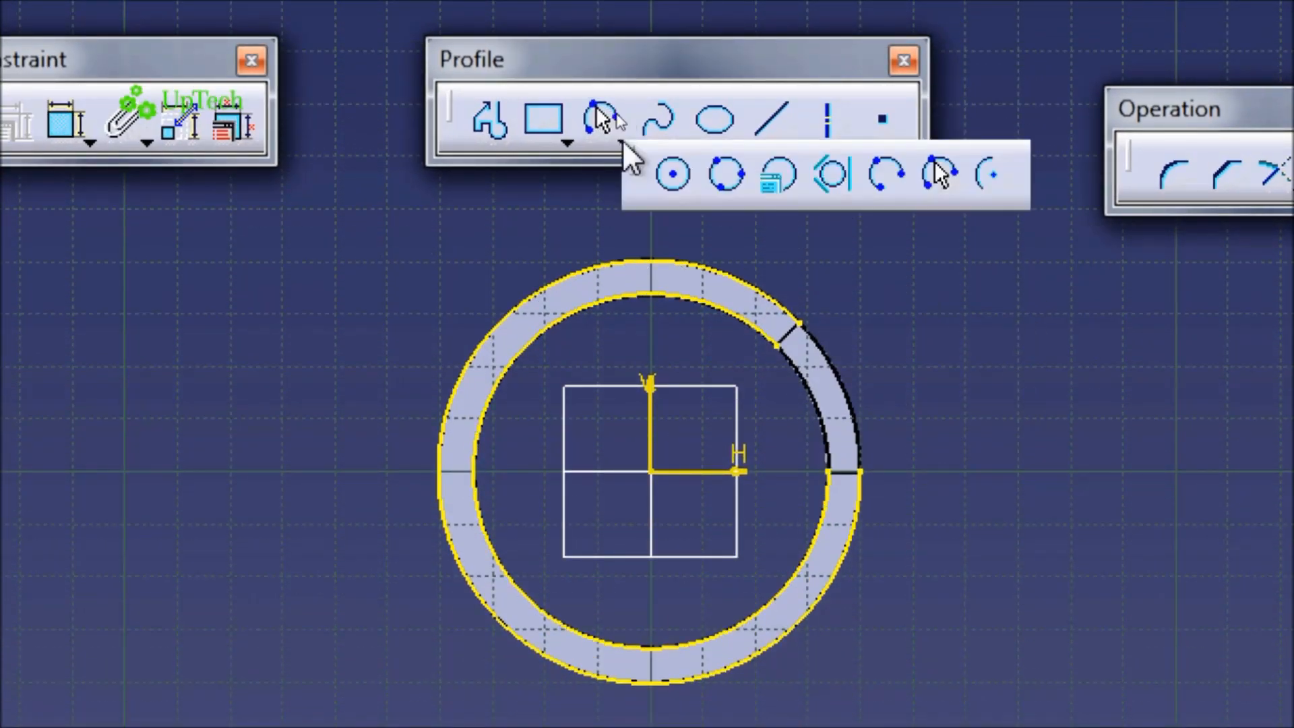
left_click(995, 178)
left_click(651, 471)
left_click(776, 347)
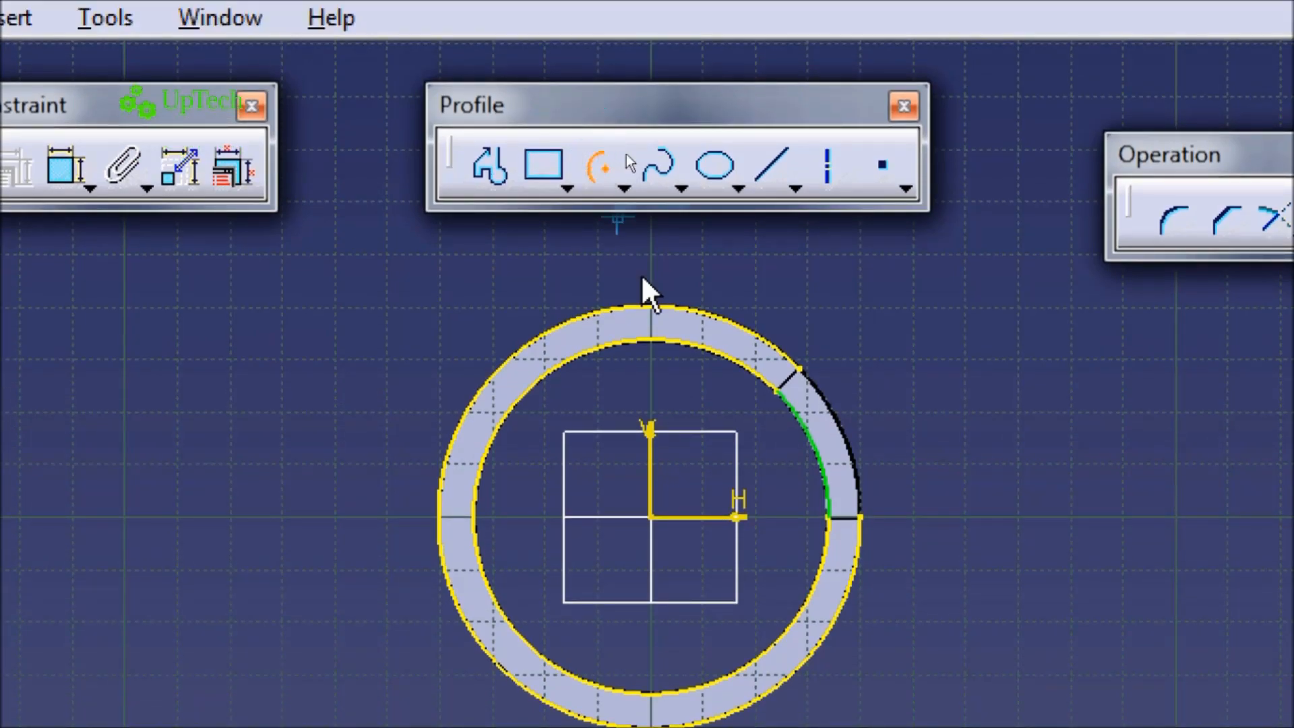
left_click(651, 517)
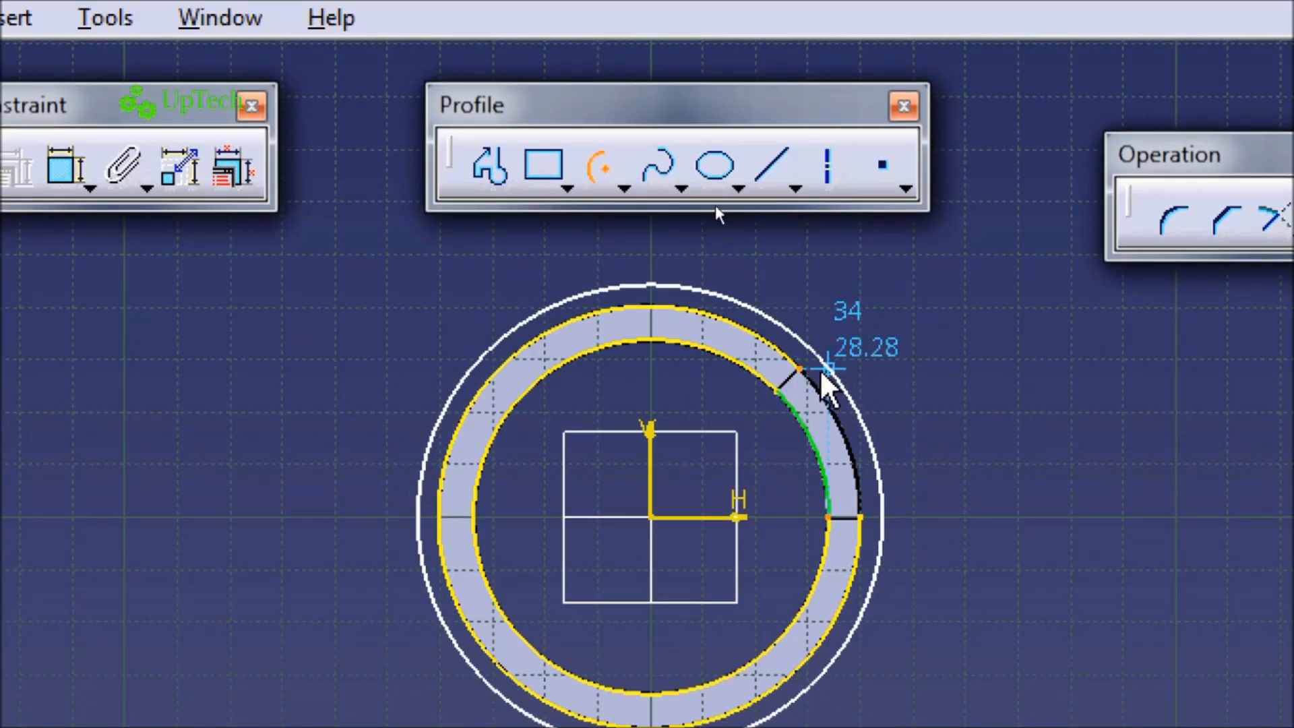
left_click(870, 529)
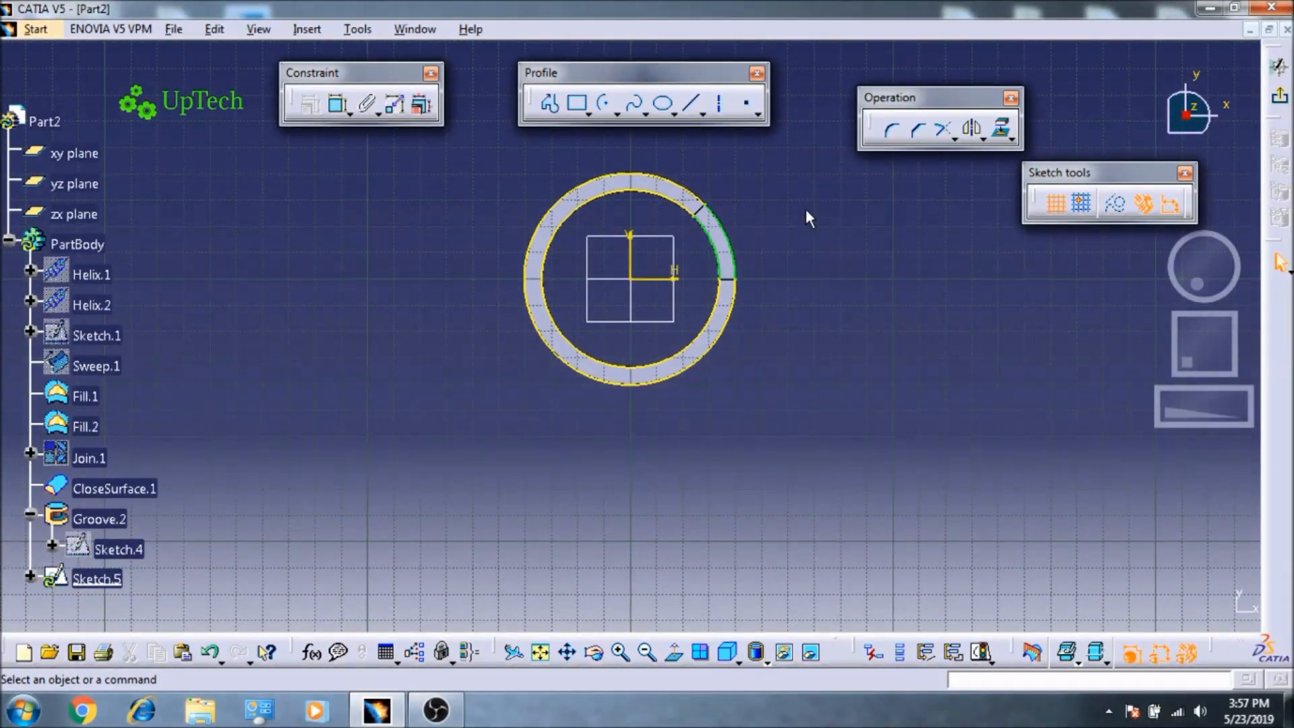
middle_click_drag(1002, 377, 880, 604)
middle_click_drag(745, 322, 730, 440)
left_click(1277, 66)
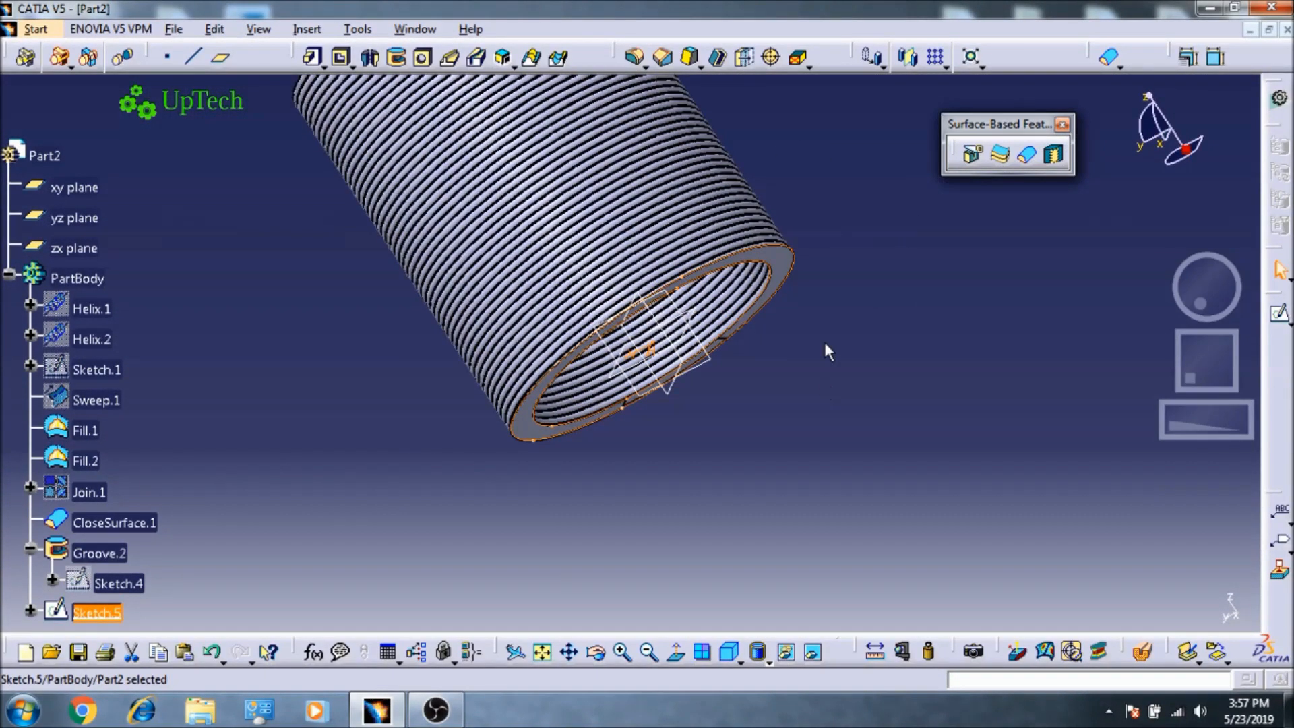
Step: Pad the bottom ring sketch 3 mm in the reversed direction, away from the coil
left_click(312, 57)
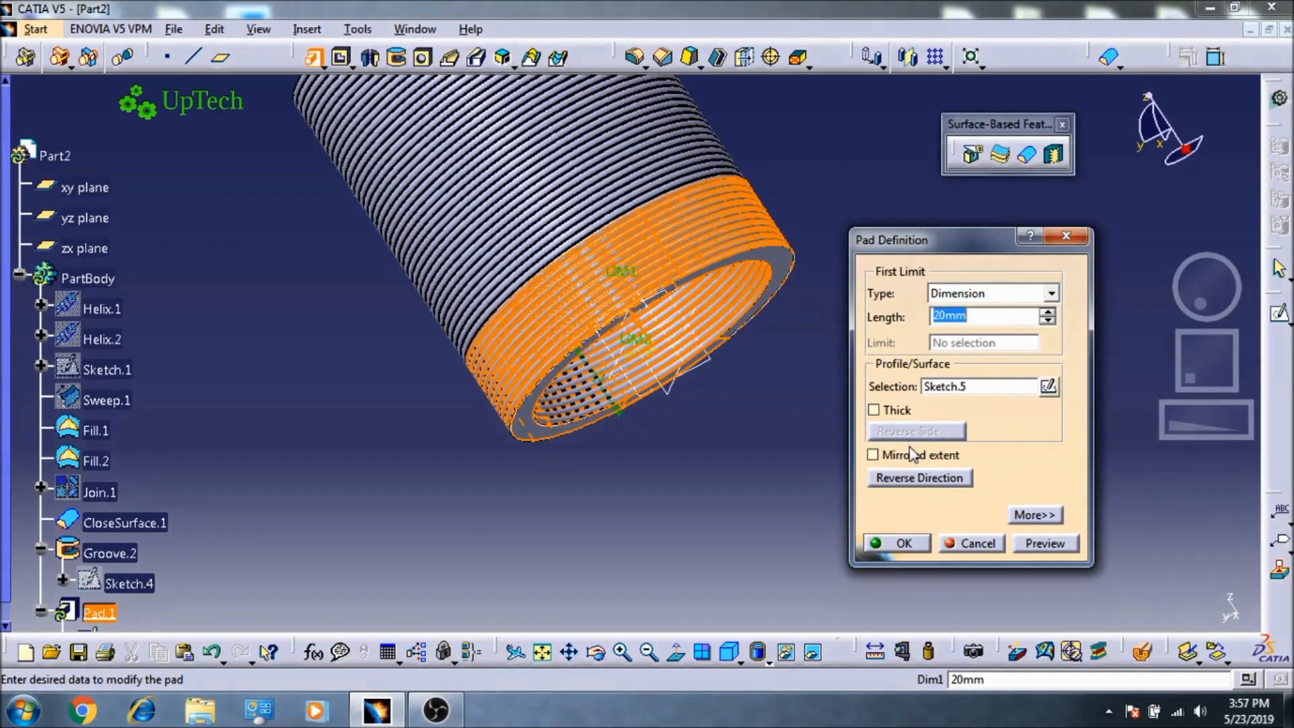
left_click(918, 478)
double_click(989, 317)
type("3")
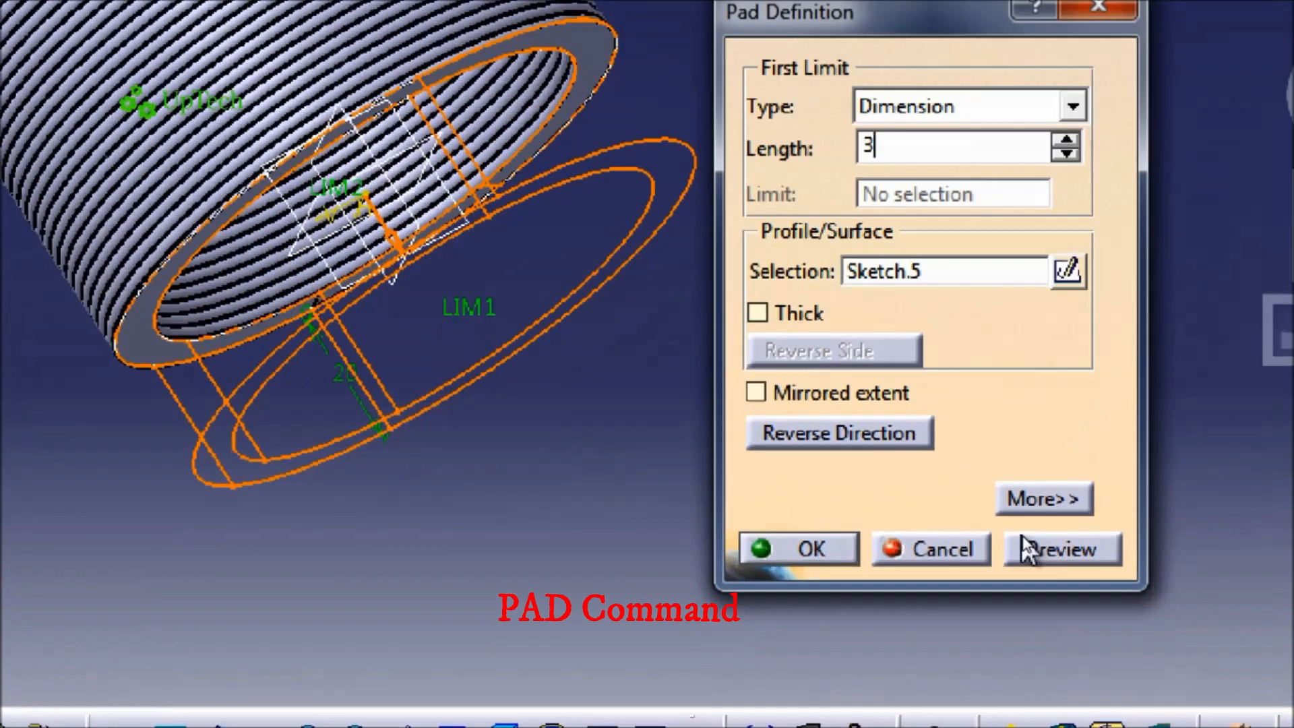
left_click(1028, 549)
middle_click_drag(363, 318, 499, 474)
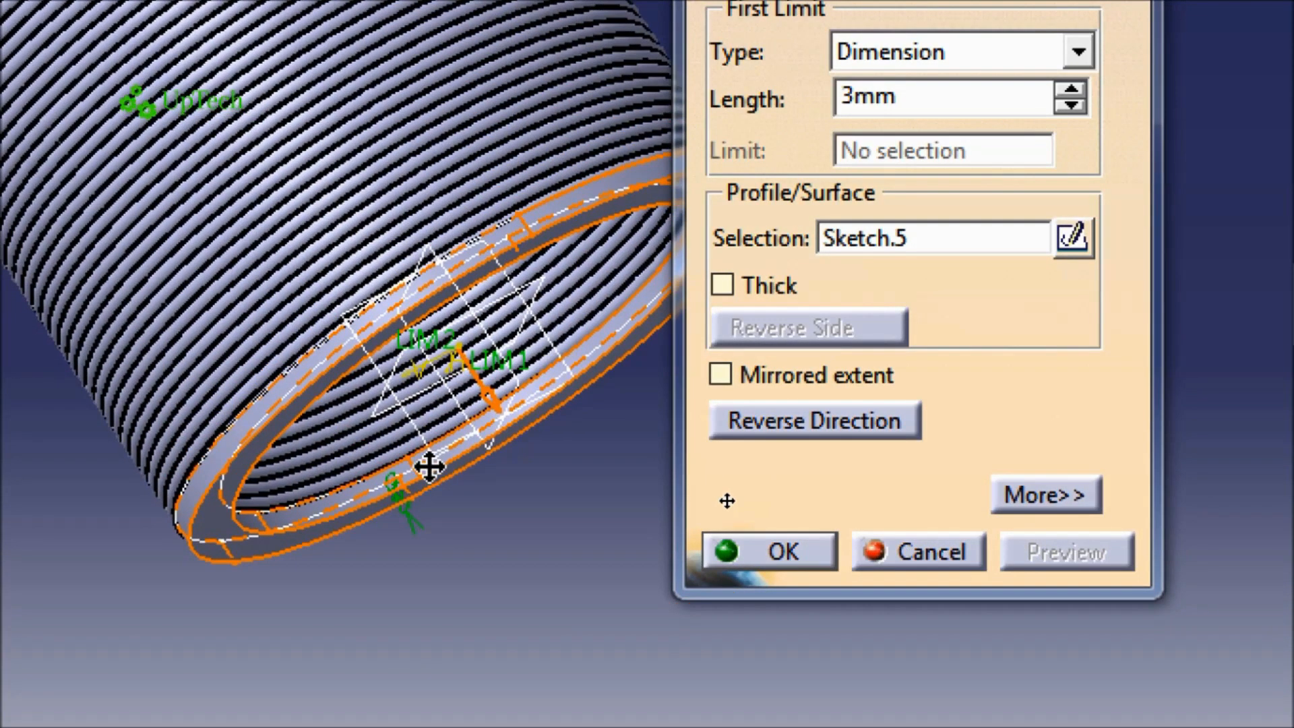
left_click(801, 570)
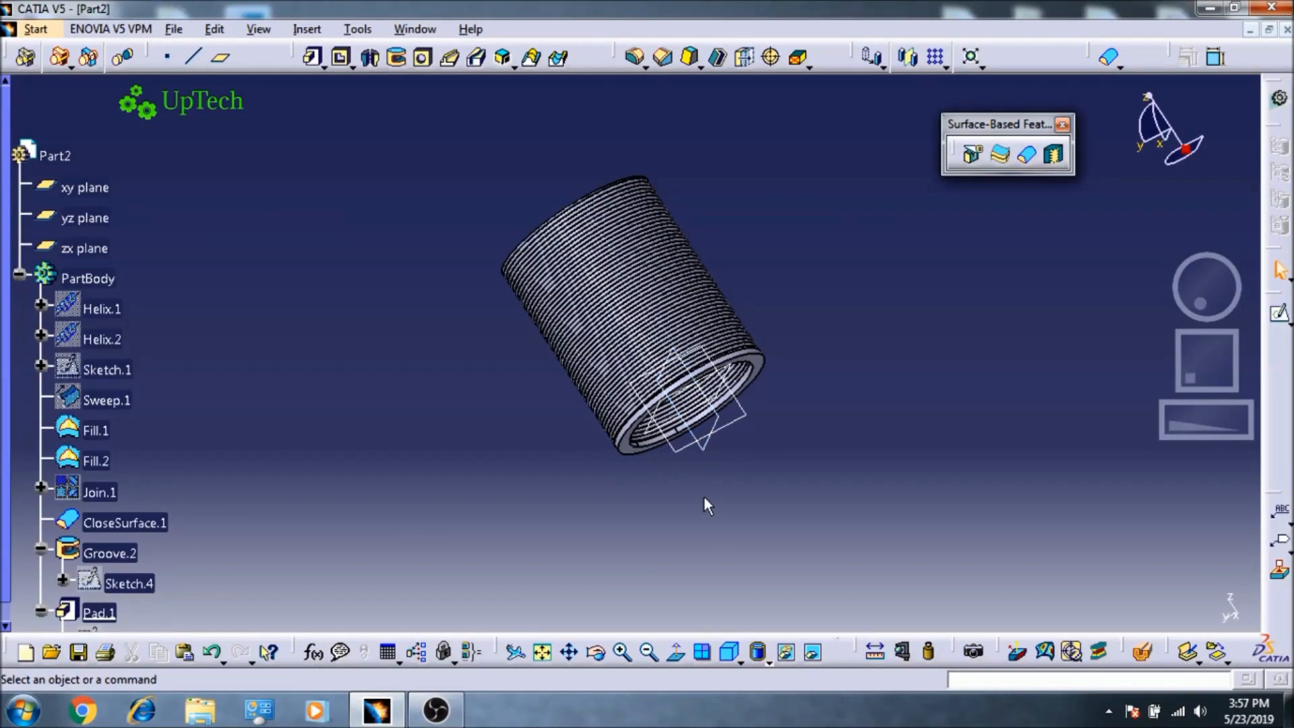
Step: Start a sketch on the coil's flat top end face and project its outer and inner circular edges
middle_click_drag(672, 504, 671, 445)
middle_click_drag(448, 329, 752, 416)
middle_click_drag(806, 264, 828, 339)
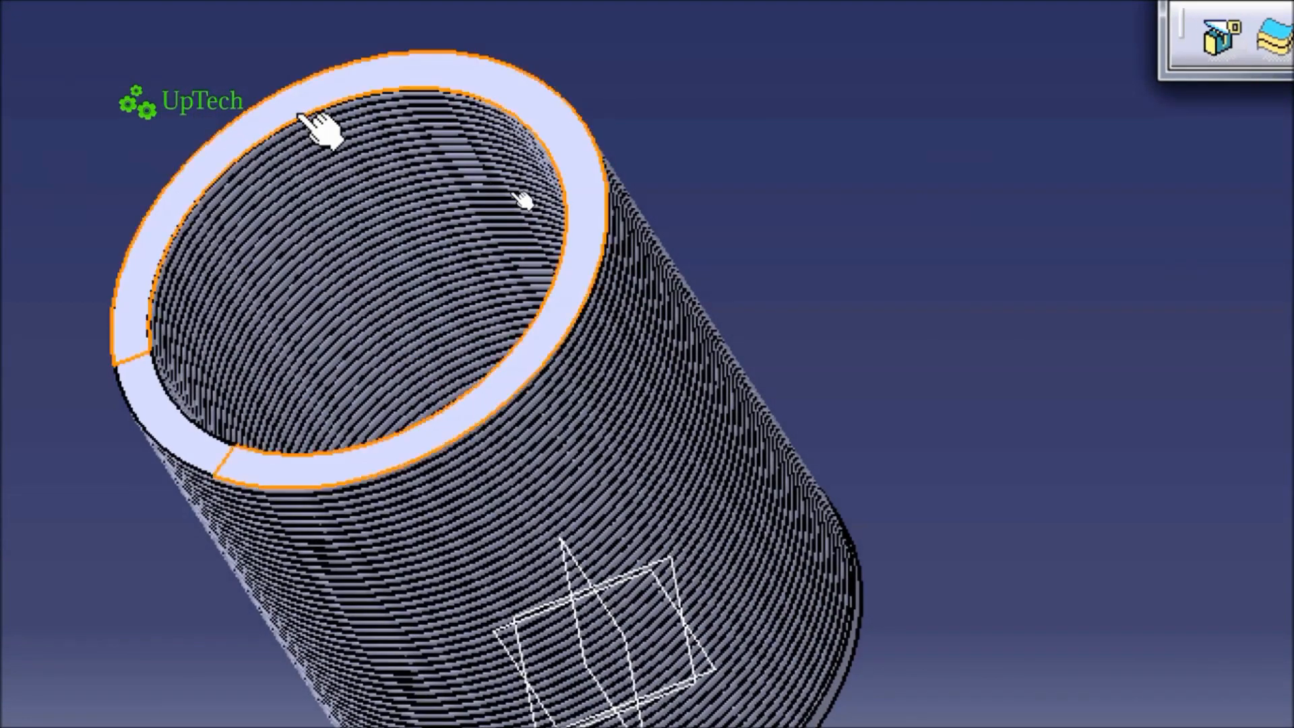
left_click(302, 114)
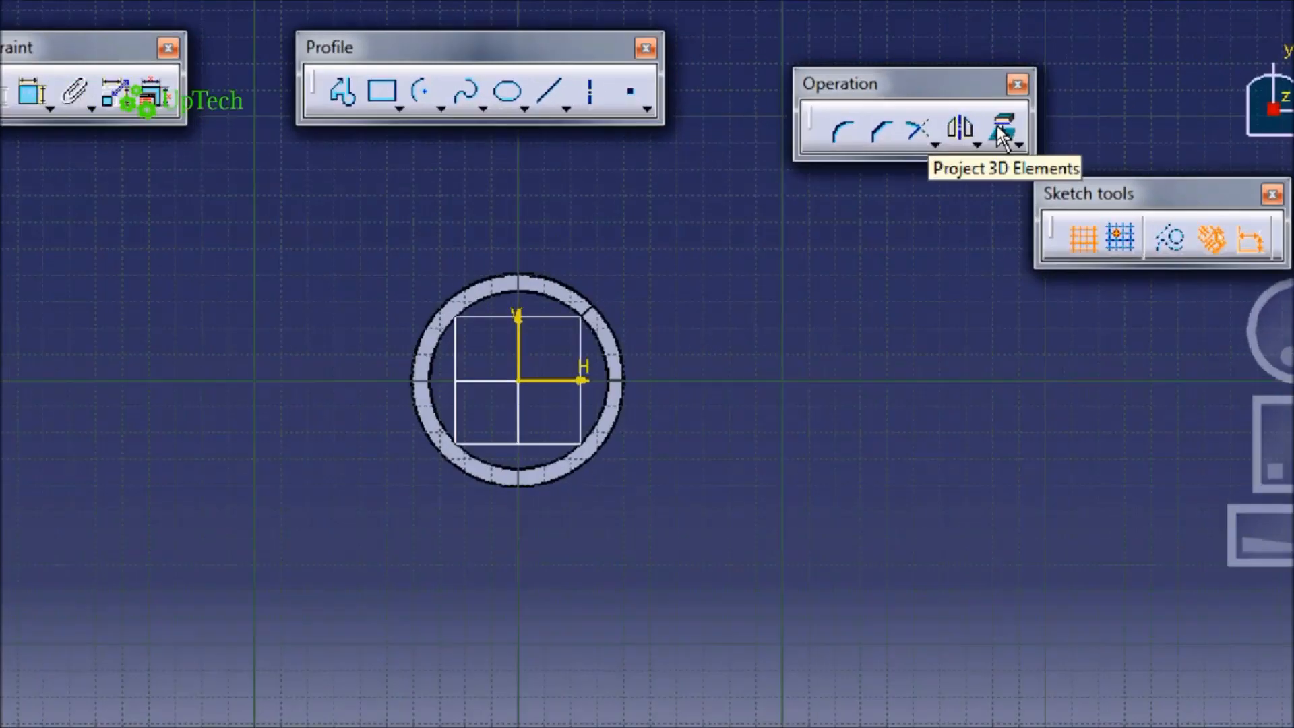
left_click(1003, 129)
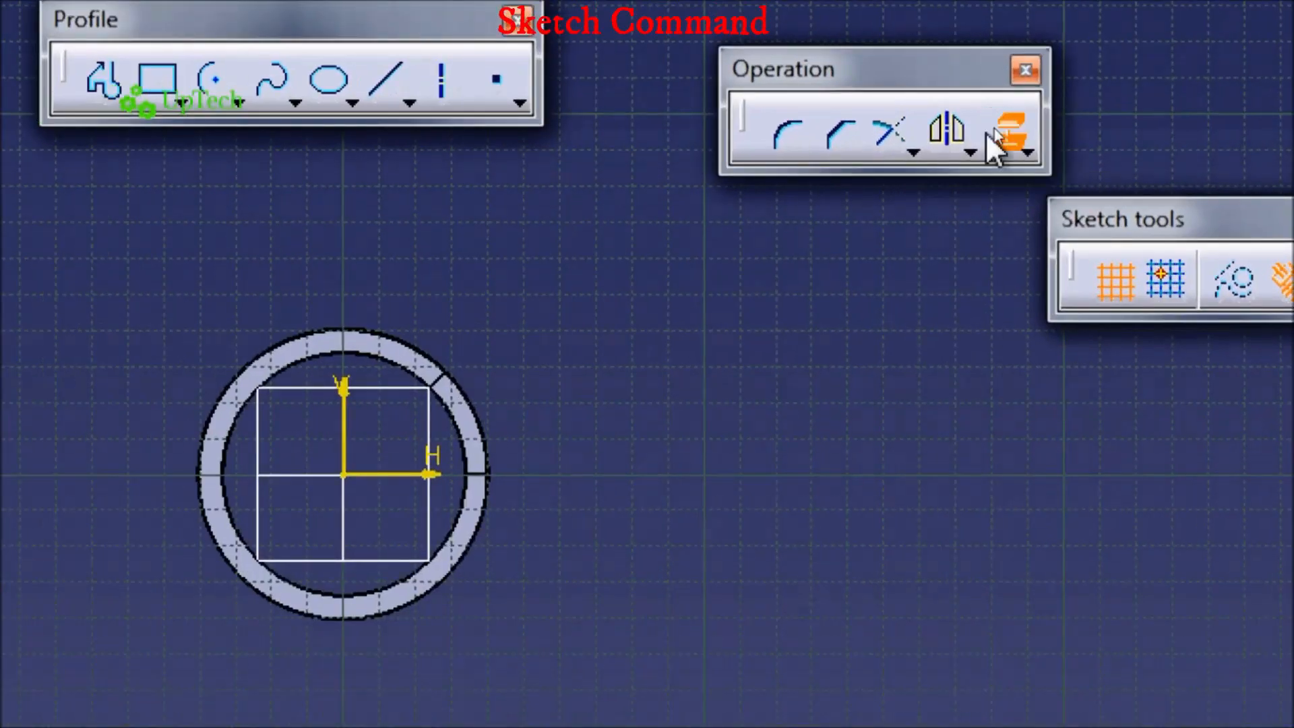
left_click(300, 347)
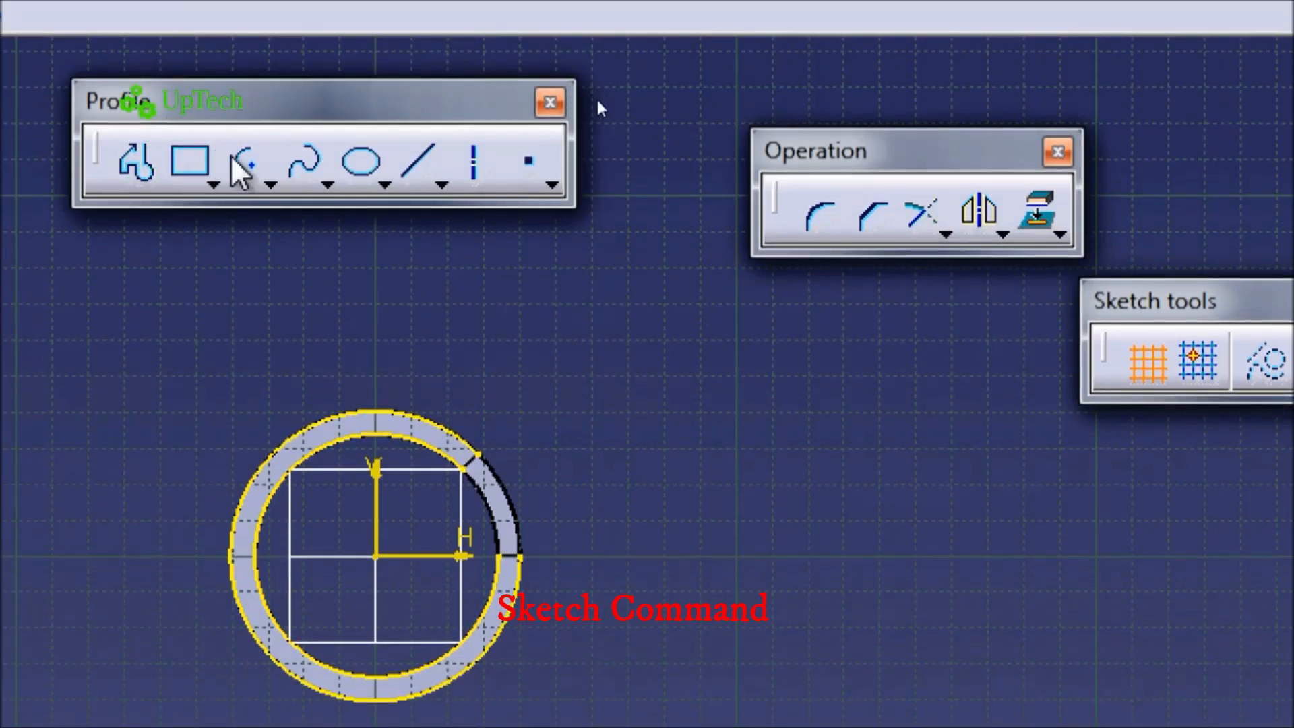
Step: Draw inner and outer arcs centred on the origin to close the gaps in the top face's projected rings
left_click(232, 159)
left_click(378, 558)
left_click(464, 471)
left_click(504, 518)
left_click(376, 494)
left_click(475, 394)
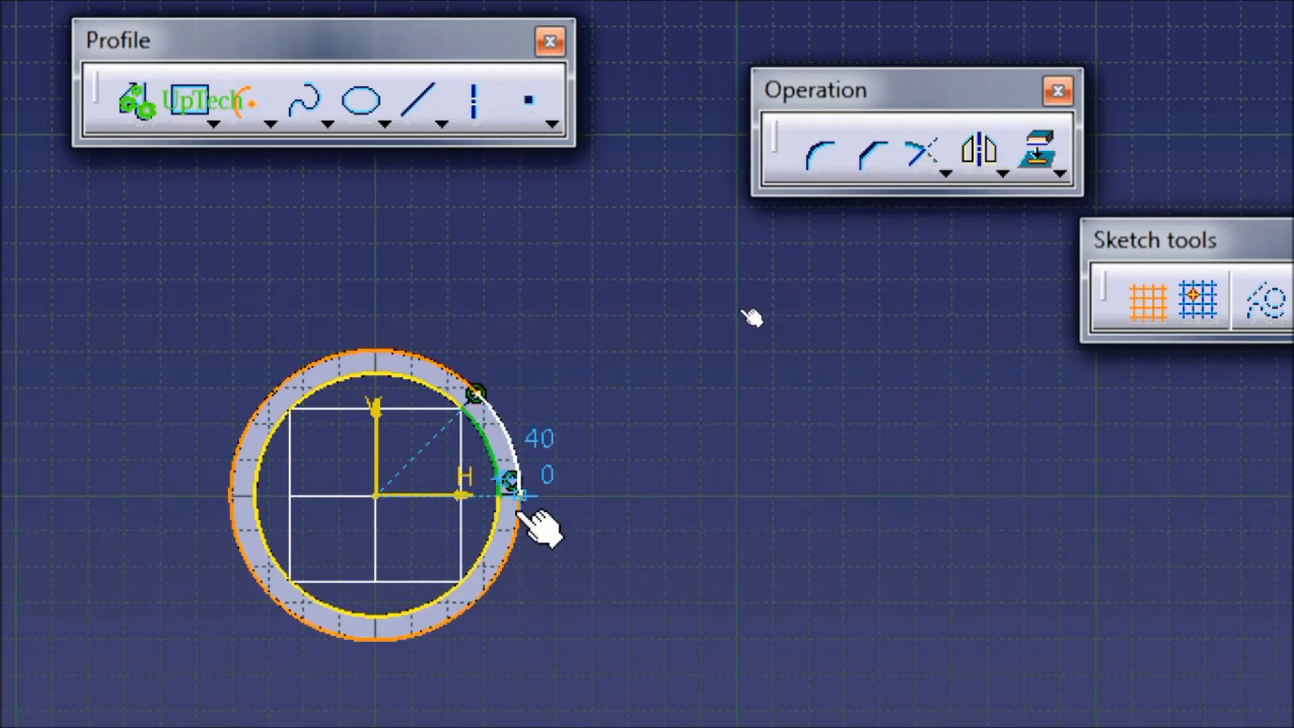
left_click(531, 537)
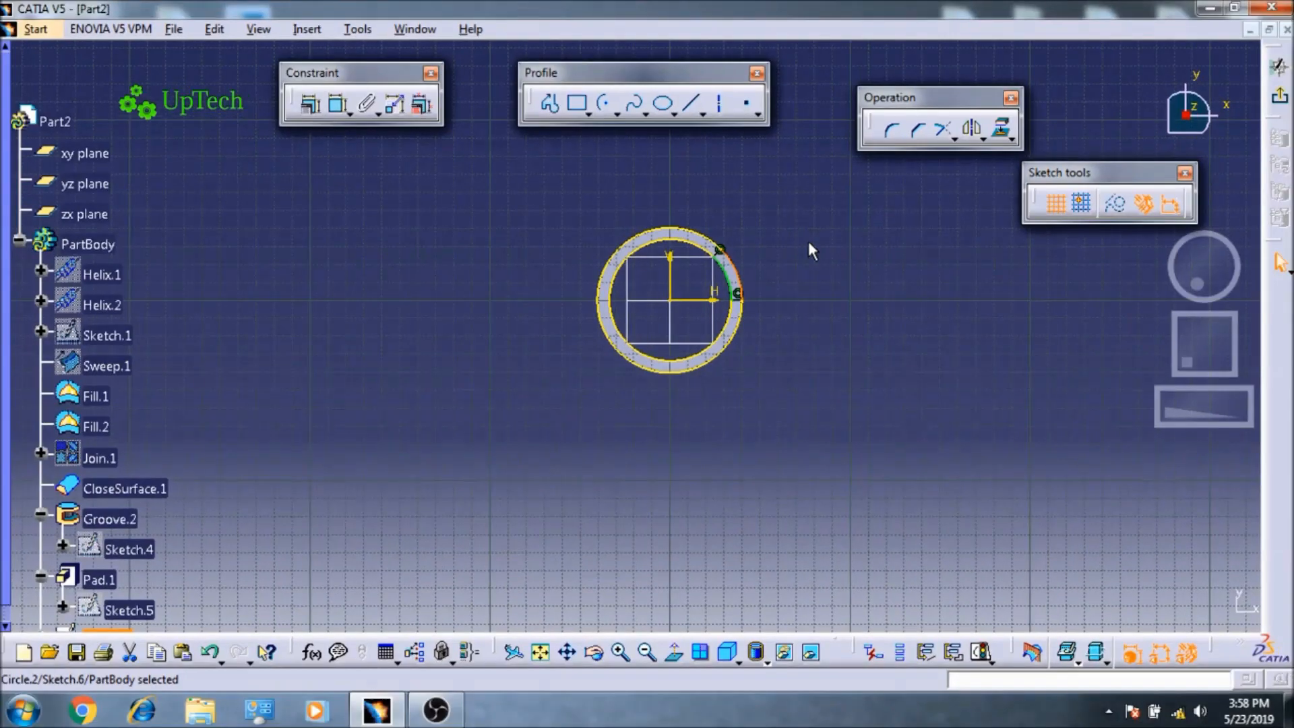
Step: Finish the top ring sketch and pad it 3 mm outward from the coil's end face
left_click(653, 381)
mouse_move(653, 381)
middle_mouse_down()
mouse_move(653, 310)
mouse_move(640, 472)
middle_mouse_up()
left_click(1280, 98)
middle_click_drag(775, 280, 514, 217)
left_click(313, 58)
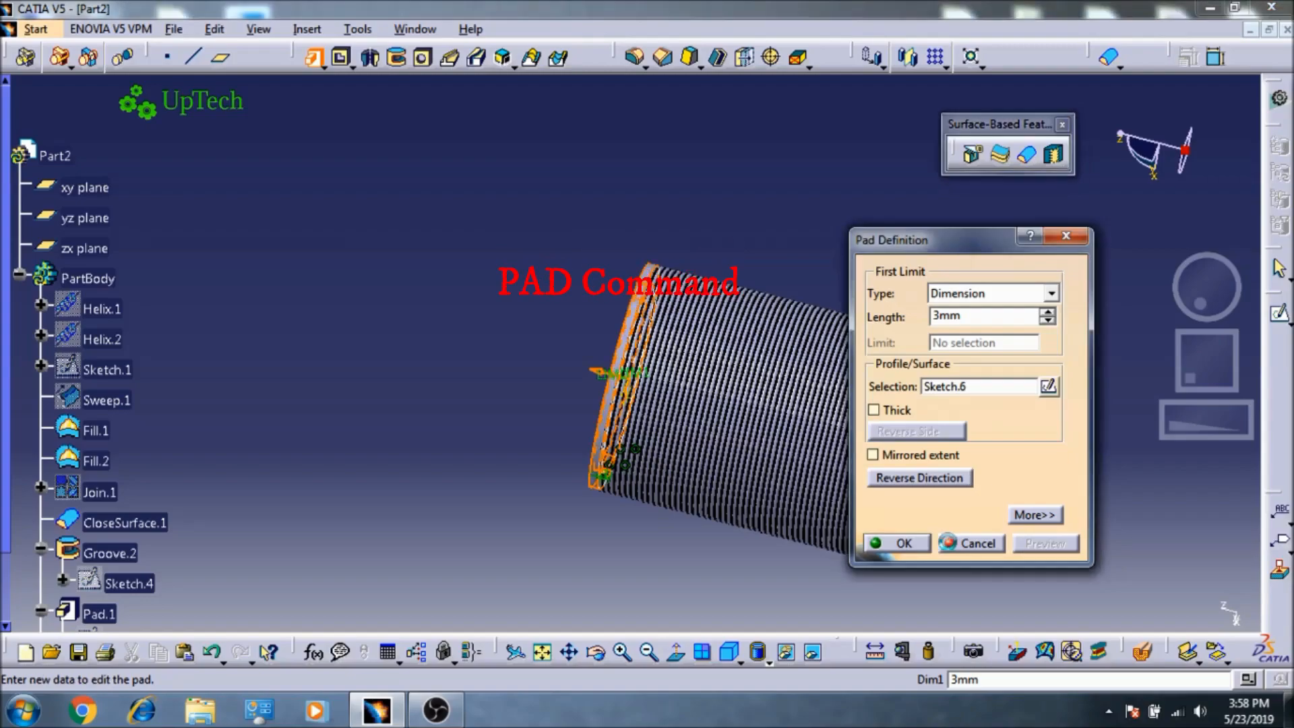
left_click(899, 543)
Step: Cut through the spring with Dynamic Sectioning, examine its coils and end ring in section, and turn the sectioning off
middle_click_drag(581, 377, 714, 497)
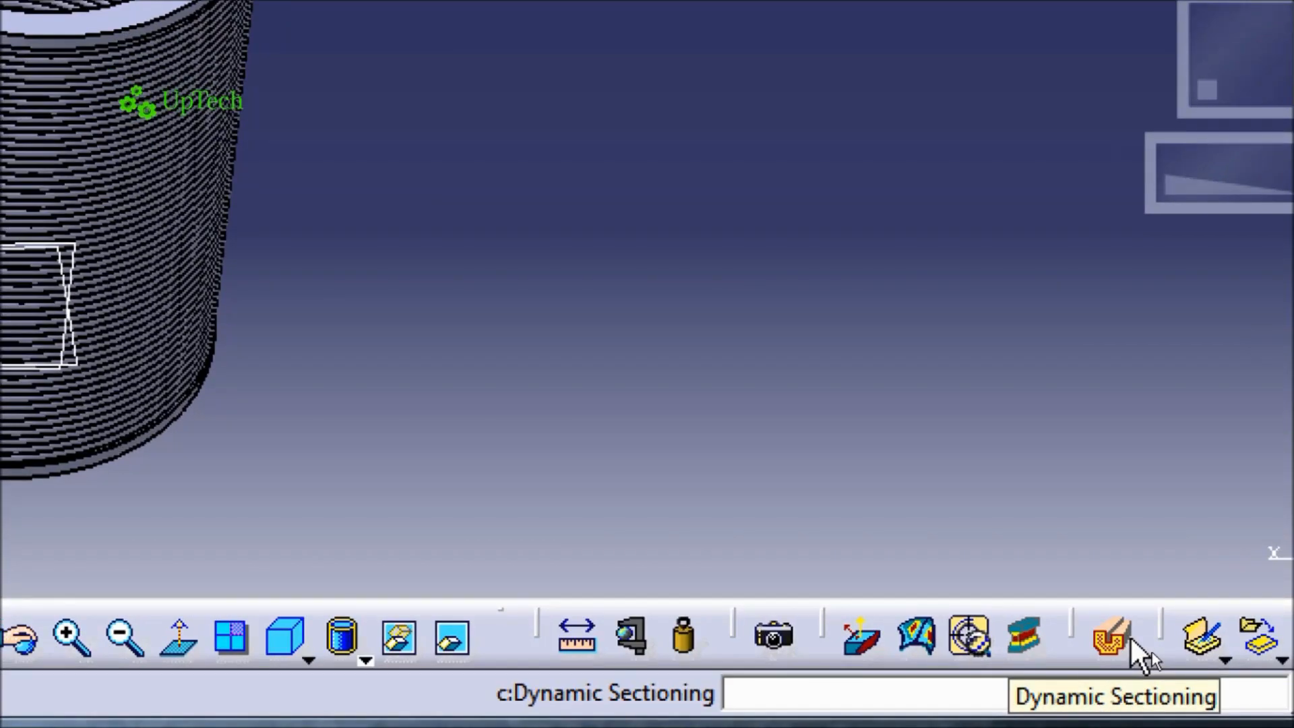
left_click(1146, 654)
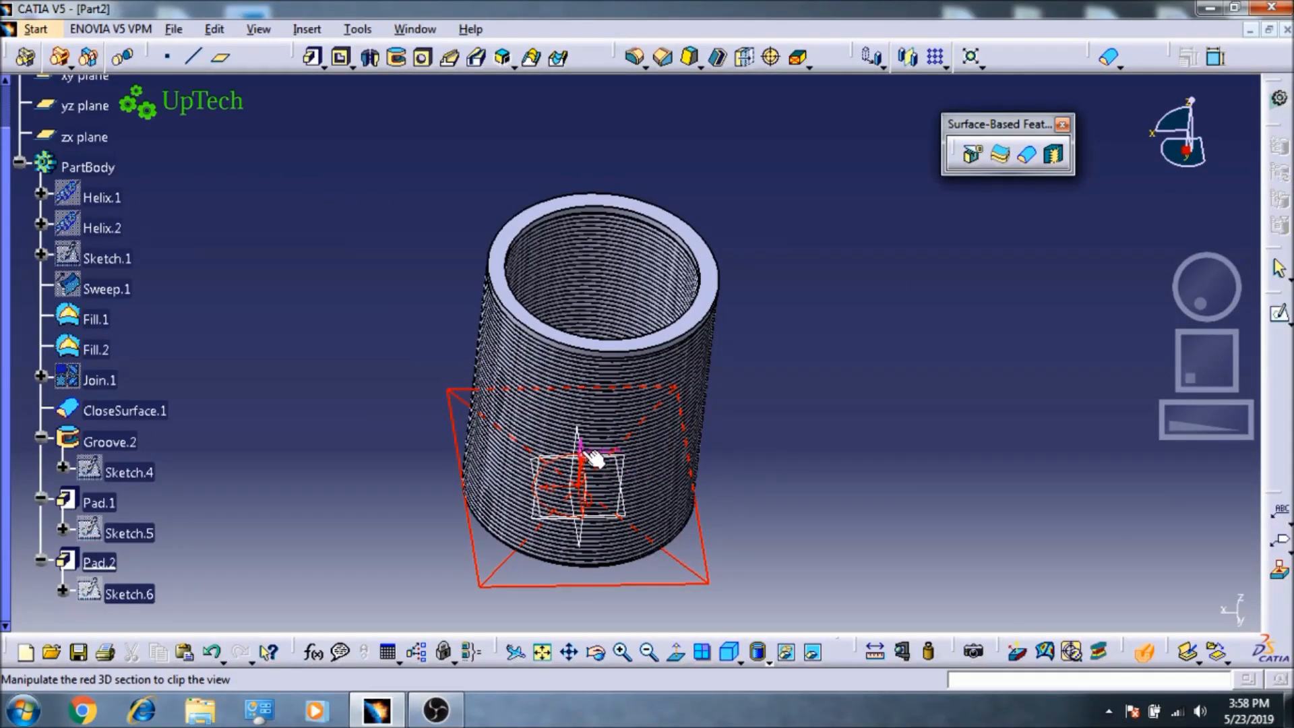
left_click(591, 455)
middle_click_drag(492, 413, 800, 386)
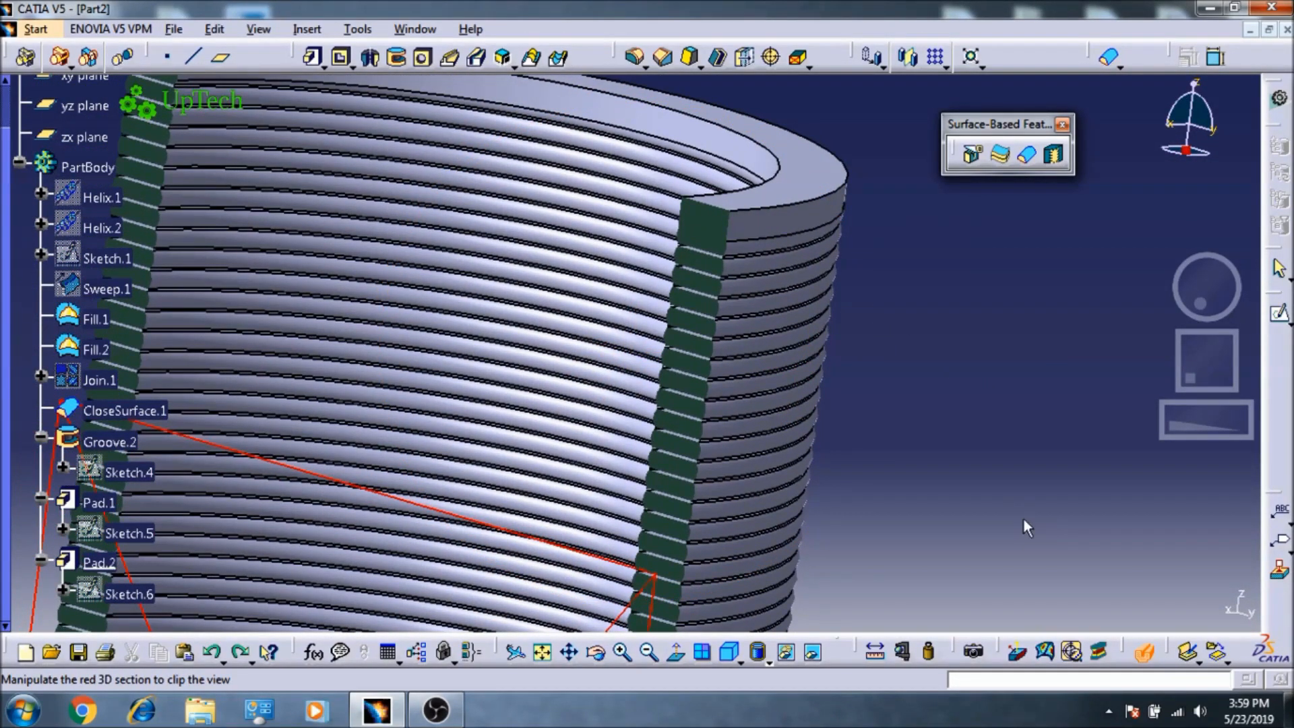
left_click(1145, 646)
middle_click_drag(939, 471, 945, 593, "ctrl")
middle_click_drag(843, 558, 876, 424)
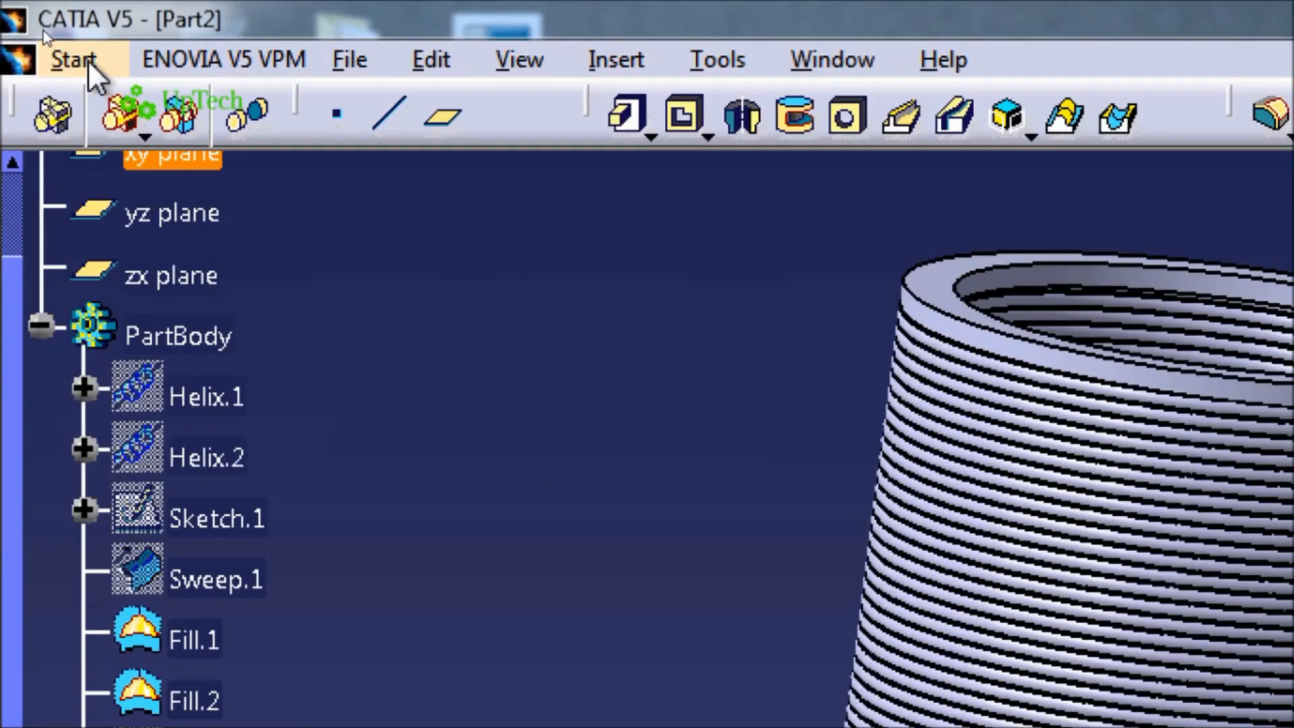
Step: Switch to the STL Rapid Prototyping workbench
left_click(88, 60)
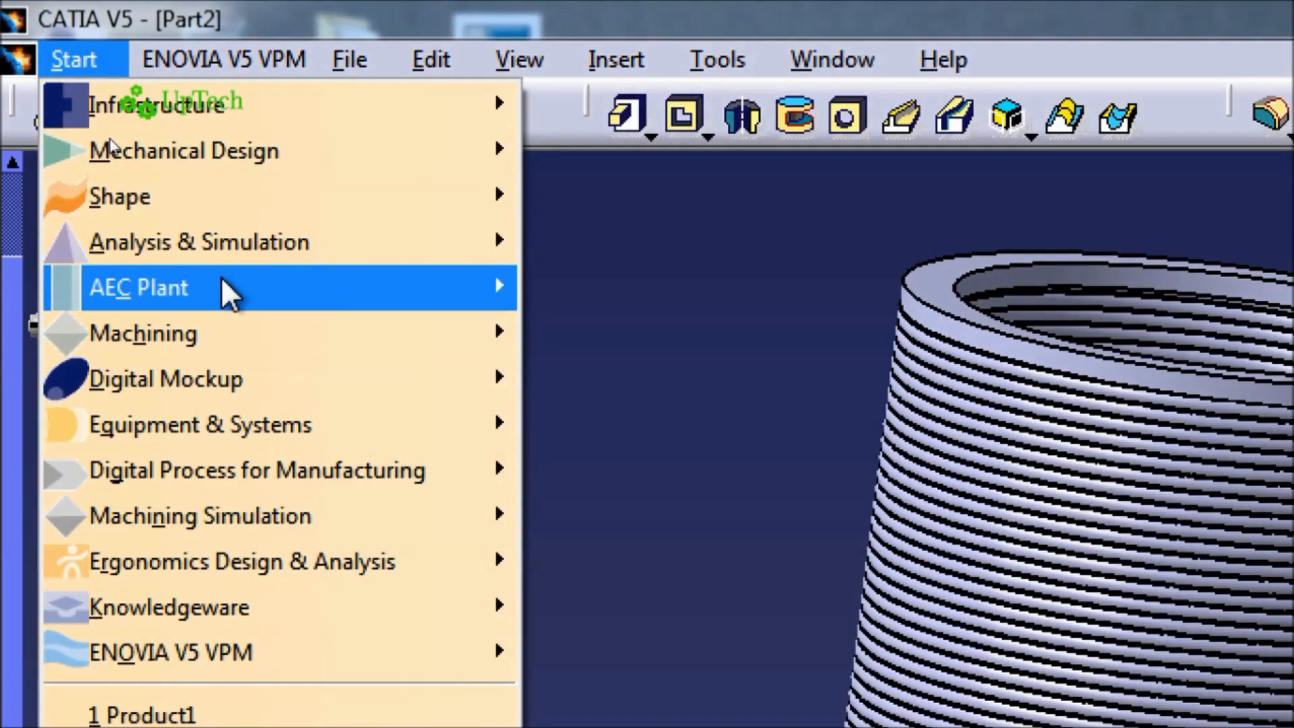
mouse_move(287, 243)
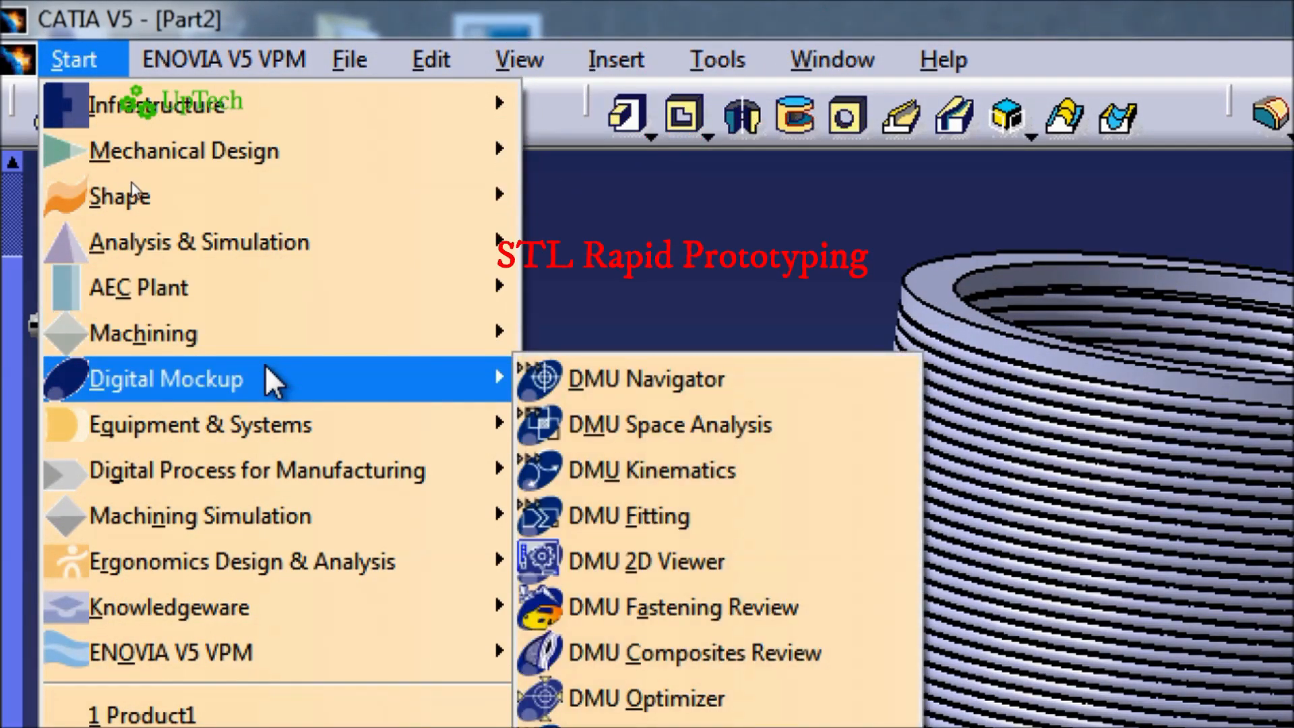
mouse_move(270, 337)
left_click(648, 562)
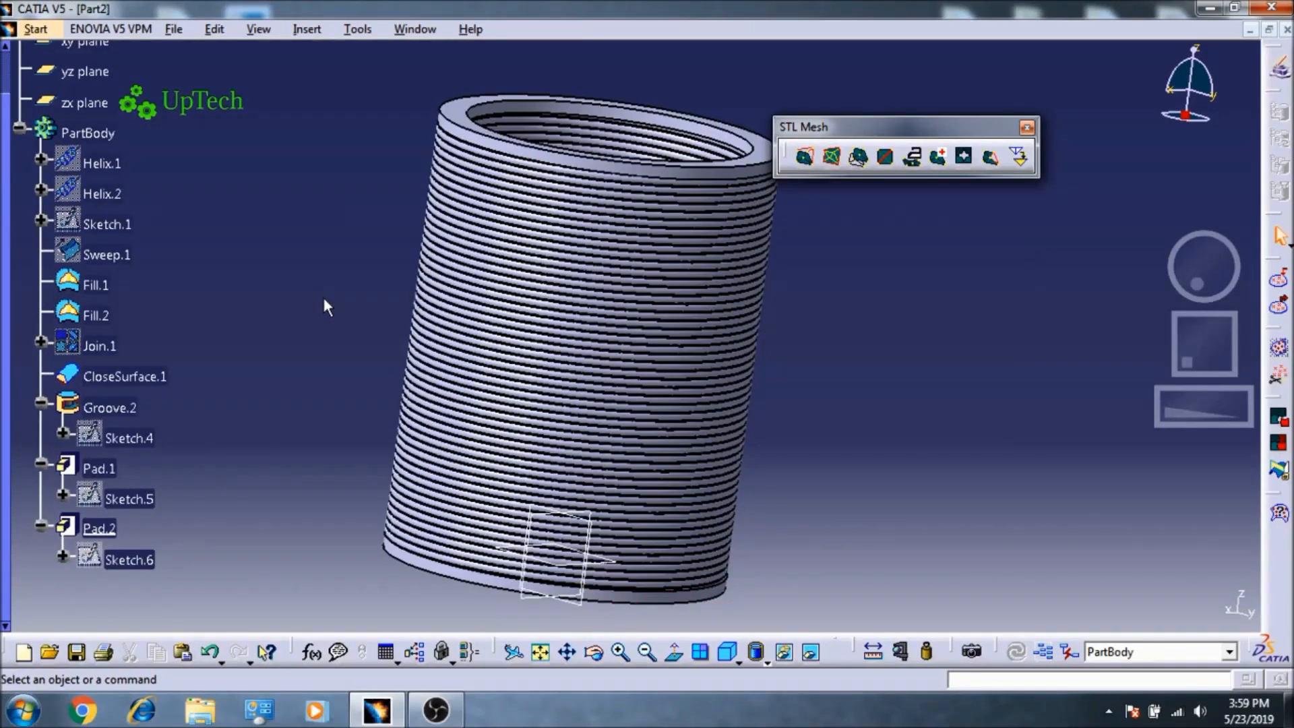
Step: Tessellate the spring solid into a grouped mesh with a sag of 0.001 mm
left_click(107, 133)
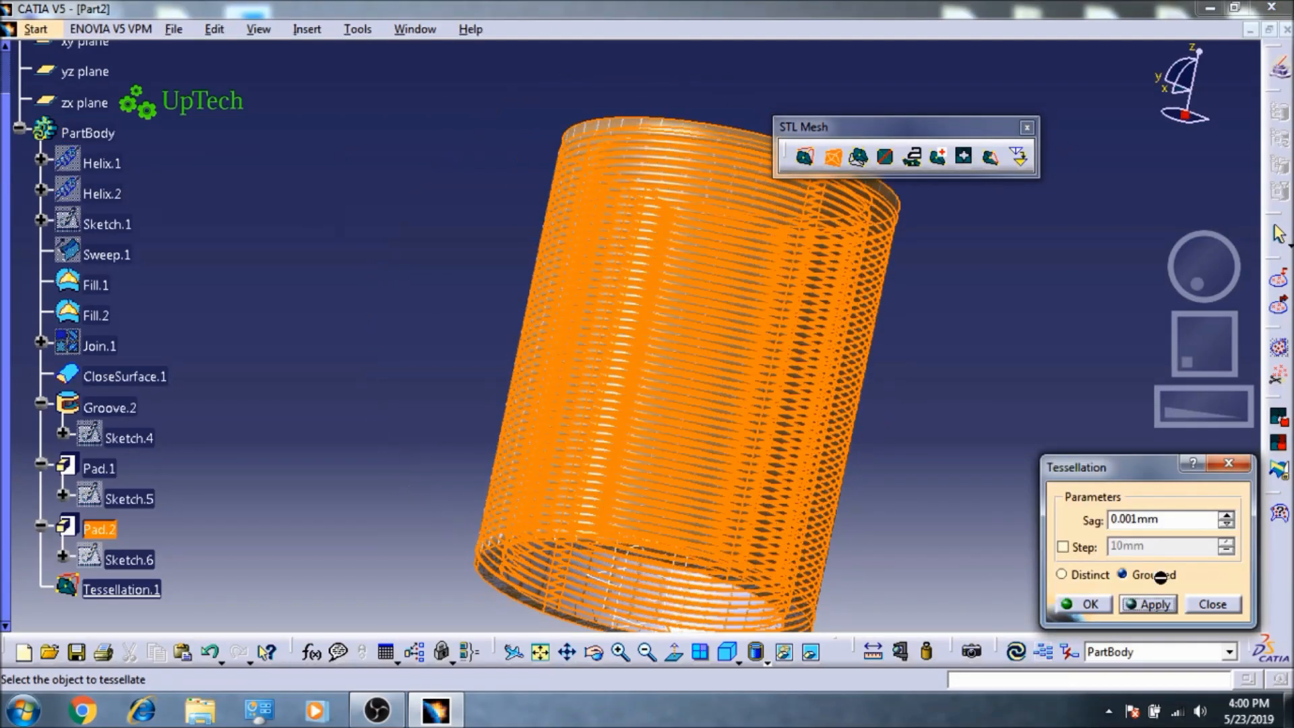
left_click(1099, 605)
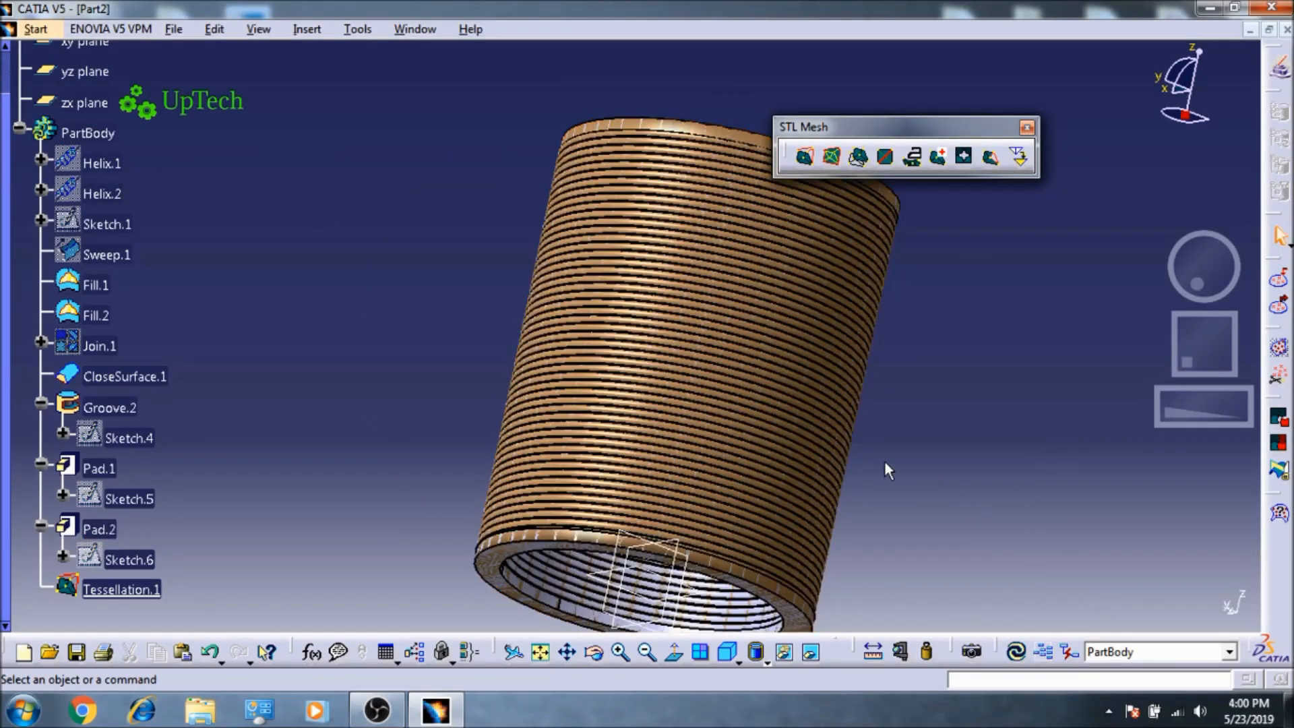
middle_click_drag(877, 514, 725, 554)
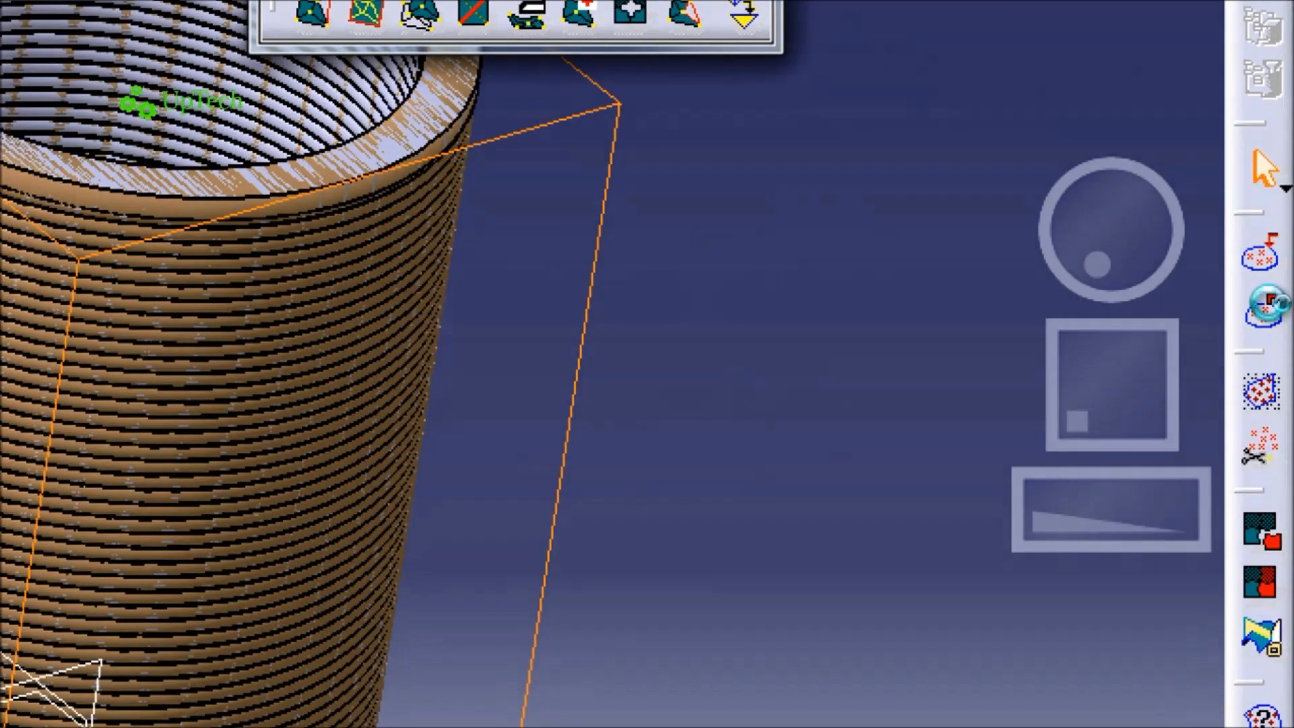
Step: Export the tessellated mesh to the Desktop as Spring.stl, grouped and with the Absolute axis system
left_click(1266, 305)
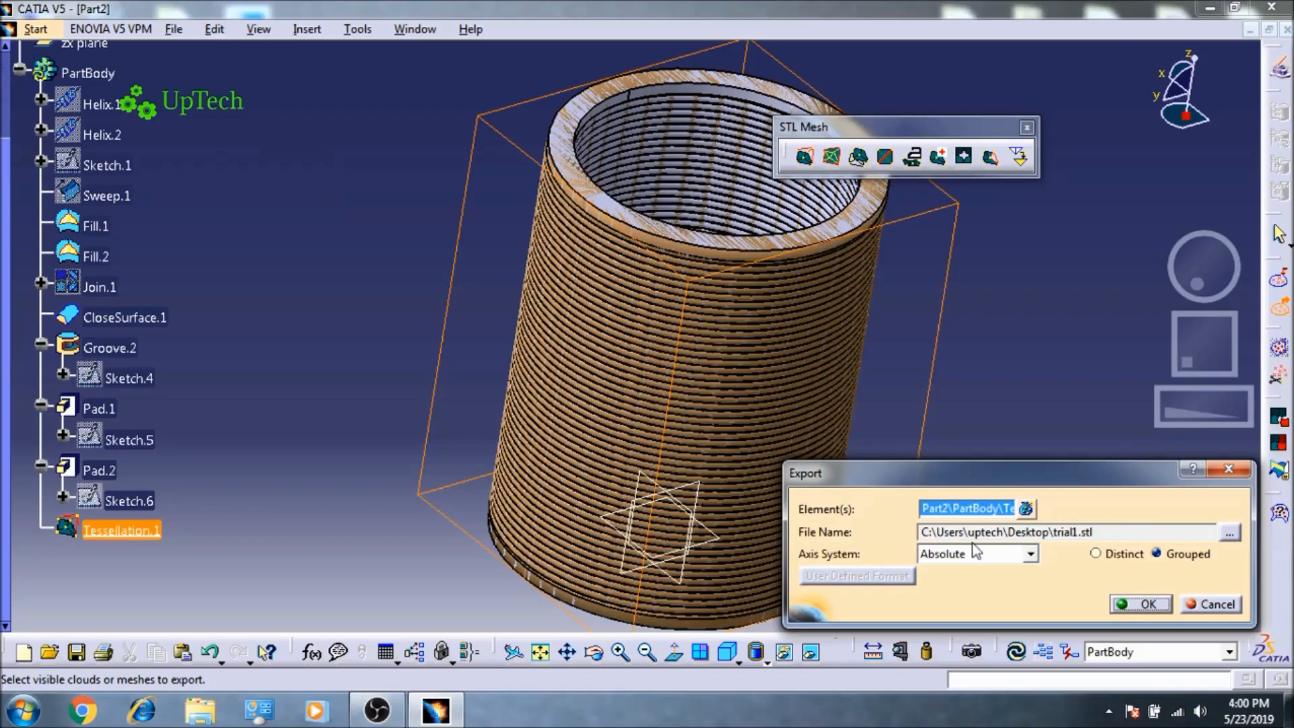
left_click(1229, 534)
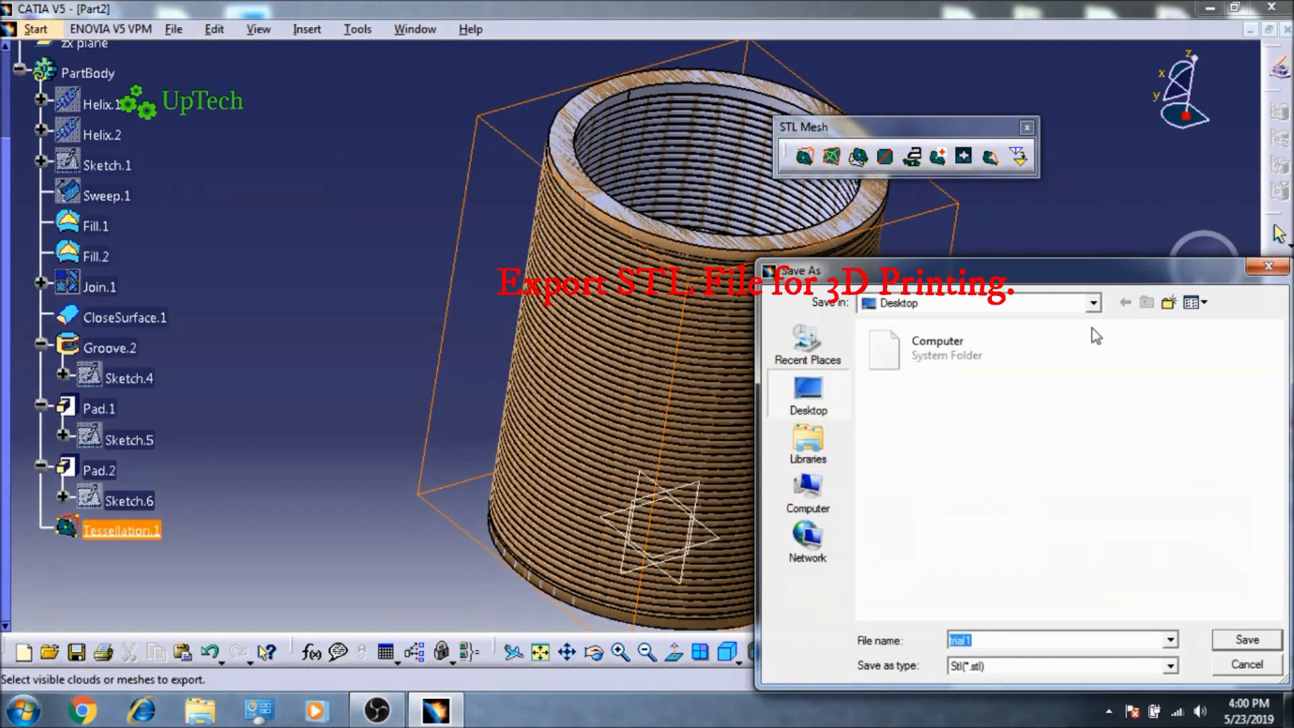
type("Spring")
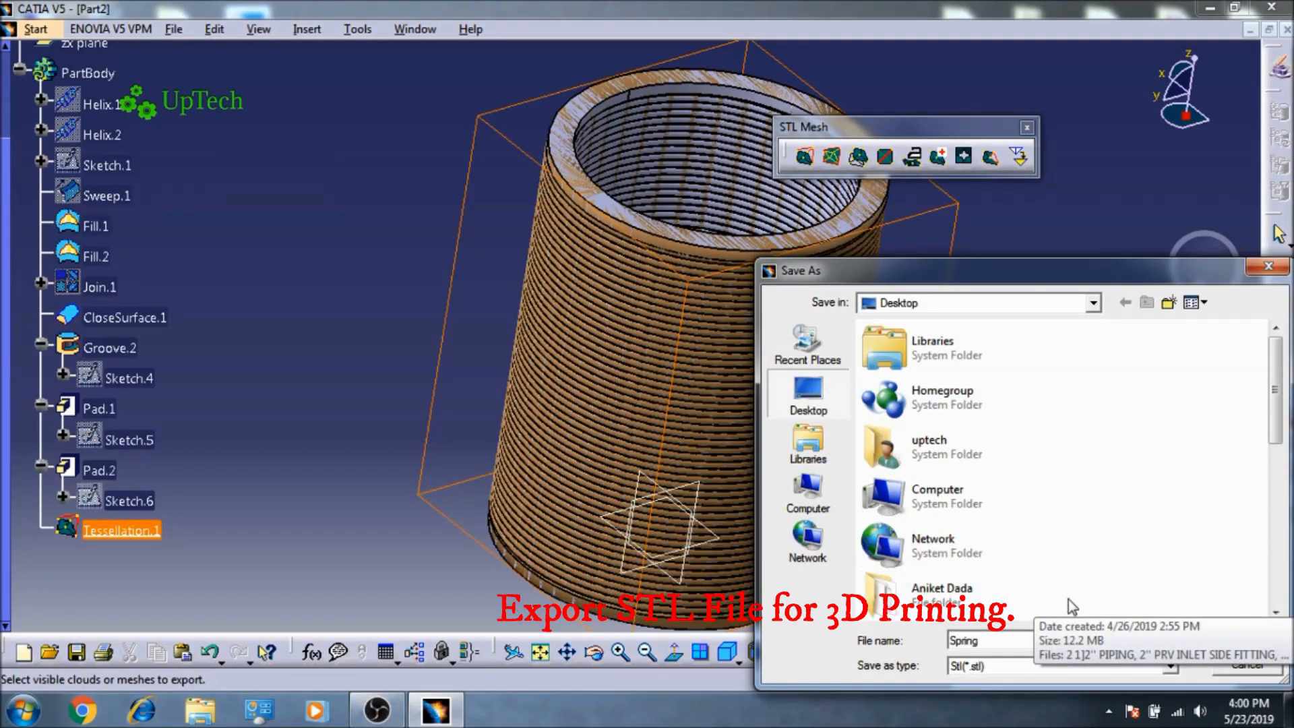
left_click(1228, 645)
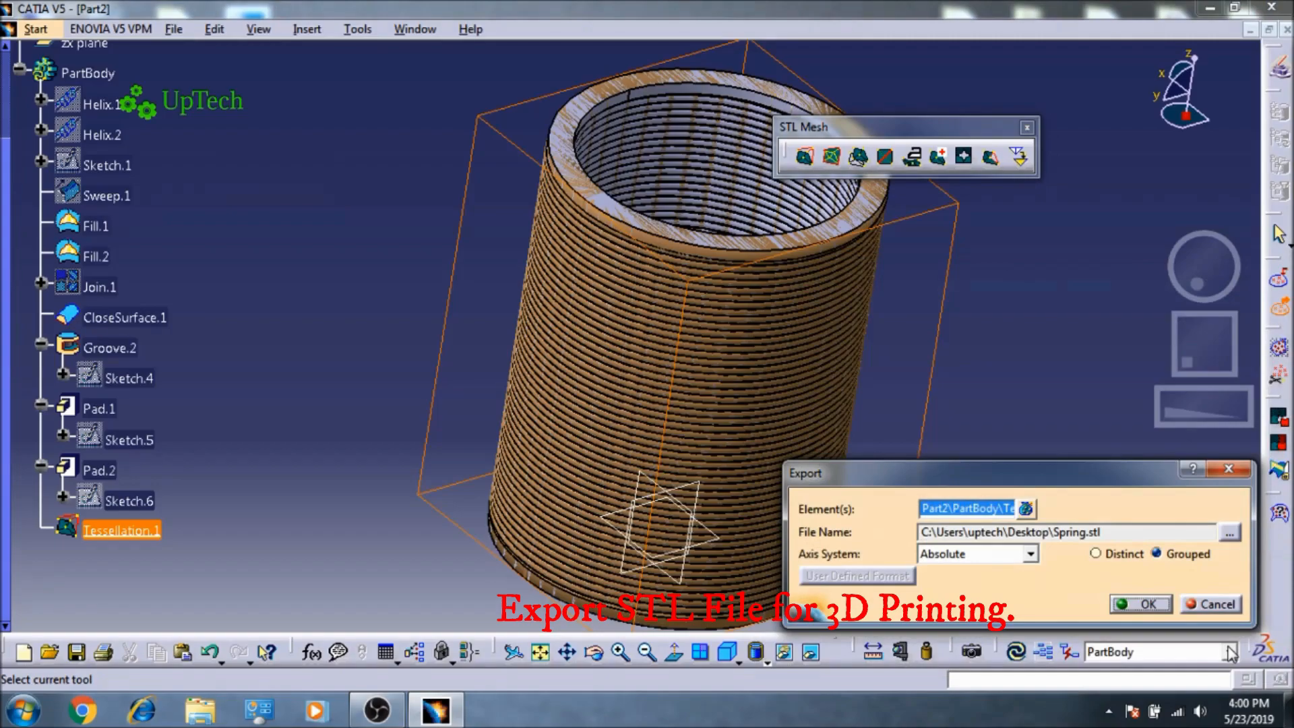
left_click(1144, 608)
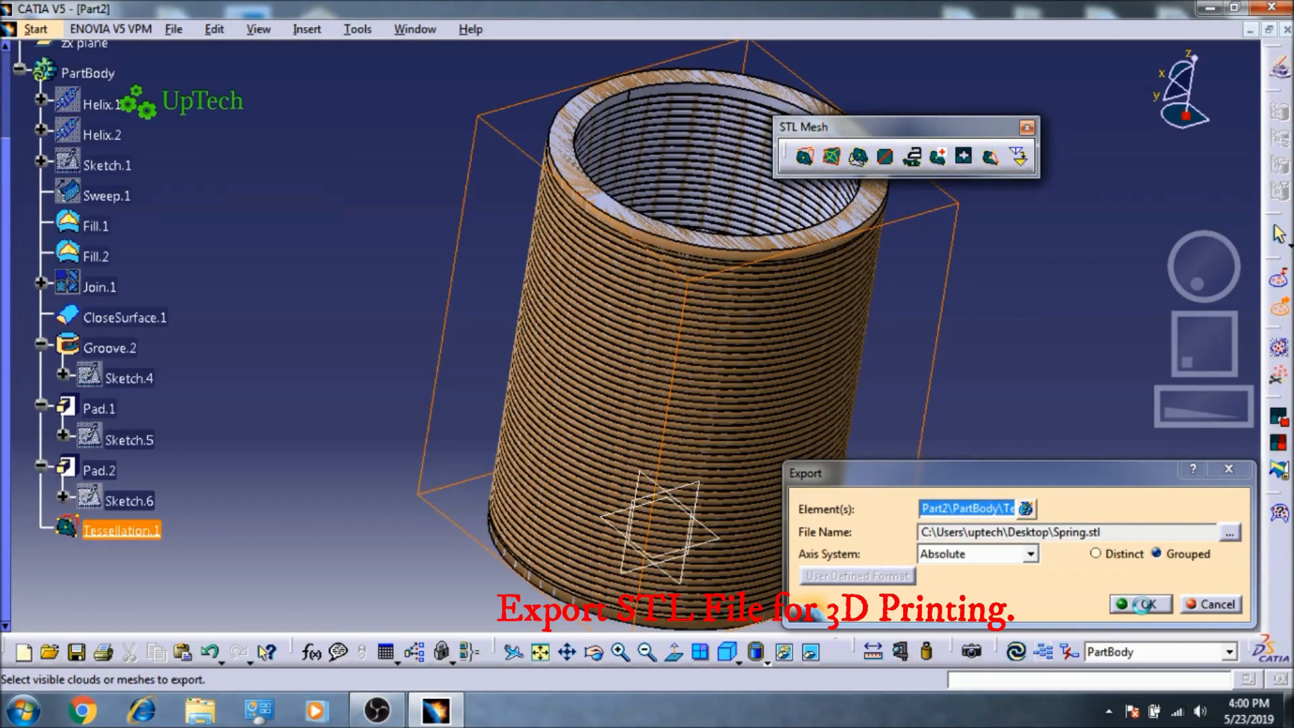
middle_click_drag(876, 403, 771, 352)
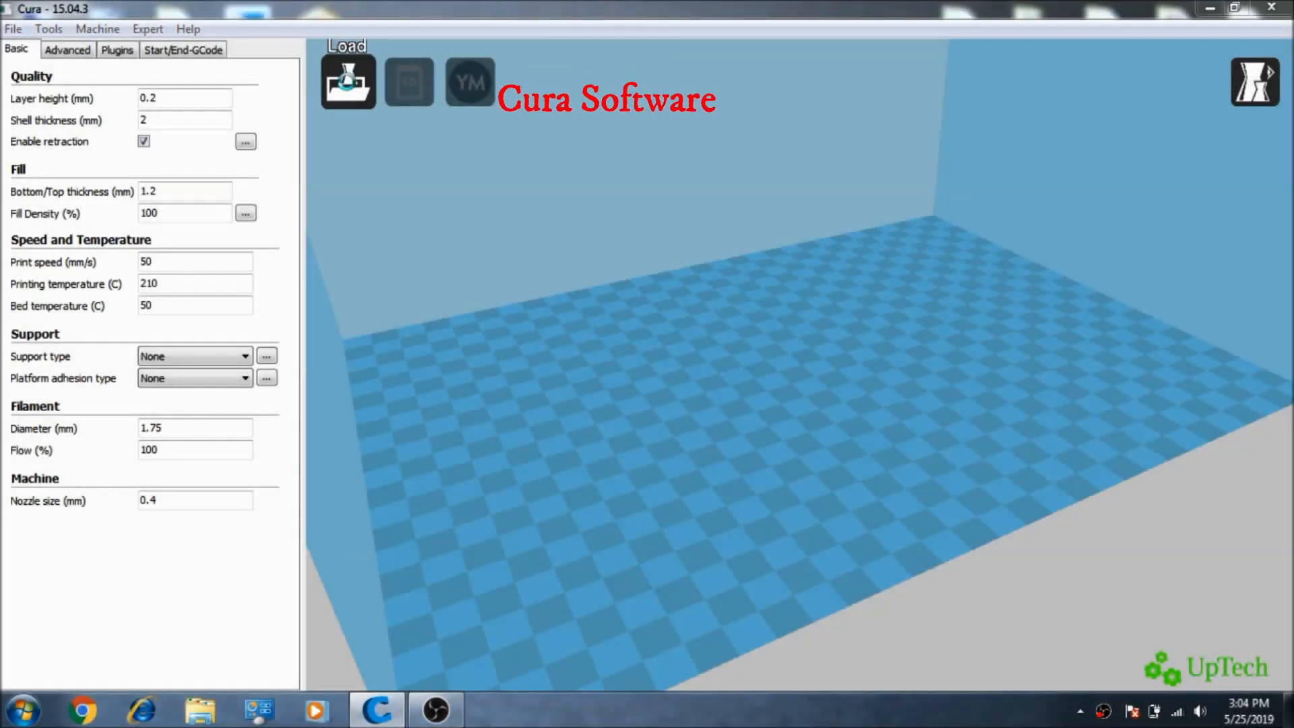
Step: In Cura, load the Spring STL file from the Desktop onto the print platform
left_click(347, 82)
left_click(468, 177)
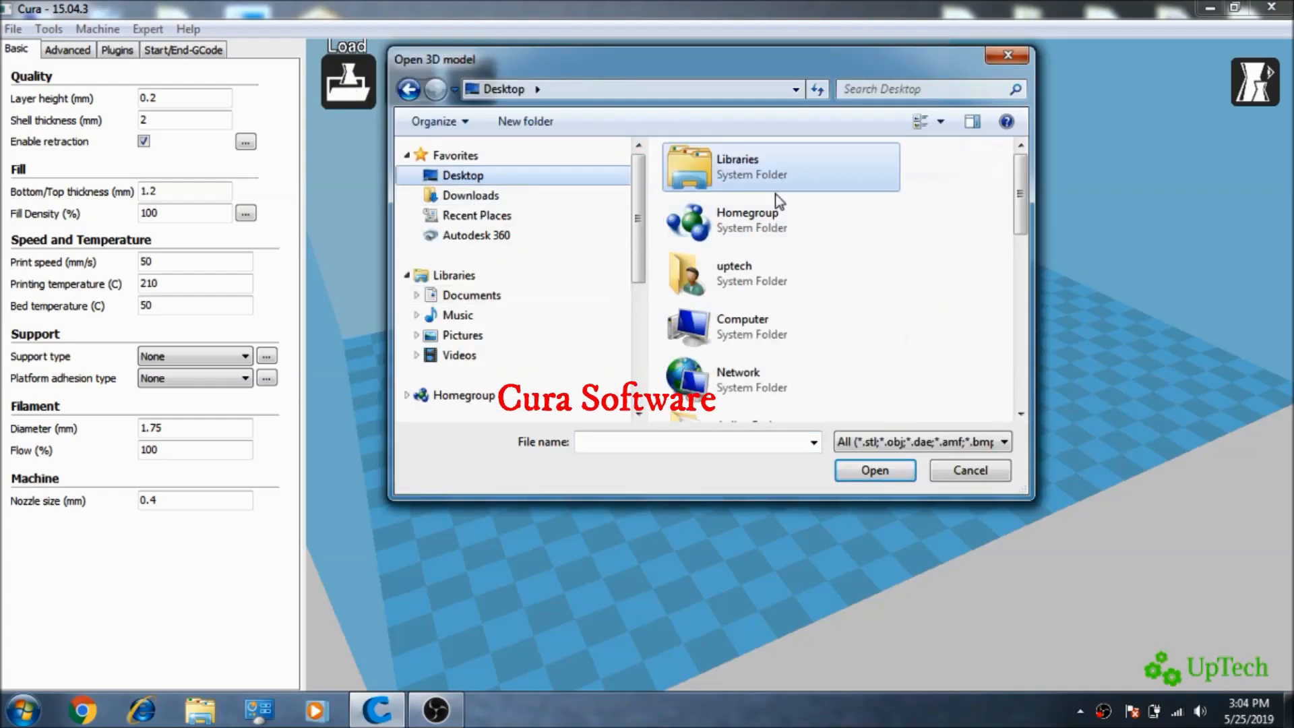
left_click_drag(1026, 206, 1020, 364)
left_click(775, 358)
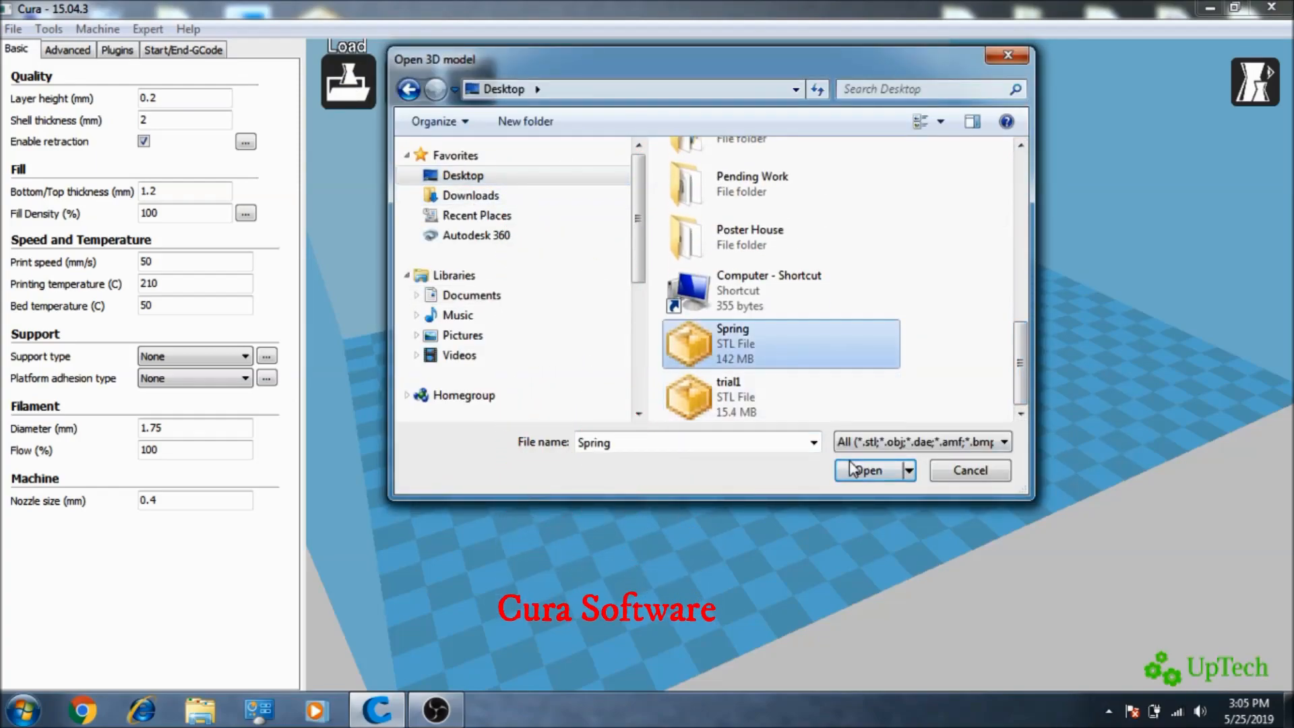
left_click(852, 468)
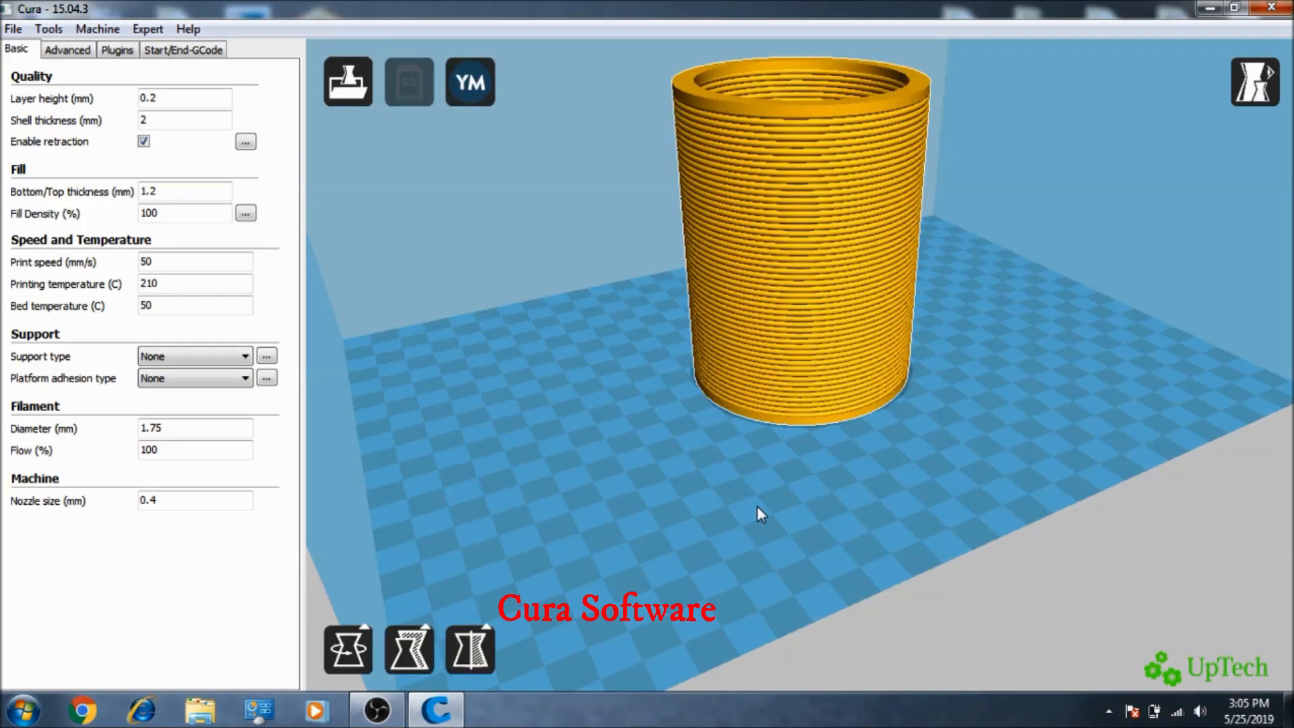
Step: Examine the loaded spring model on the print bed up close and from several angles
left_click(780, 493)
scroll(792, 315, "up", 4)
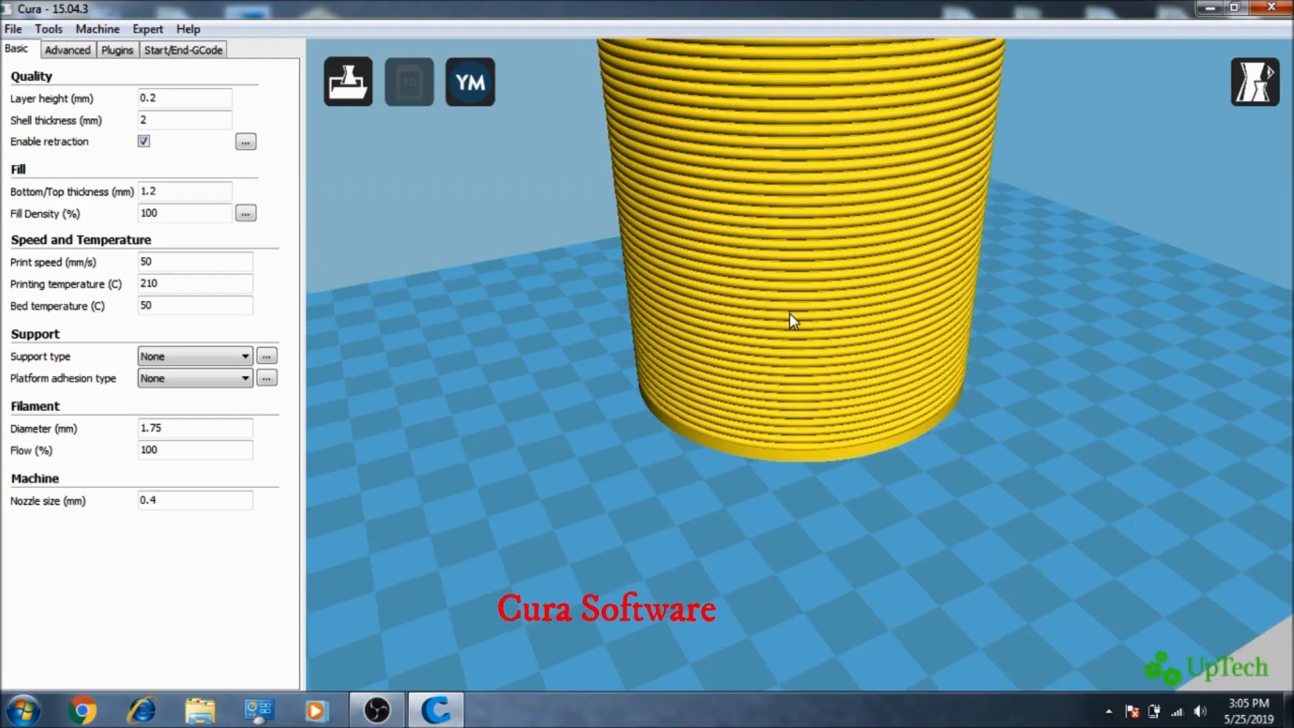
scroll(792, 314, "down", 11)
right_click_drag(795, 317, 762, 302)
scroll(786, 318, "up", 10)
scroll(800, 260, "down", 3)
right_click_drag(801, 238, 827, 261)
scroll(827, 261, "up", 4)
scroll(827, 261, "down", 9)
left_click(828, 209)
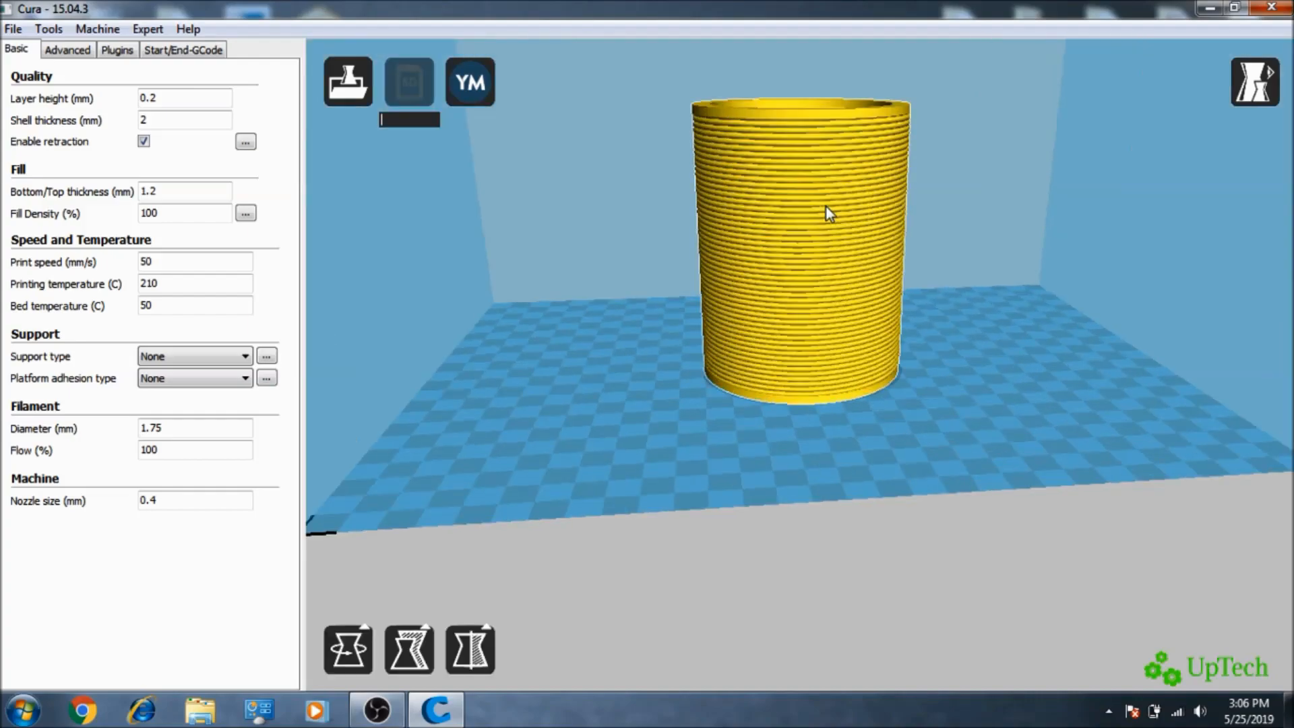
Step: Set the print's layer height to 0.15 mm
left_click(194, 103)
key("BackSpace")
type("15")
left_click(162, 214)
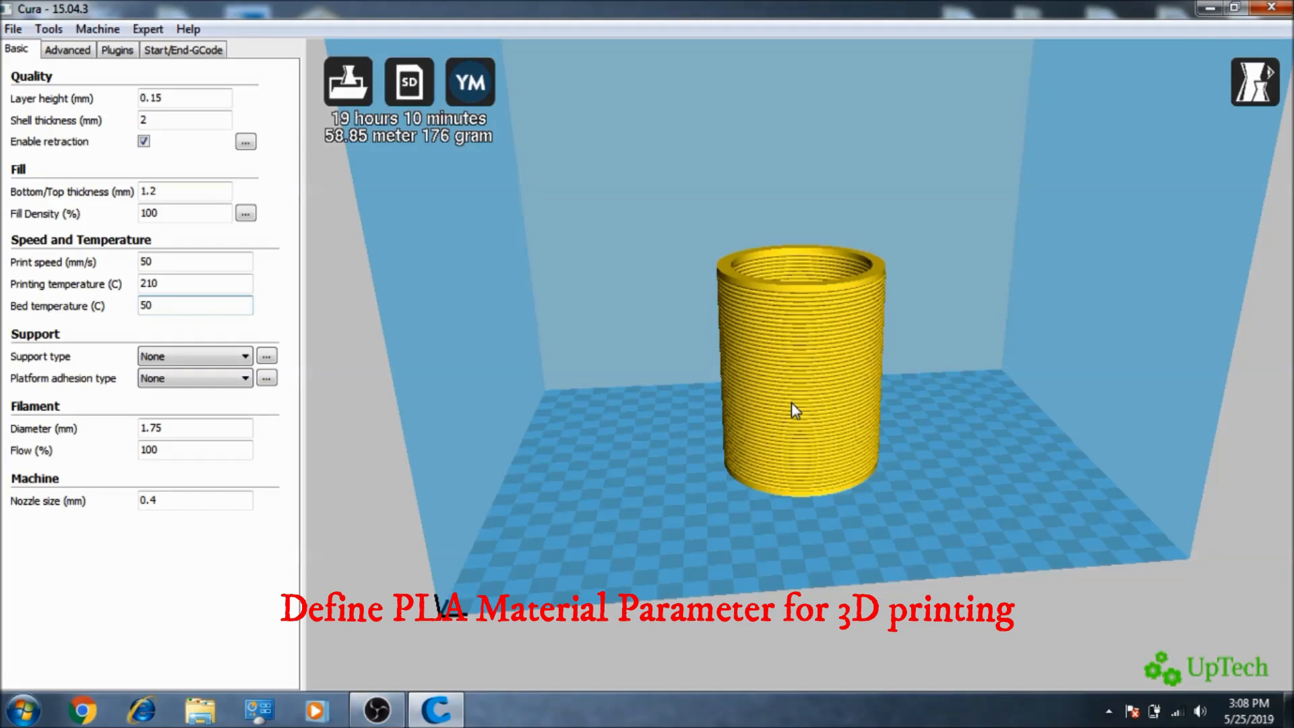
Step: Switch the model display to the layer view and examine the spring's toolpath from several angles
scroll(799, 399, "up", 2)
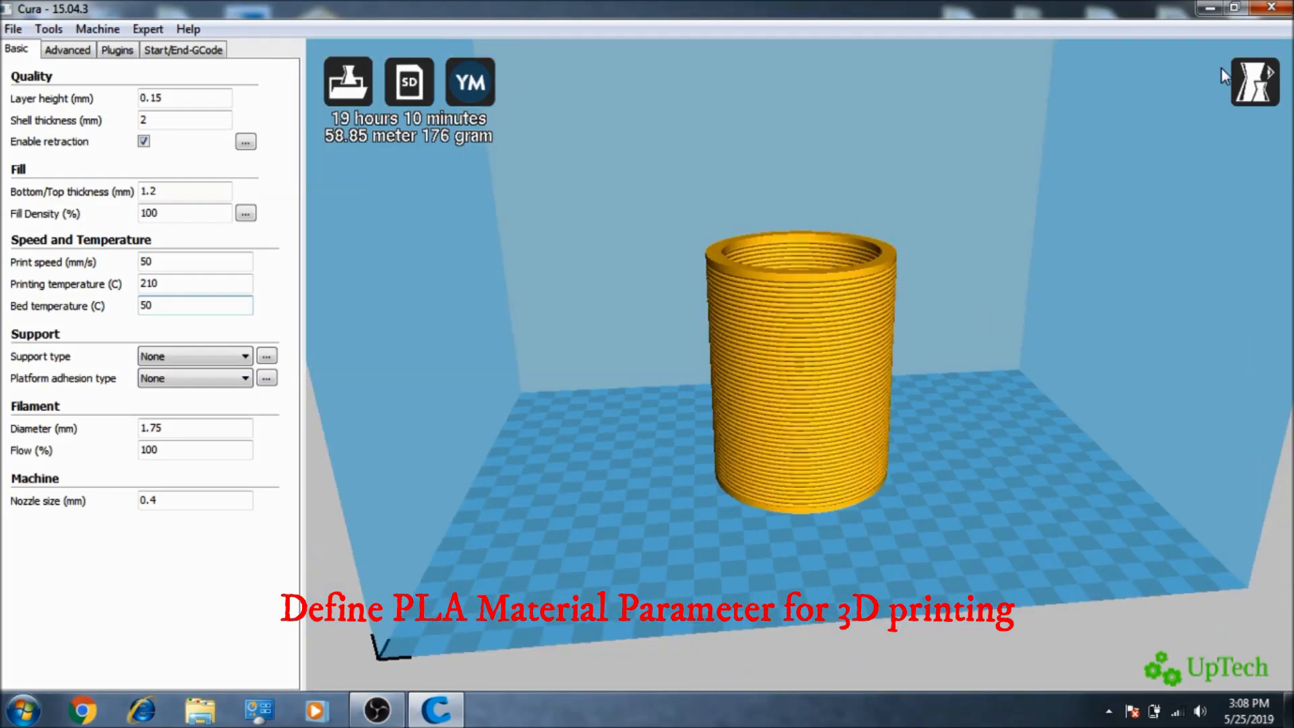
left_click(1254, 94)
left_click(1268, 248)
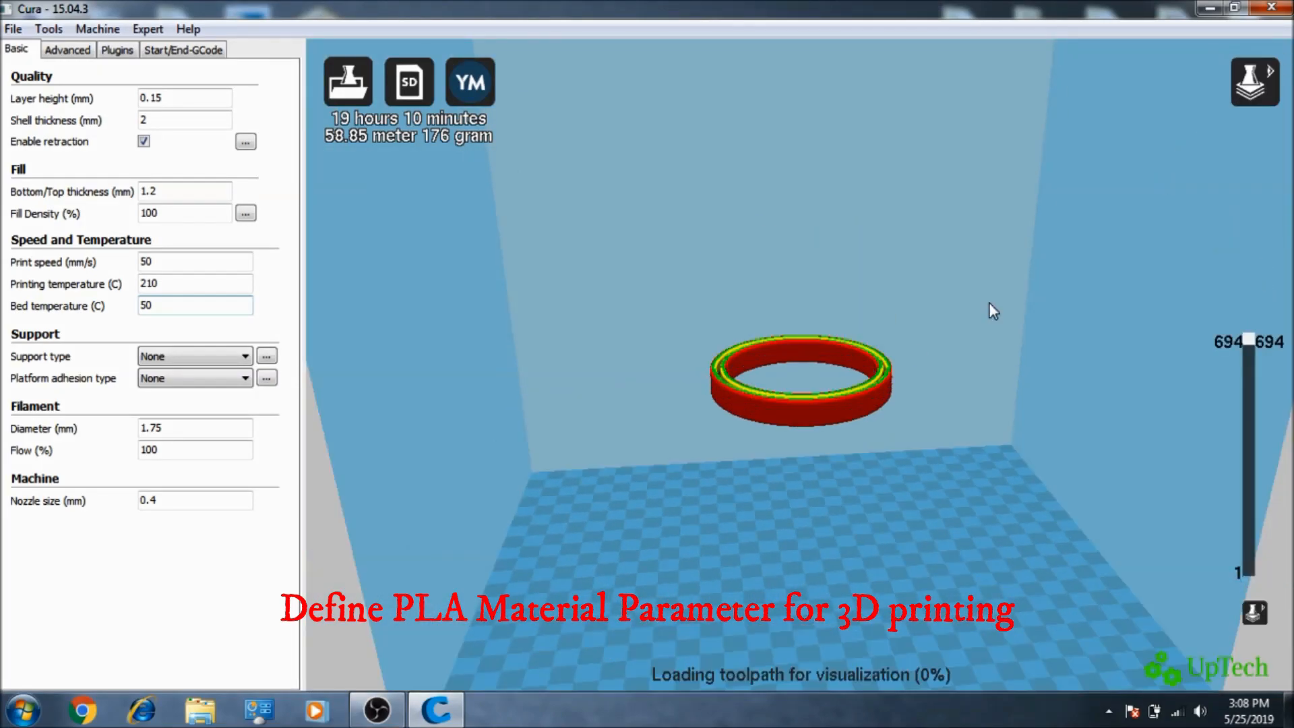
scroll(852, 454, "up", 8)
scroll(852, 455, "down", 3)
right_click_drag(852, 454, 775, 487)
scroll(783, 469, "up", 2)
scroll(783, 469, "down", 5)
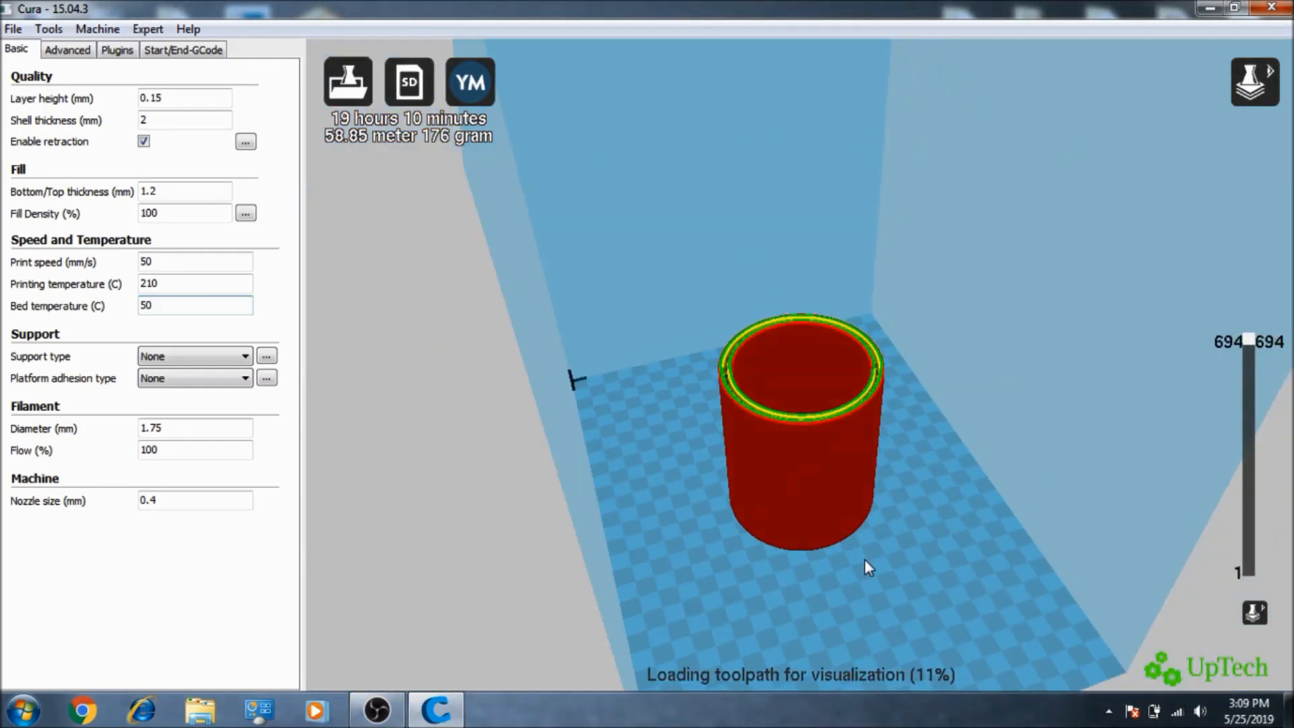
right_click_drag(864, 559, 936, 521)
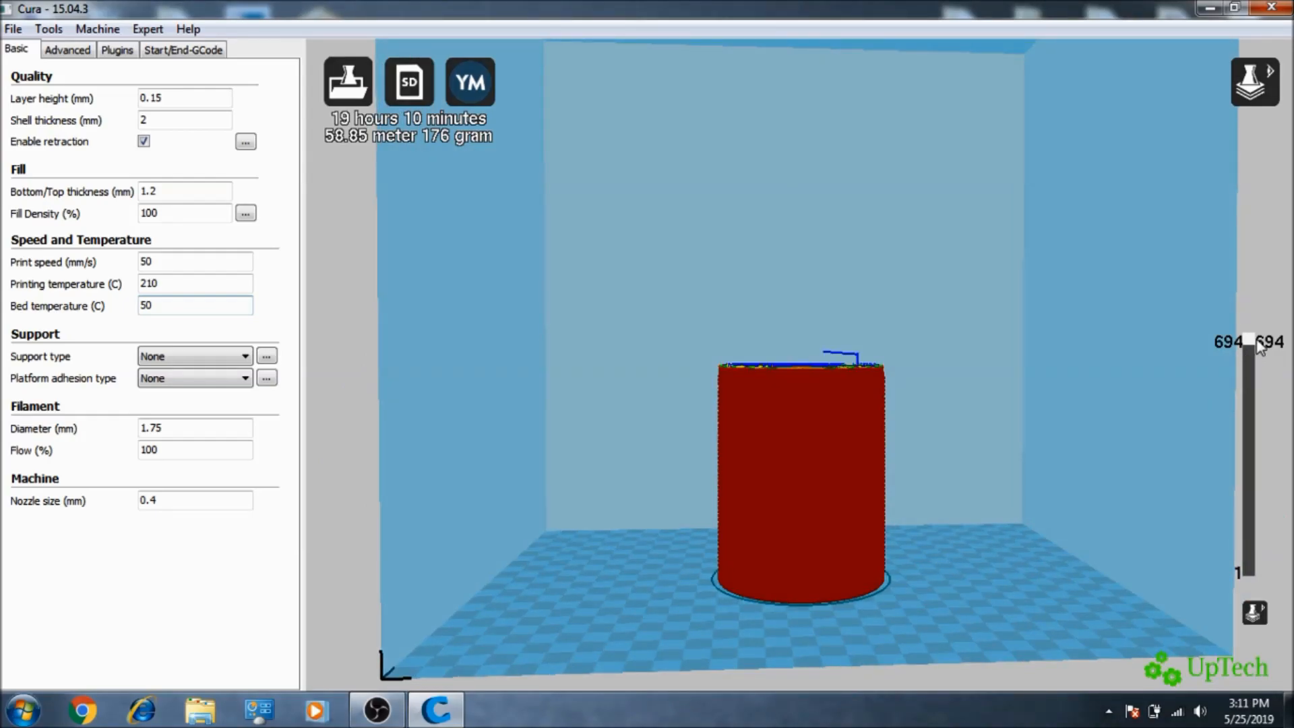
Step: Run through the sliced layers to inspect the spring's inner toolpaths, ending back at the uppermost layer
left_click_drag(1251, 391, 1248, 445)
left_click_drag(1246, 313, 1101, 292)
right_click_drag(1101, 292, 875, 492)
scroll(875, 494, "up", 3)
left_click_drag(1255, 371, 1210, 253)
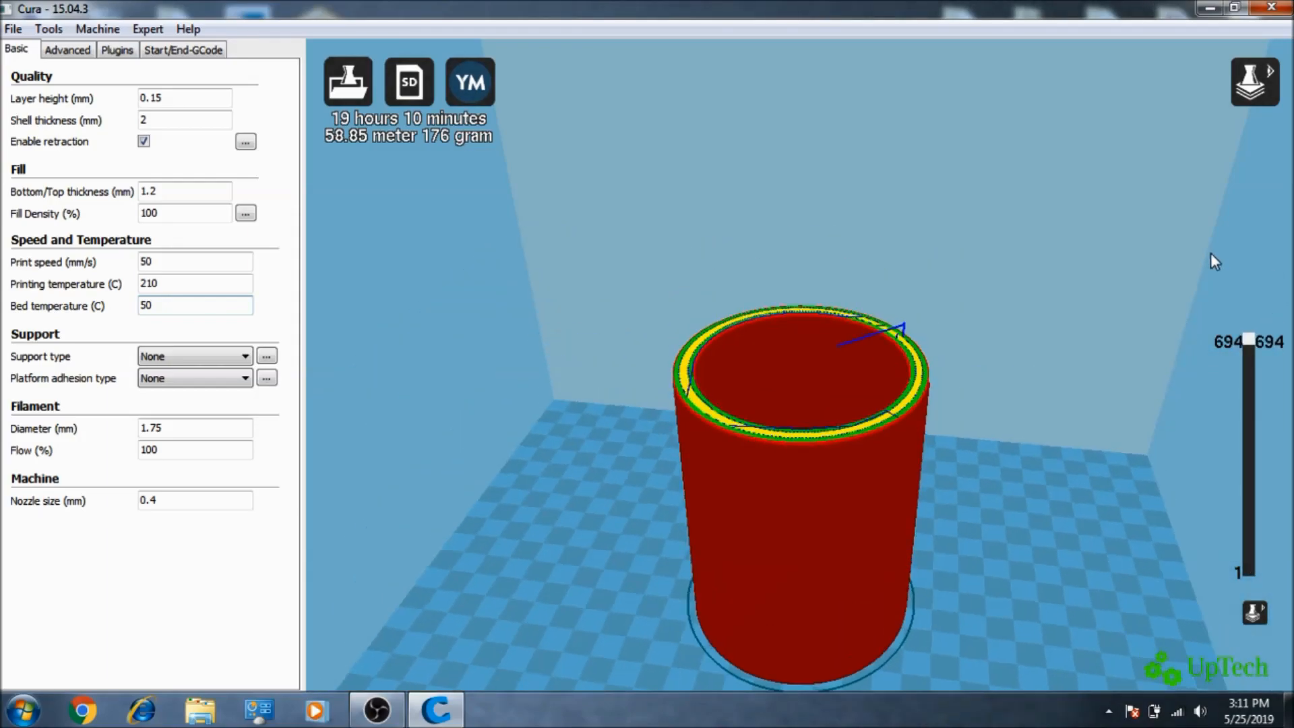
Step: Return to the normal solid view and check the spring from the front
left_click(1252, 94)
left_click(1272, 125)
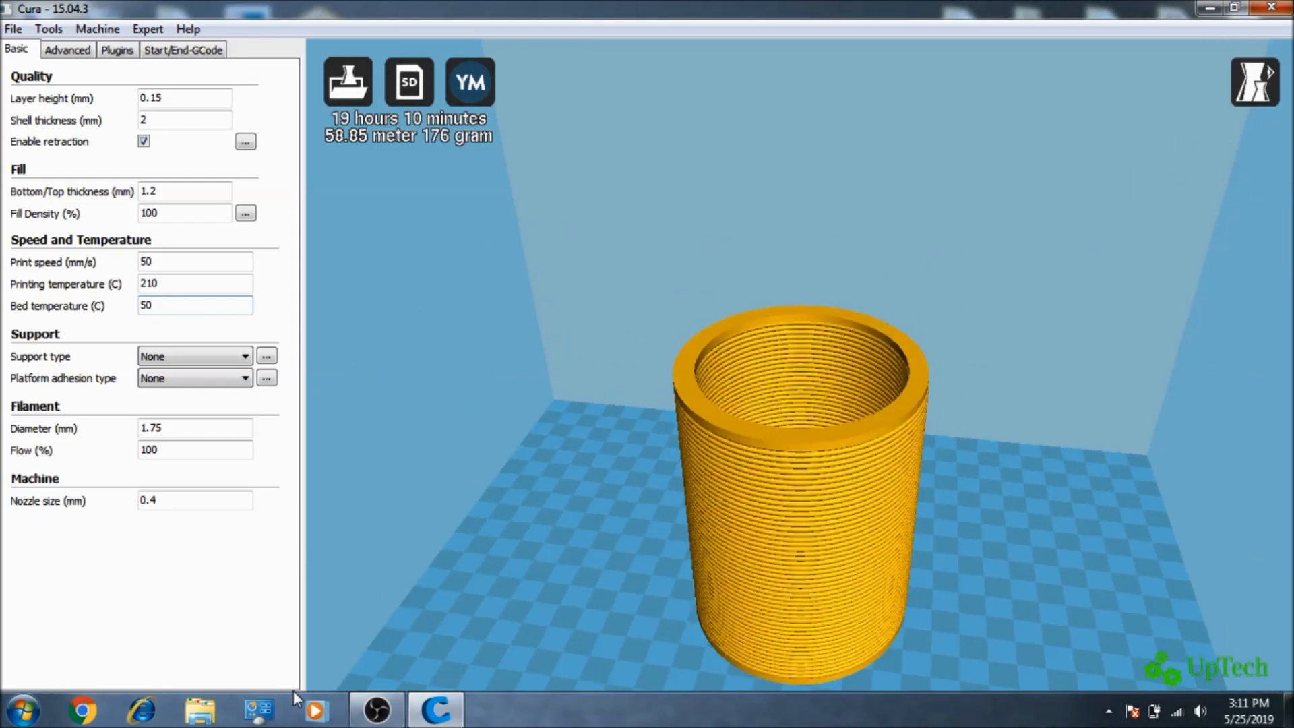
scroll(931, 501, "down", 8)
mouse_move(932, 526)
right_mouse_down()
mouse_move(939, 484)
mouse_move(945, 518)
right_mouse_up()
scroll(944, 518, "up", 5)
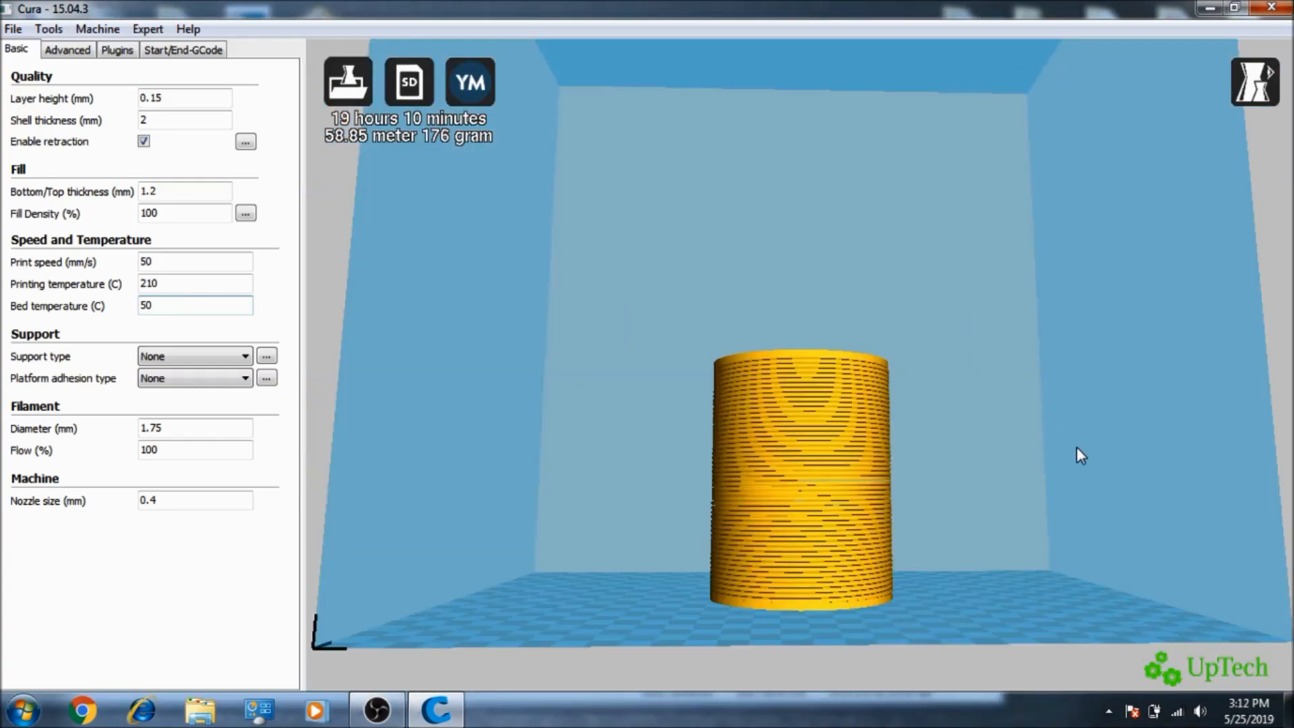
Step: Save the GCode toolpath as Spring to the SDHC (K:) card
left_click(8, 29)
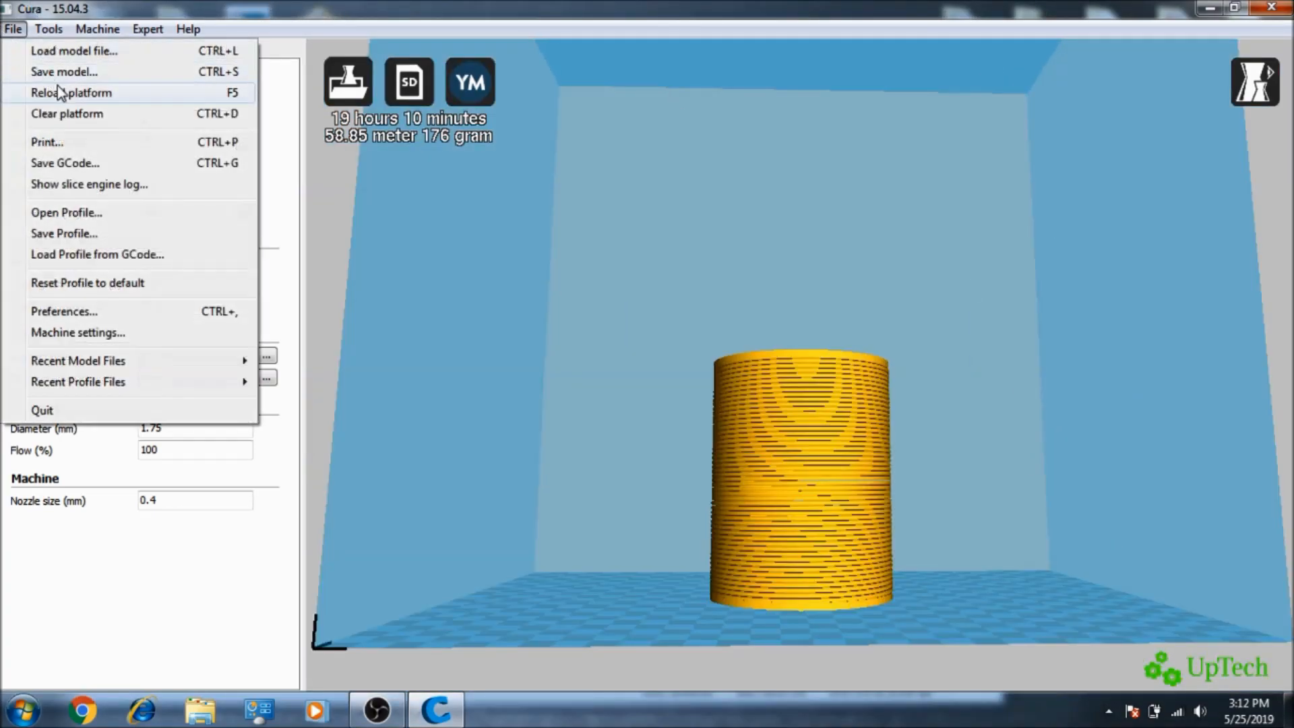
left_click(92, 169)
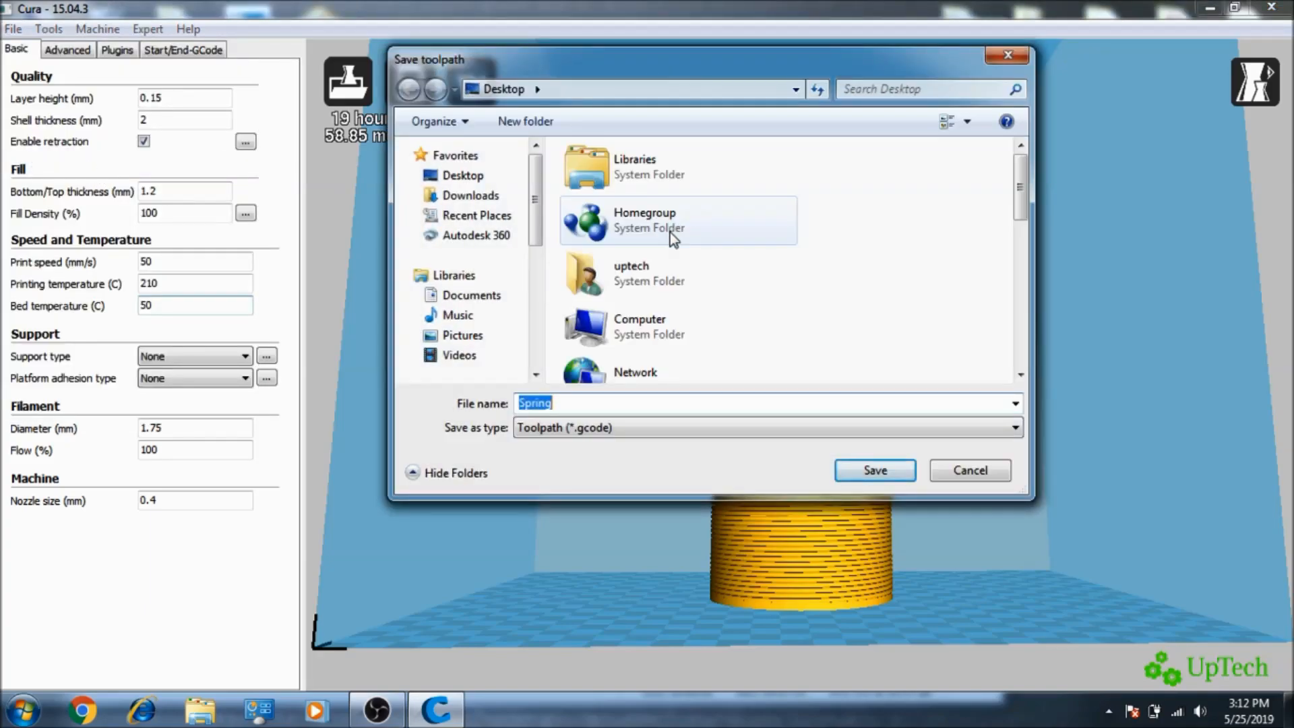
double_click(658, 337)
left_click_drag(1025, 222, 1022, 322)
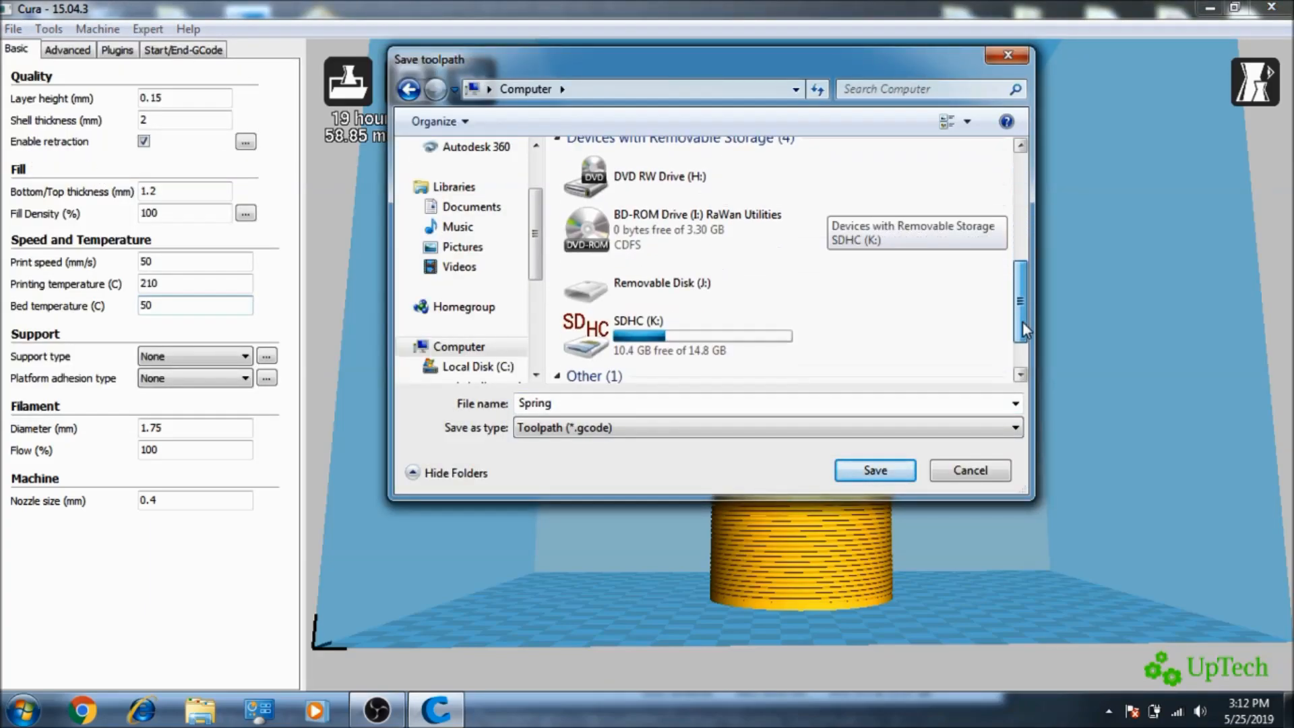
double_click(702, 307)
left_click(876, 470)
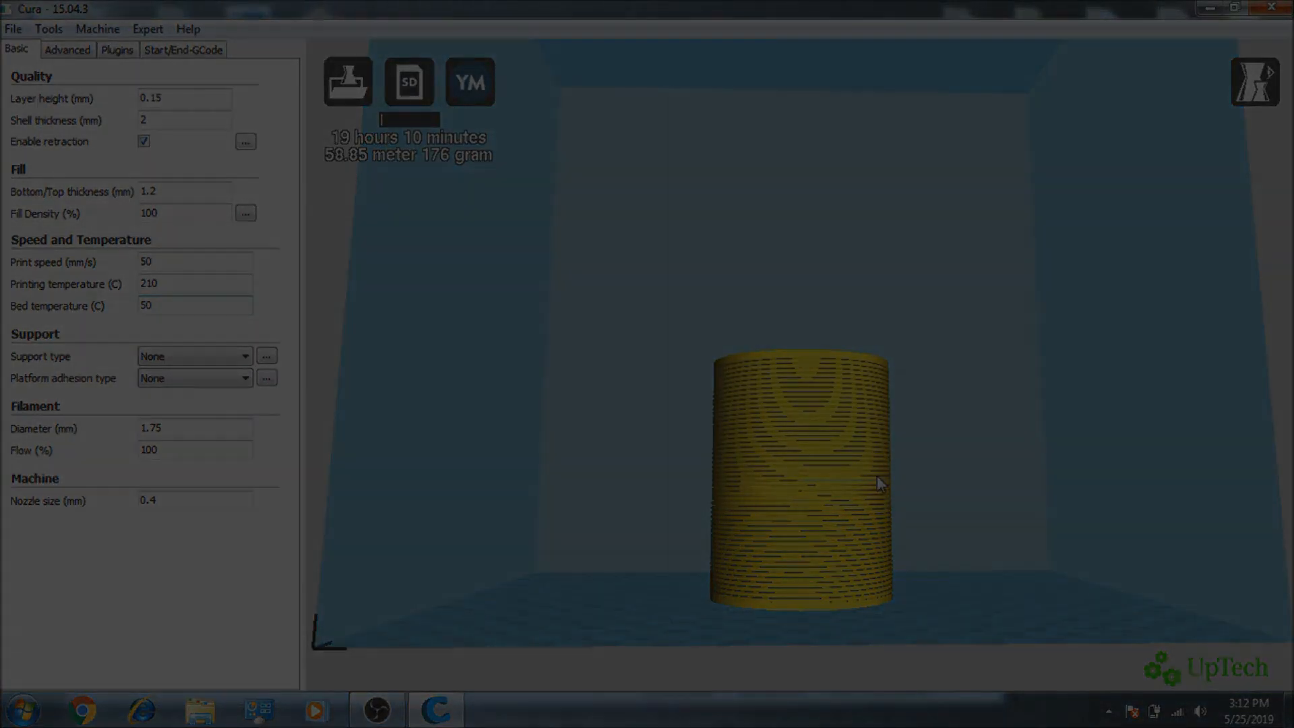